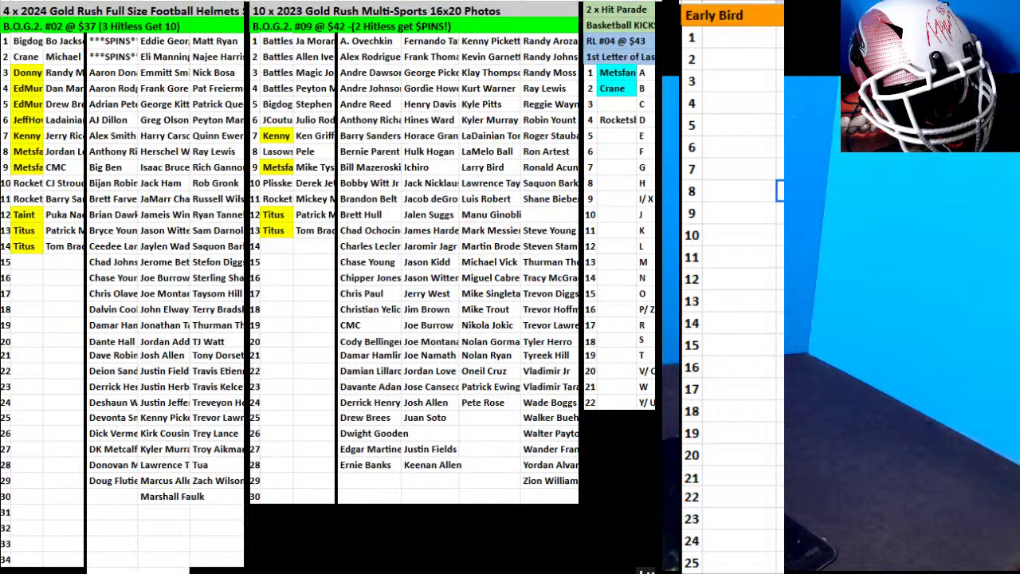
Enter Lasowski and Kenny in Early Bird rows 1–2, leaving the fill colour unchanged.
click(747, 32)
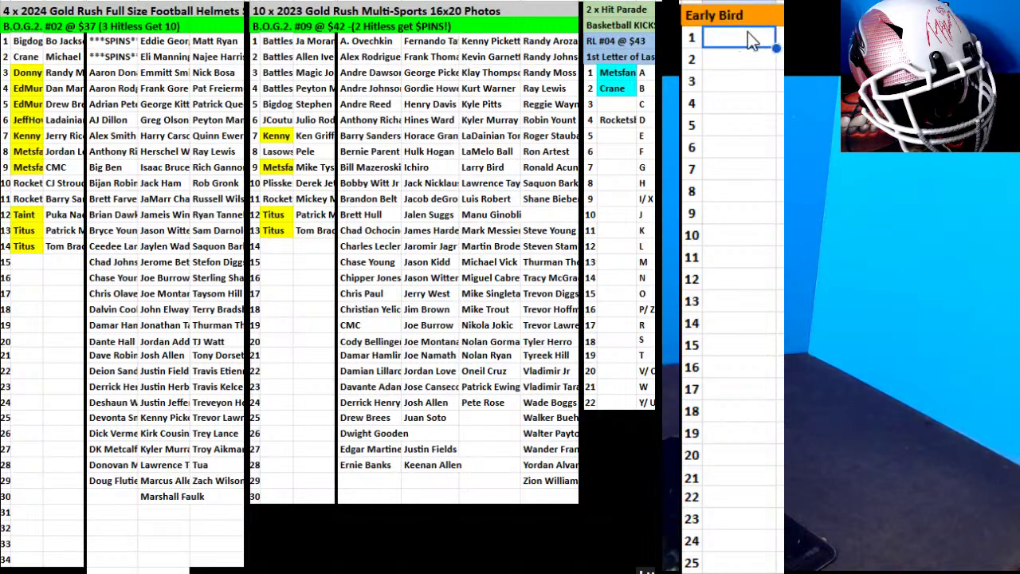
text(Lodg)
key(BackSpace)
key(BackSpace)
text(u)
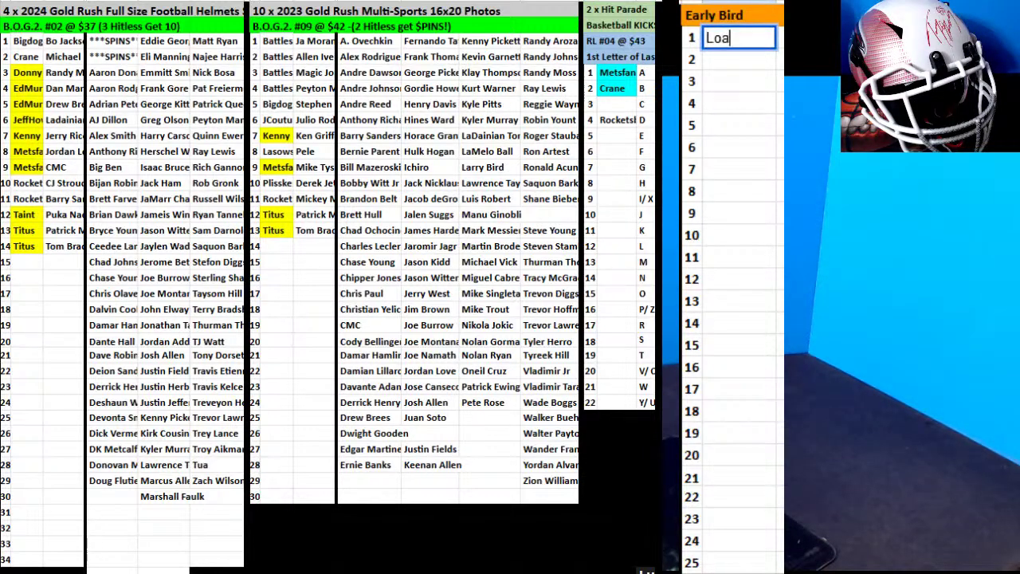
key(BackSpace)
key(BackSpace)
text(asowski)
key(Return)
text(Kenny)
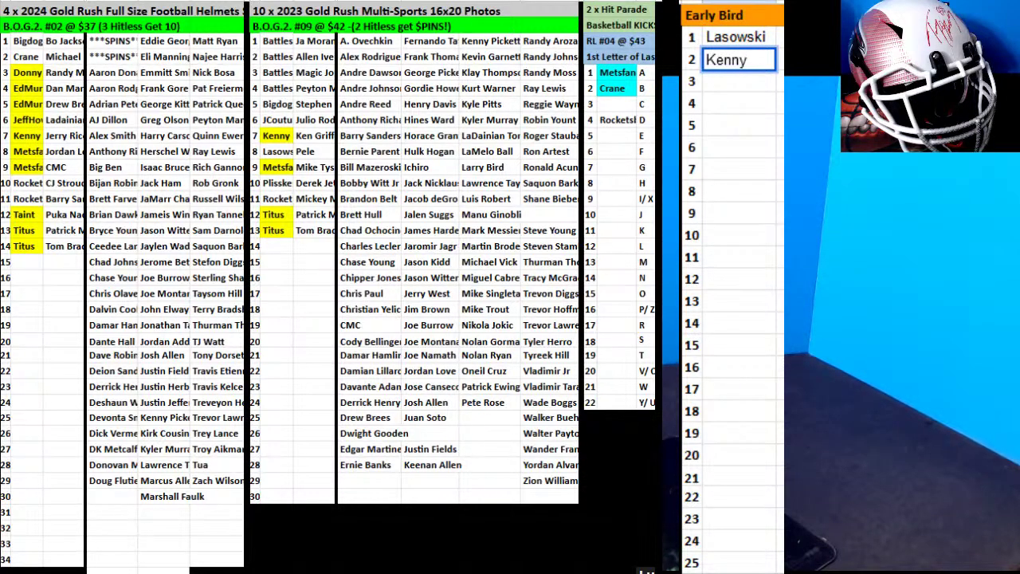
key(Return)
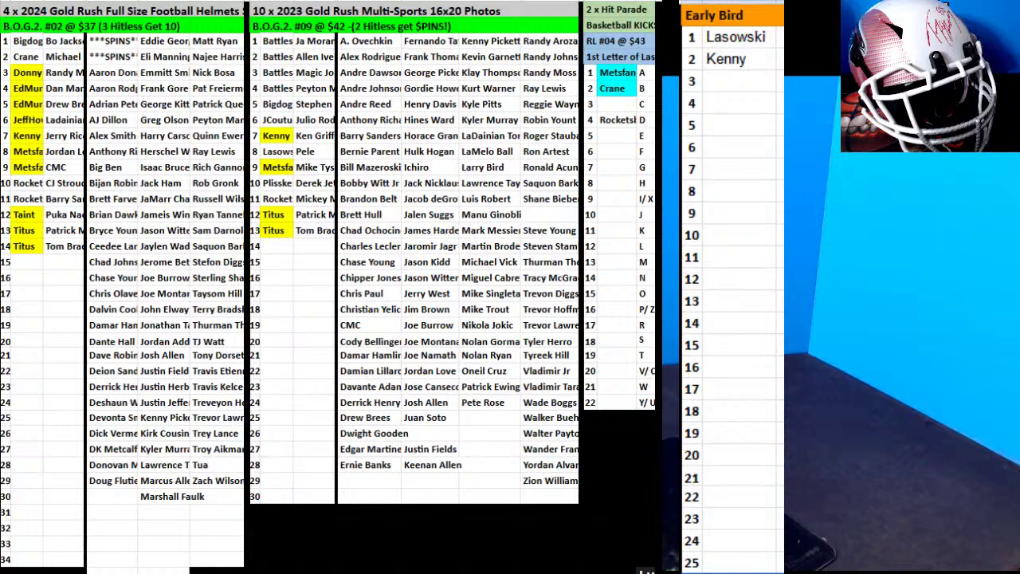
click(596, 5)
click(614, 29)
click(737, 82)
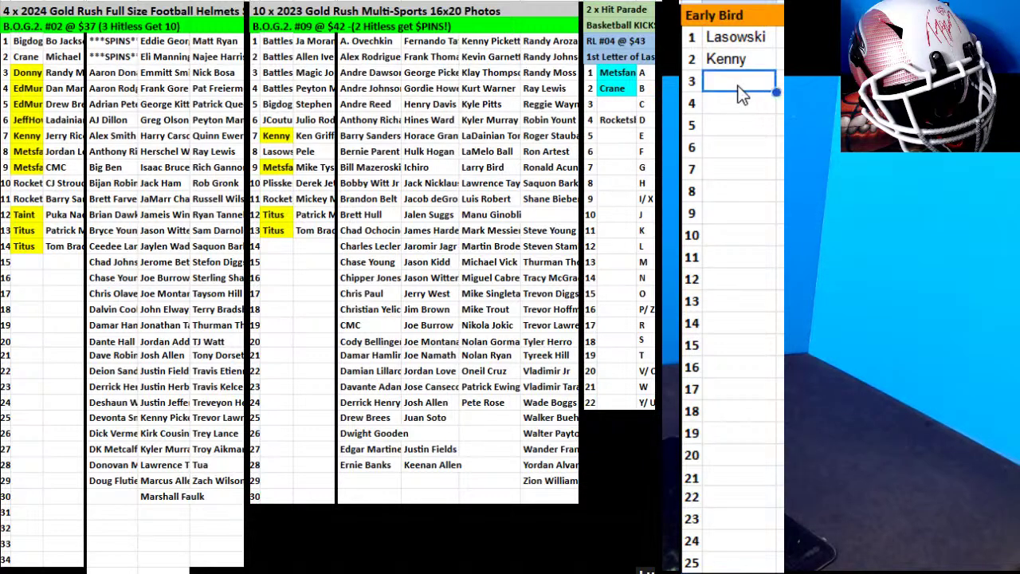
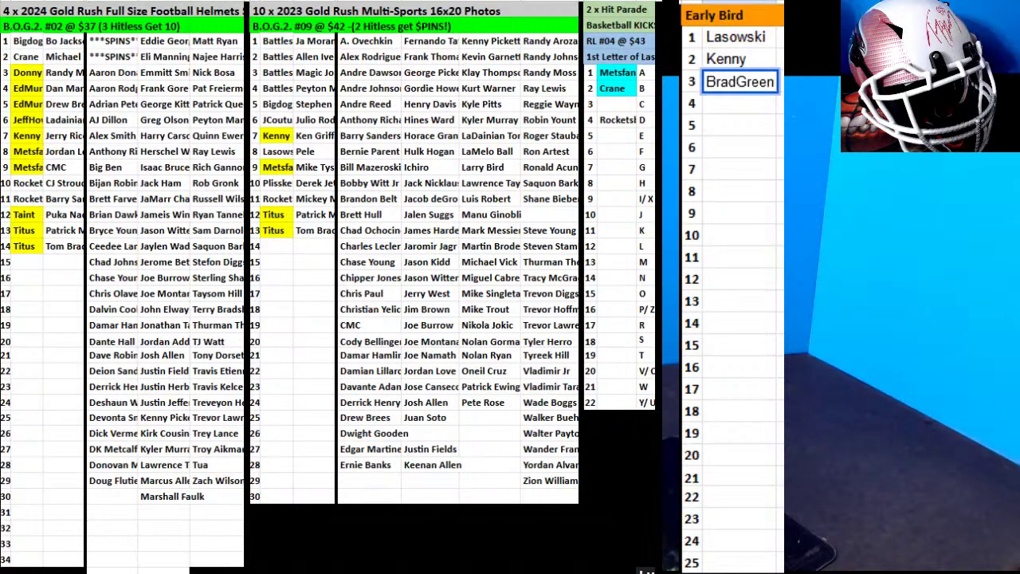
click(738, 110)
text(Crane)
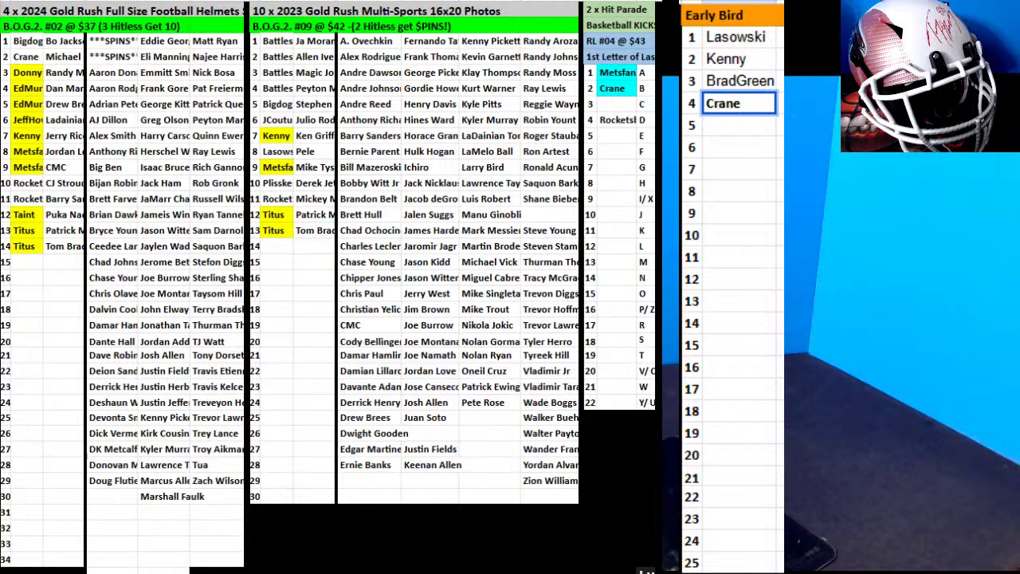
key(Return)
text(Rocket b)
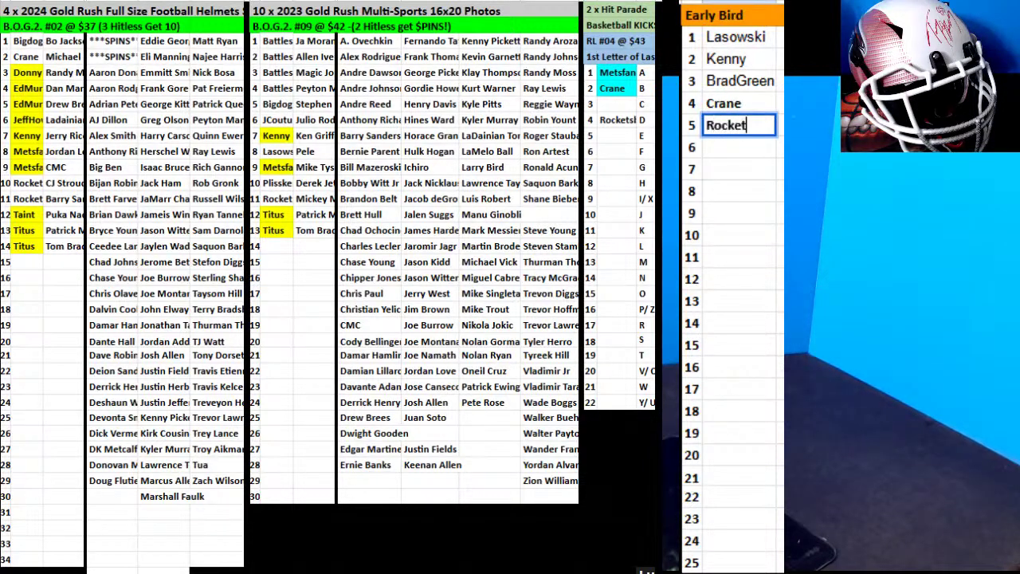
key(BackSpace)
key(BackSpace)
text(sboy)
click(741, 151)
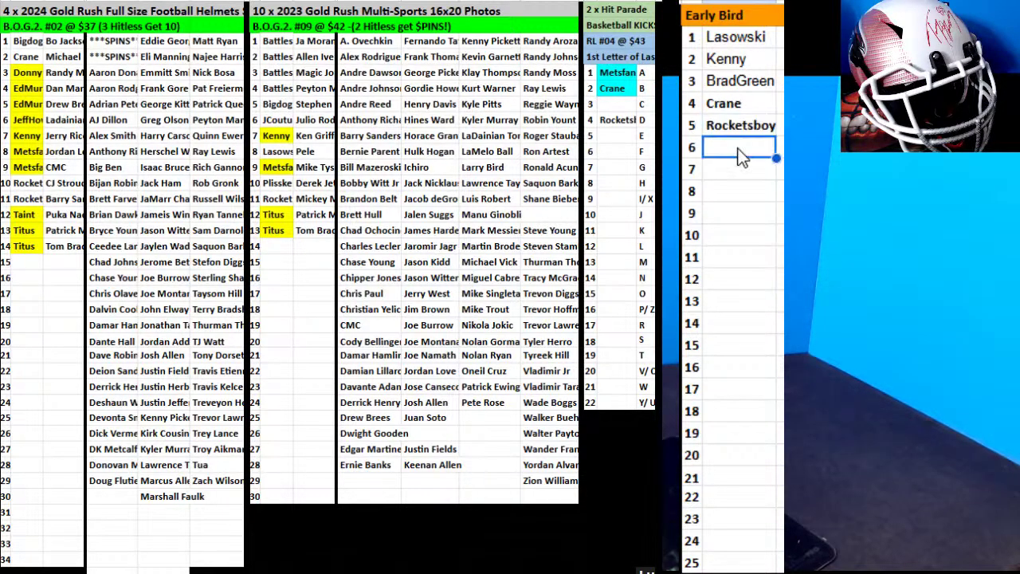
text(fr)
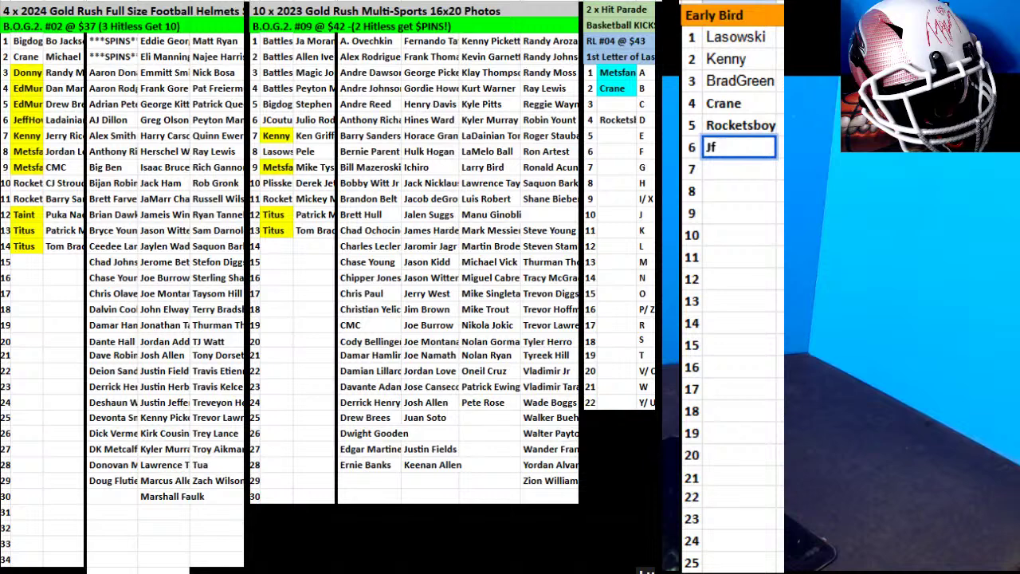
key(BackSpace)
text(R)
key(BackSpace)
key(BackSpace)
text(Fra)
key(BackSpace)
key(BackSpace)
text(rranz)
key(BackSpace)
key(BackSpace)
key(BackSpace)
key(BackSpace)
text(anz)
key(Return)
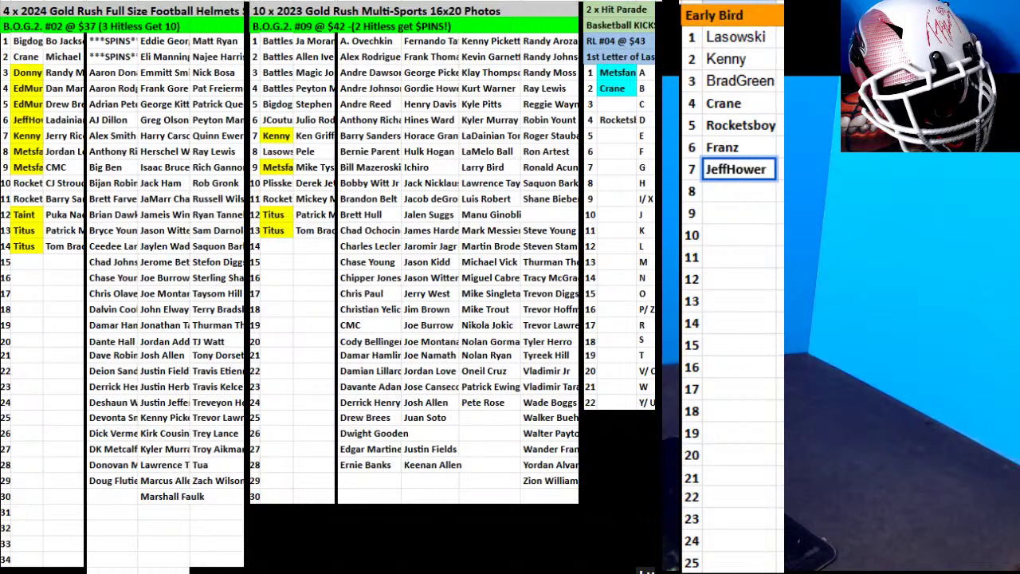
key(Return)
text(Liberate)
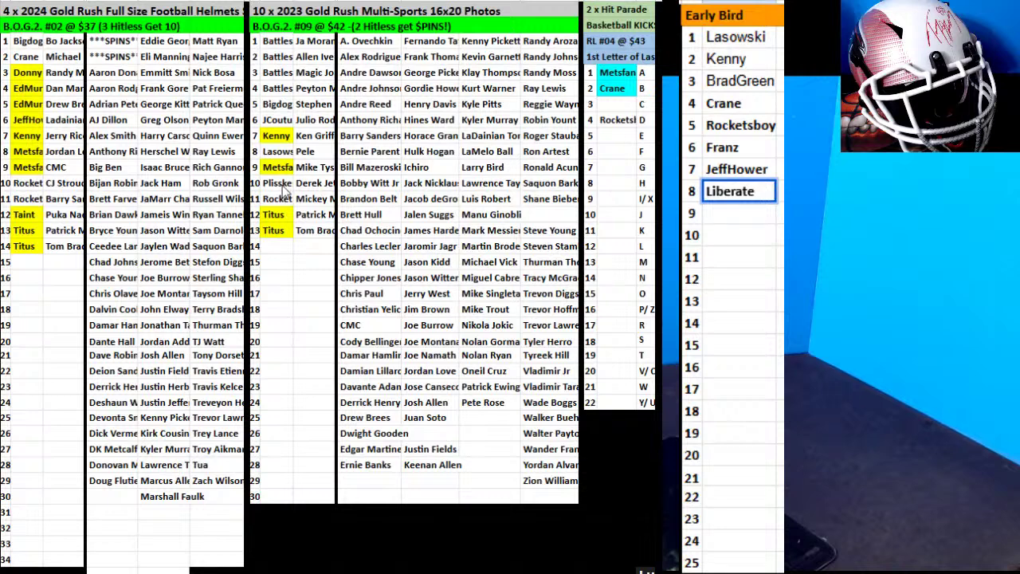
Enter Franz in Photos row 14 and move the Chipper Jones card beside it.
click(267, 245)
text(Franz)
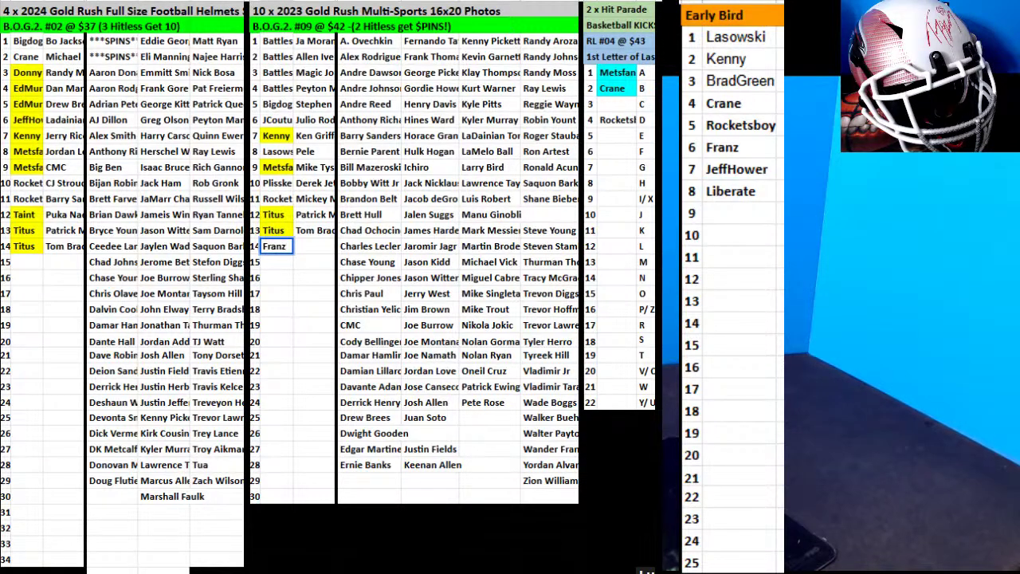
click(380, 279)
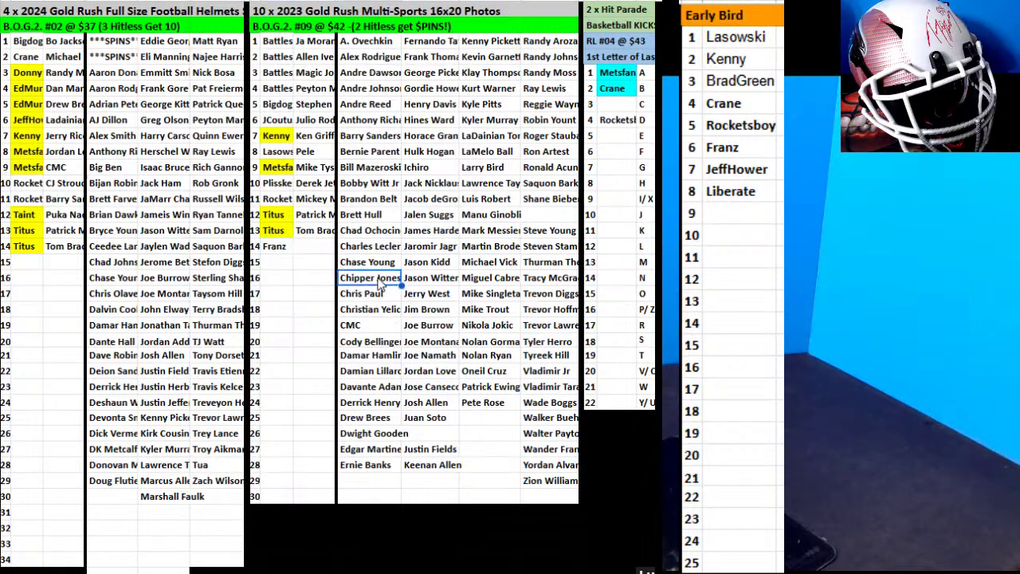
drag(380, 270, 307, 261)
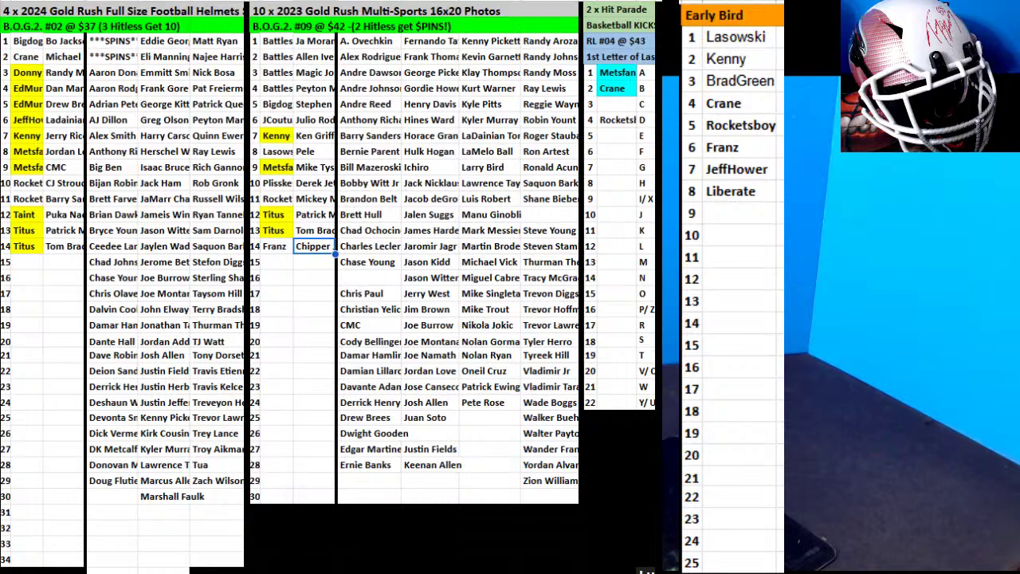
click(743, 216)
text(Plissken)
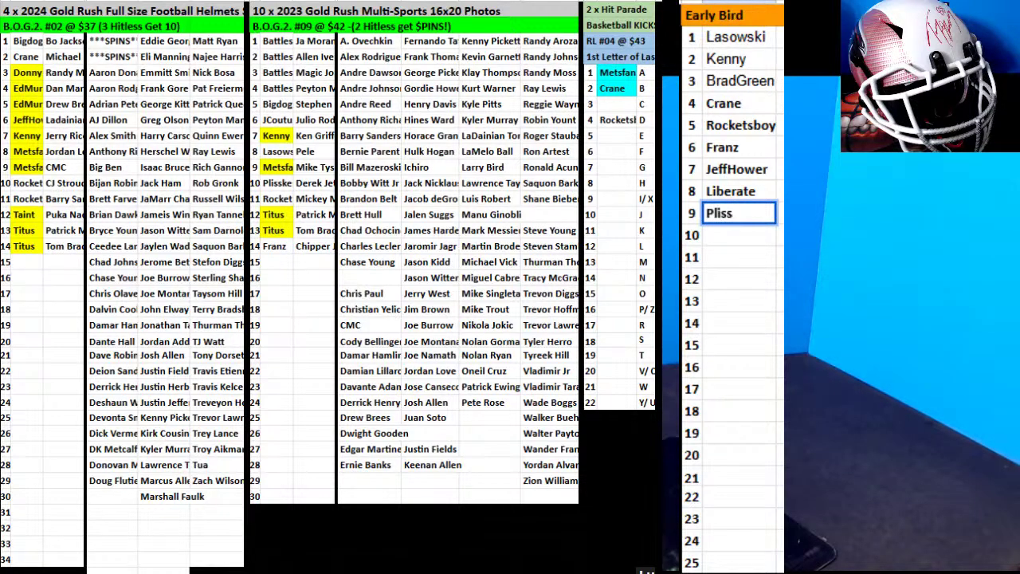
click(735, 231)
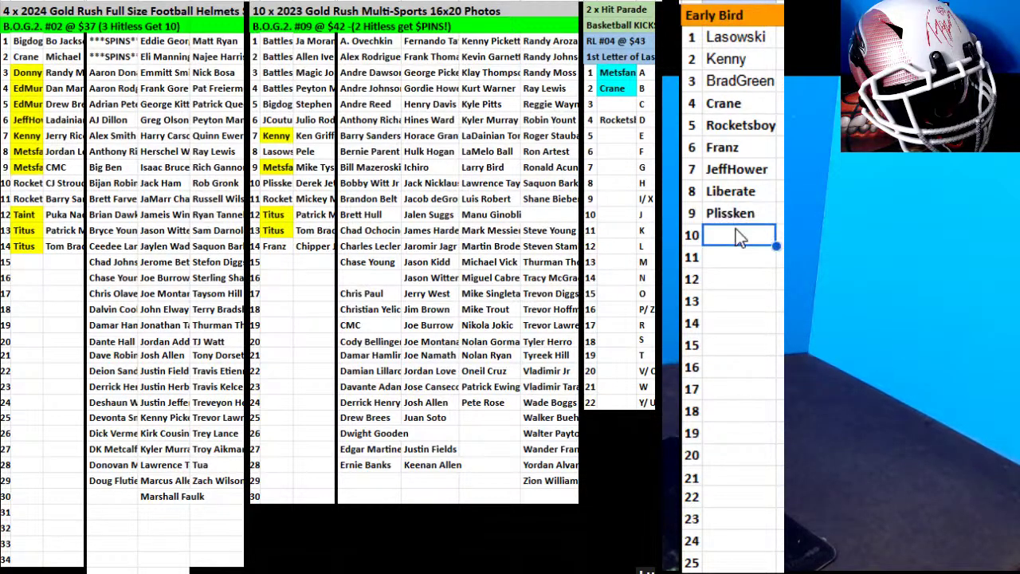
text(TC)
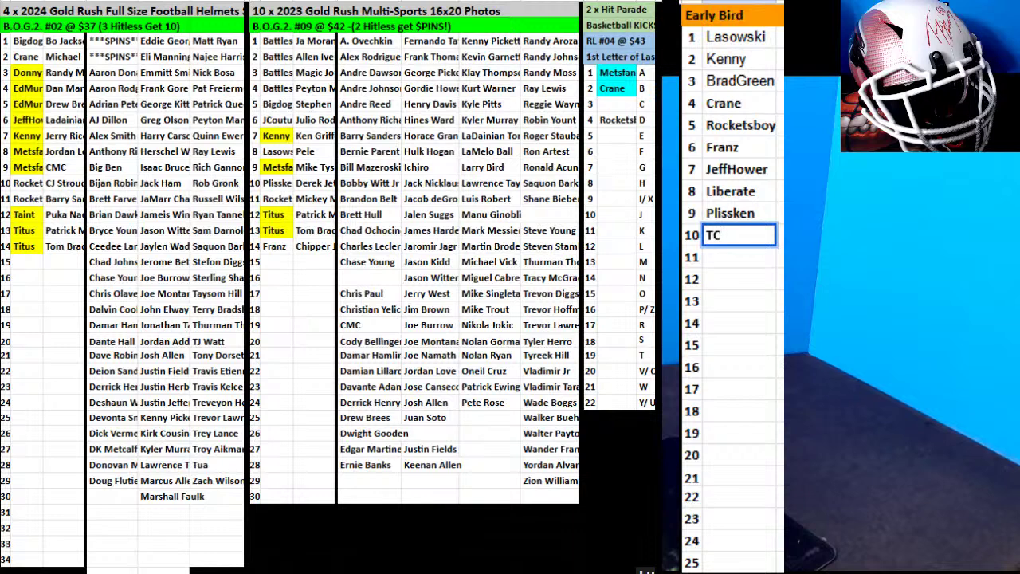
text(BGoat)
click(739, 258)
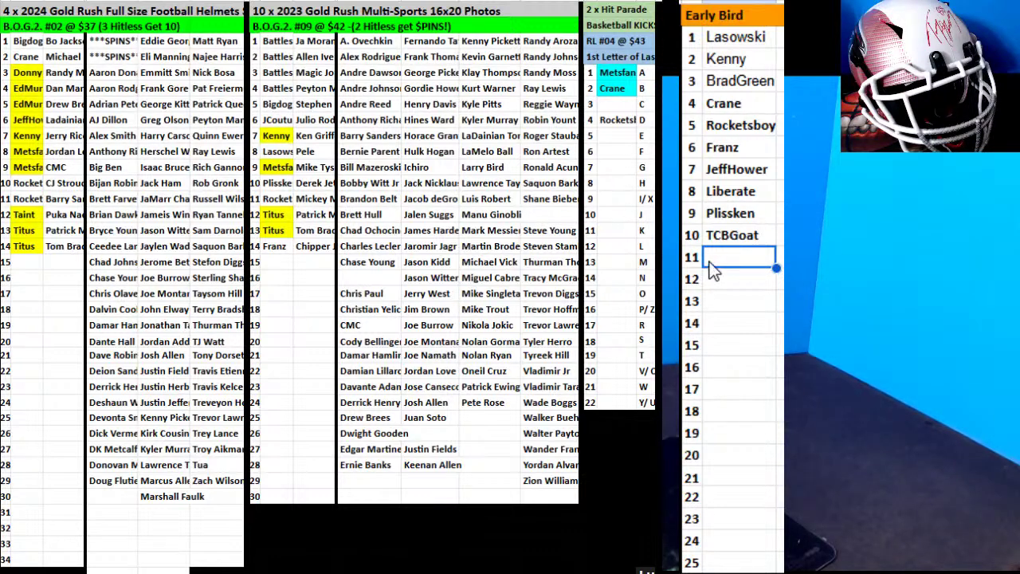
text(RonBoxBreak)
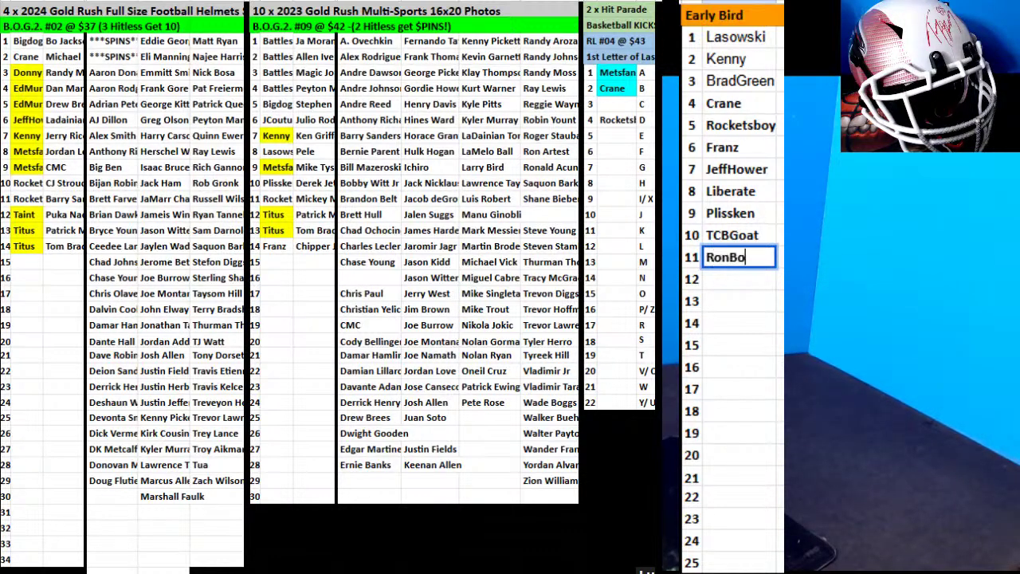
click(709, 285)
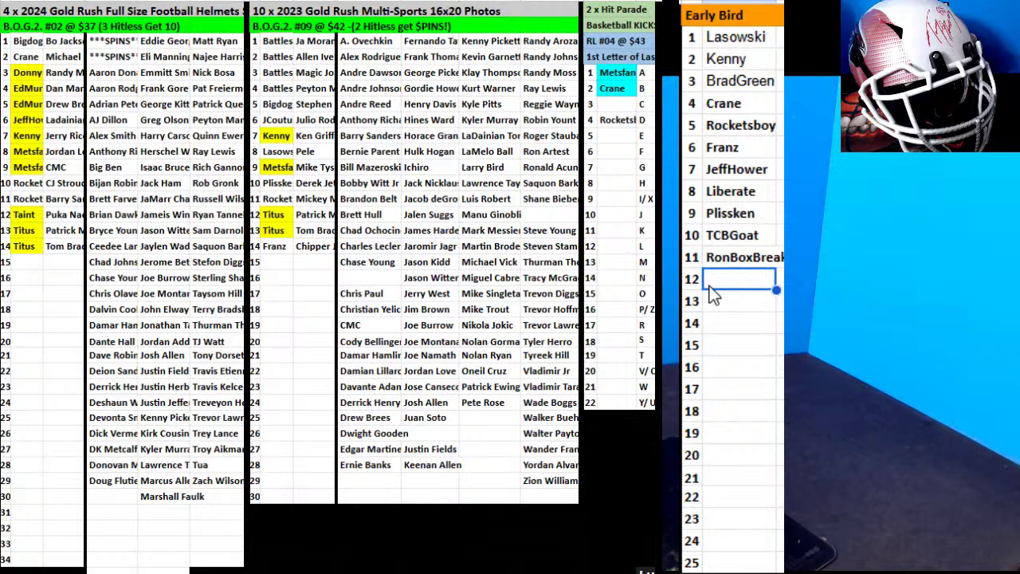
text(BillB)
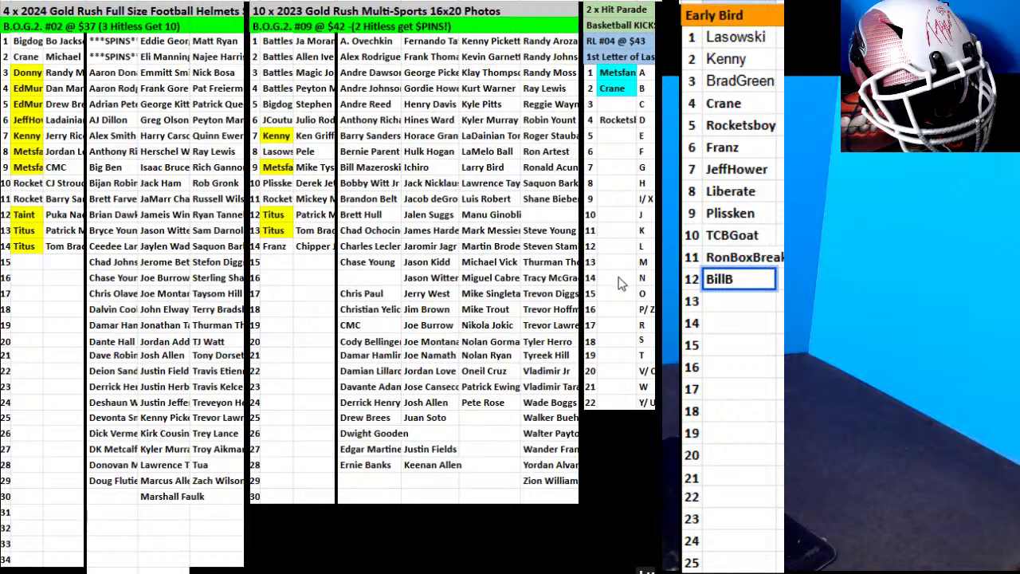
click(725, 302)
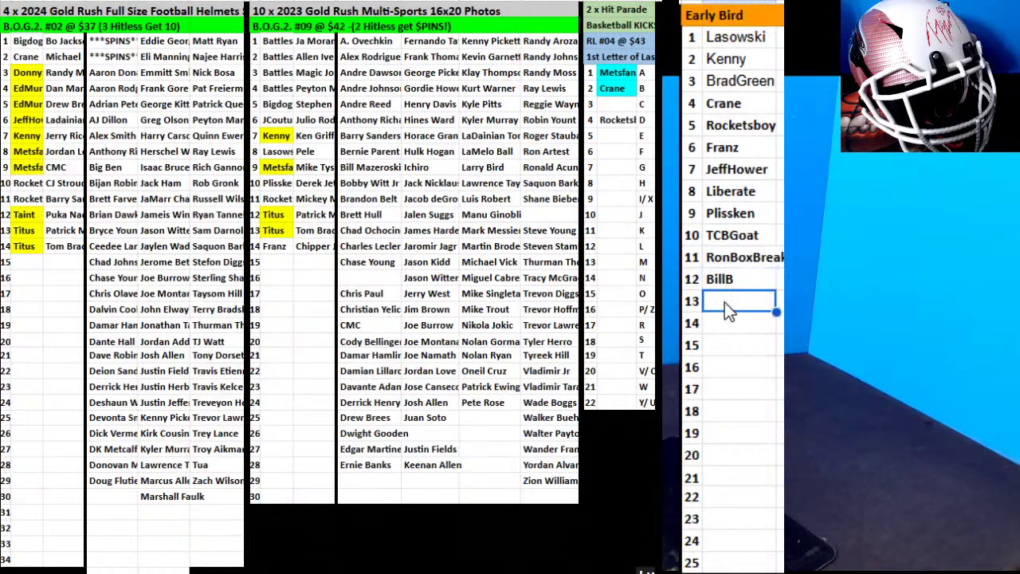
text(Wakeland)
key(Return)
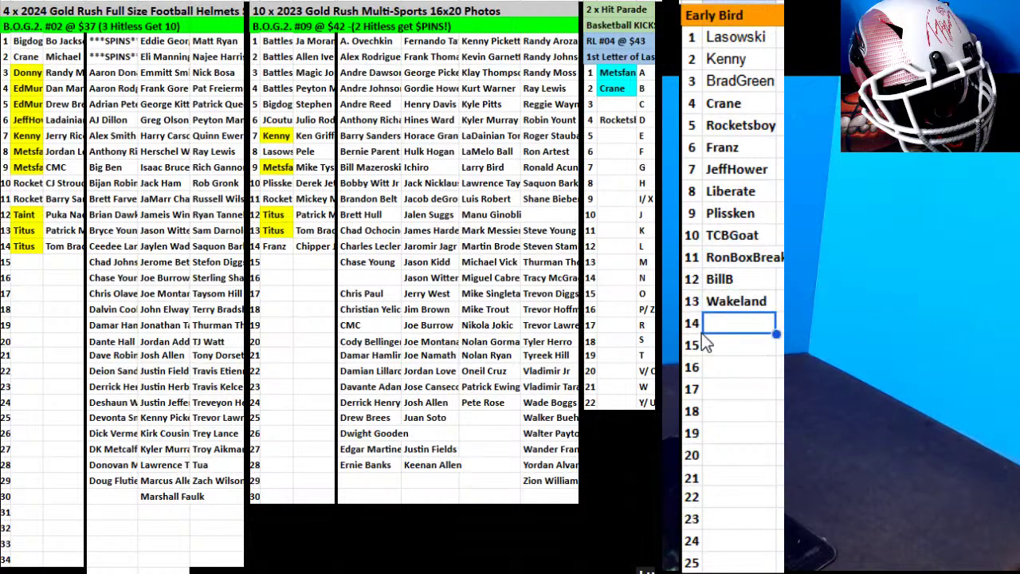
text(Kellough)
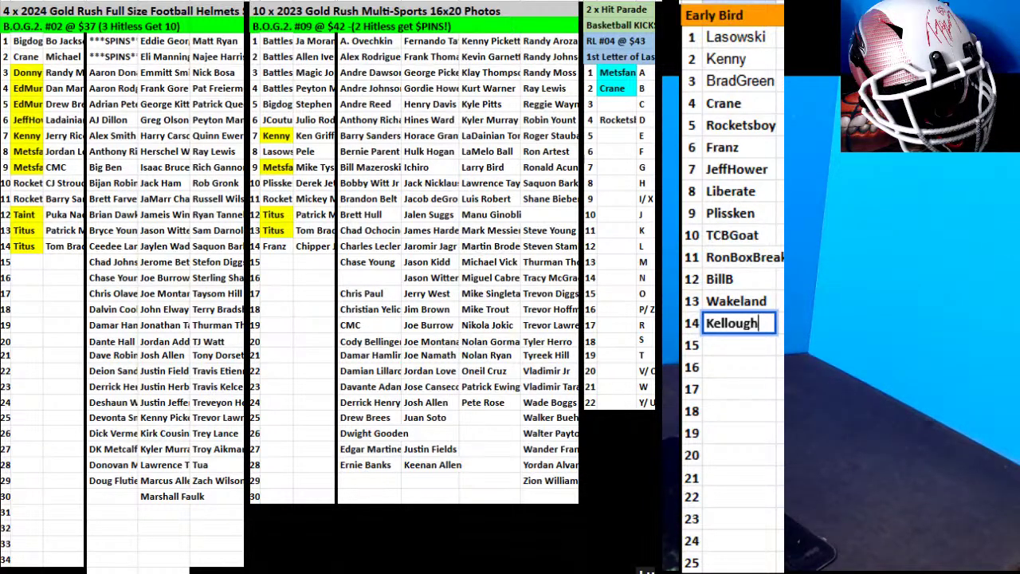
Fill the Franz buyer cell in Photos row 14 with yellow.
click(263, 247)
click(629, 9)
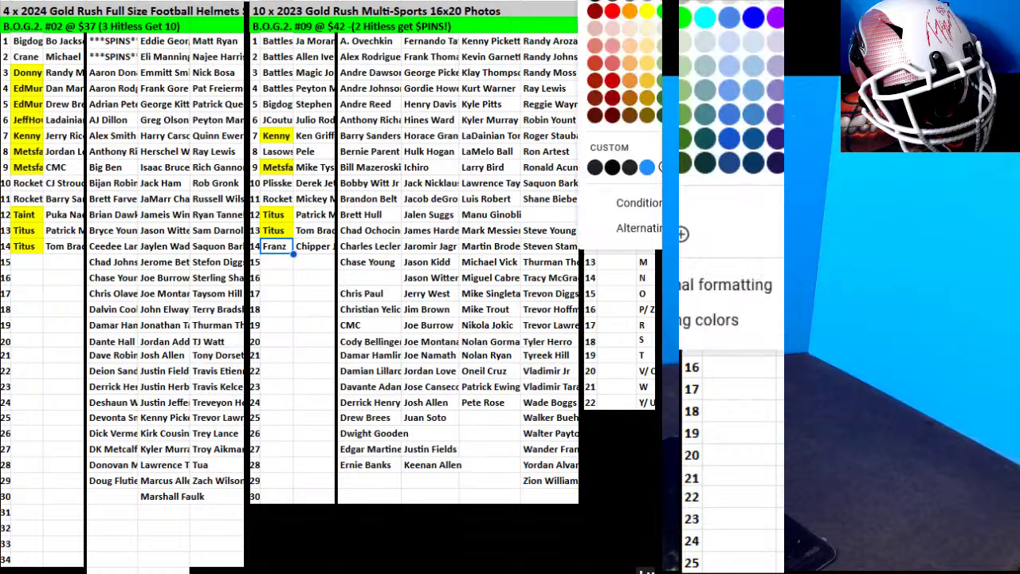
click(642, 21)
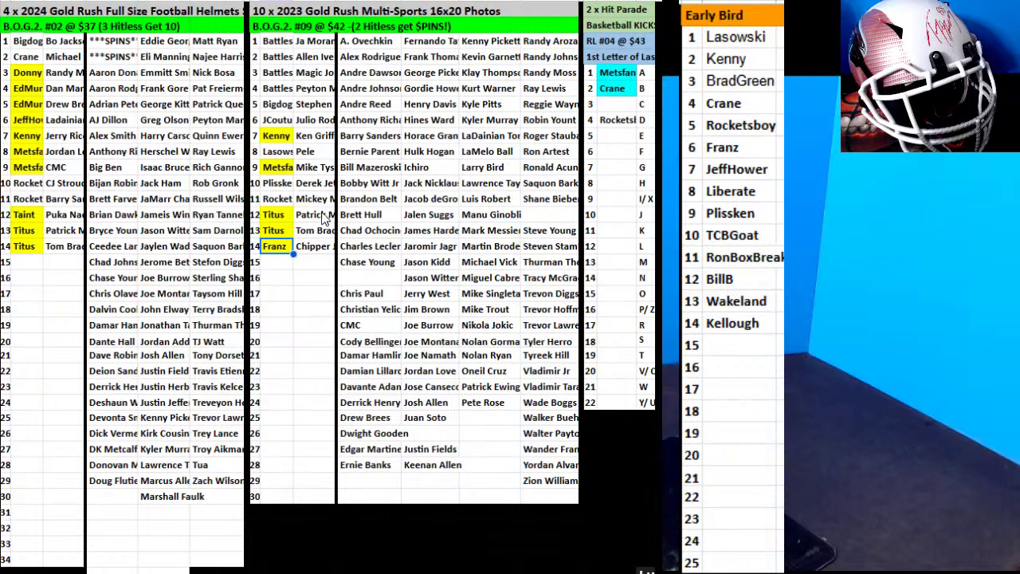
Fill the Crane cell in the Helmets list yellow.
click(28, 57)
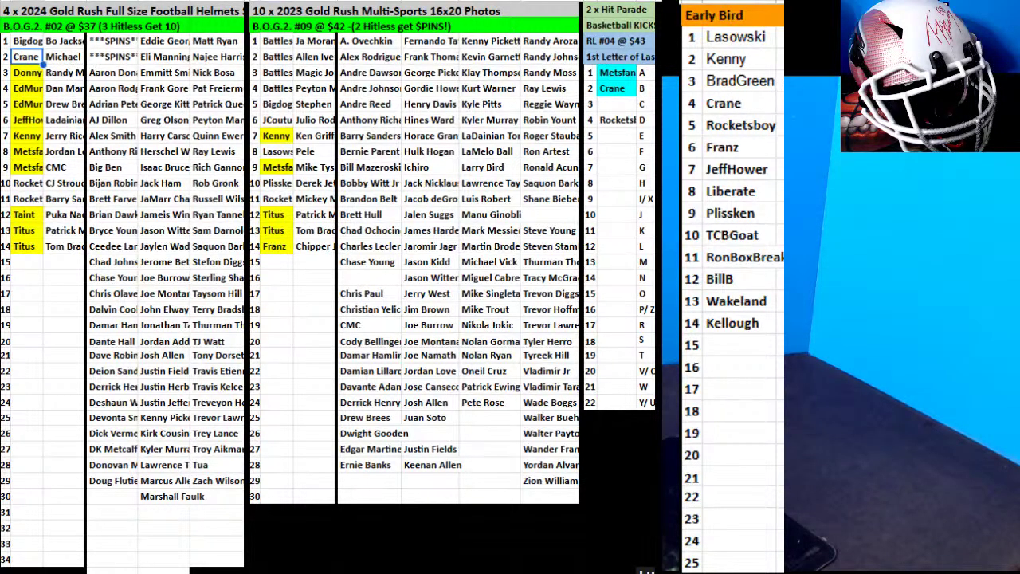
click(647, 5)
click(649, 22)
click(220, 325)
drag(219, 318, 44, 267)
click(26, 262)
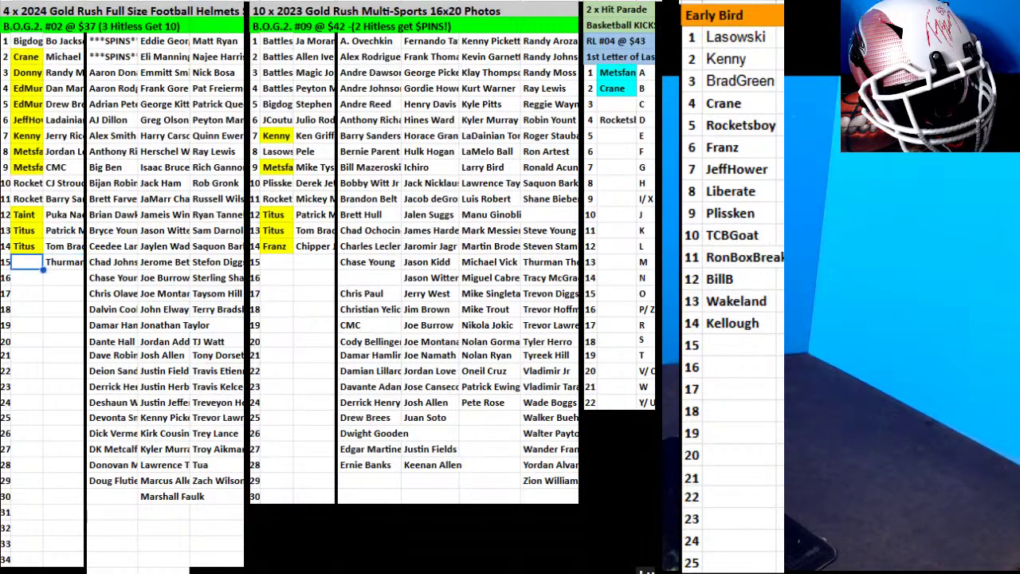
text(BMWinters)
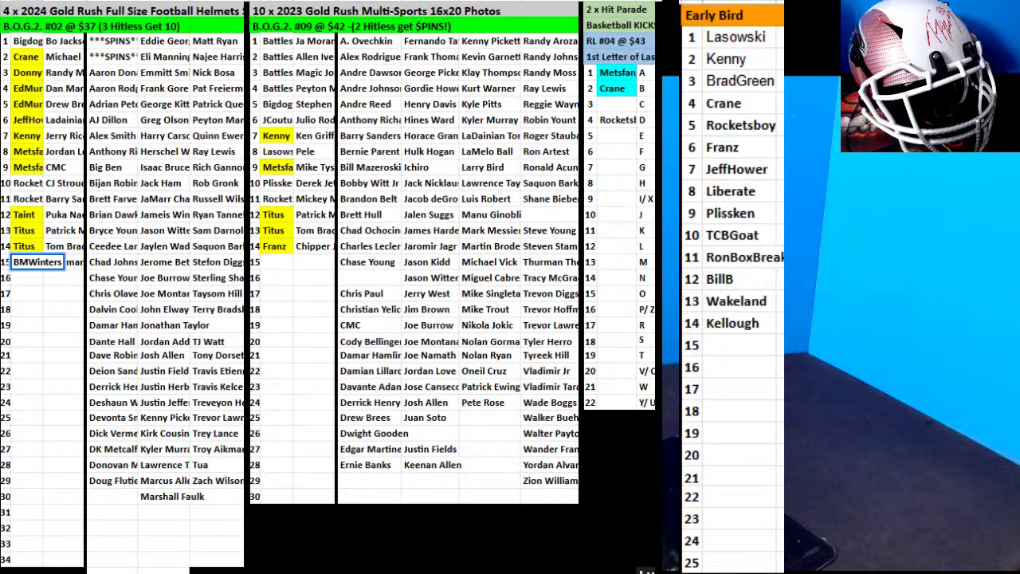
key(Return)
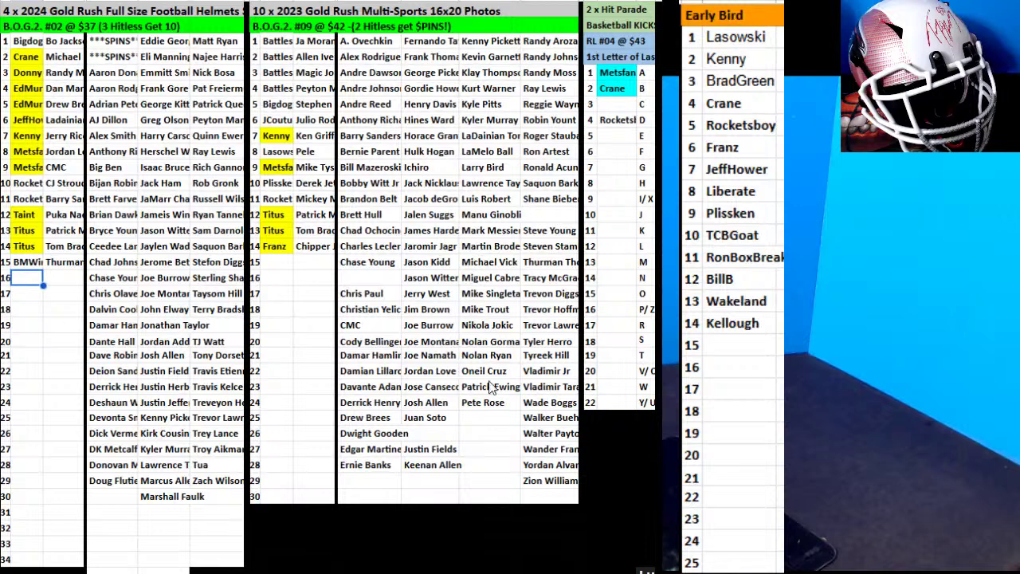
Move the Mike Trout card into photo-break row 15 and enter Wakeland as buyer.
click(501, 310)
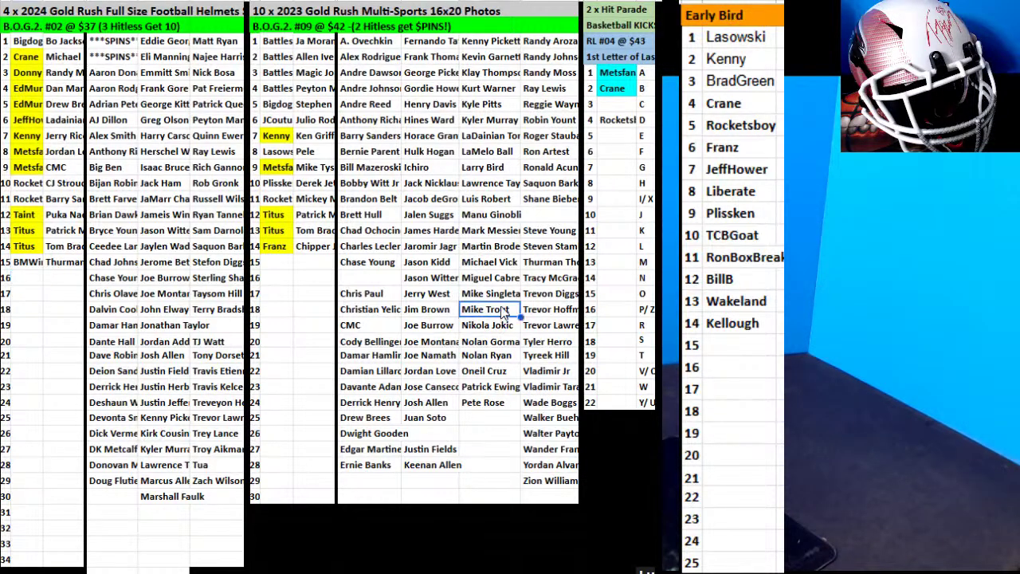
drag(486, 302, 299, 268)
click(270, 268)
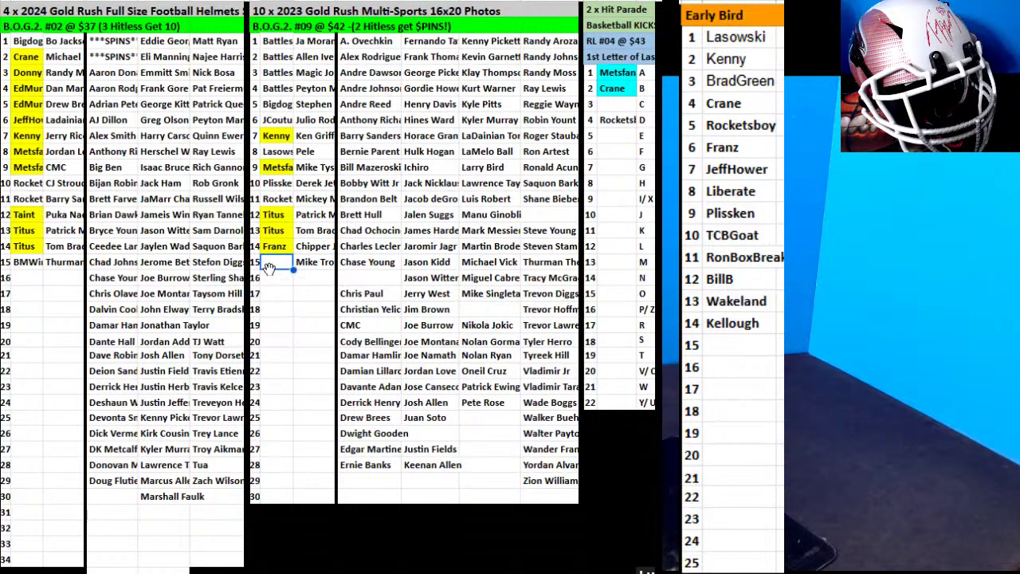
text(Wakeland)
Enter BillB in helmet row 16 and move the John Elway card beside it.
click(26, 277)
text(B)
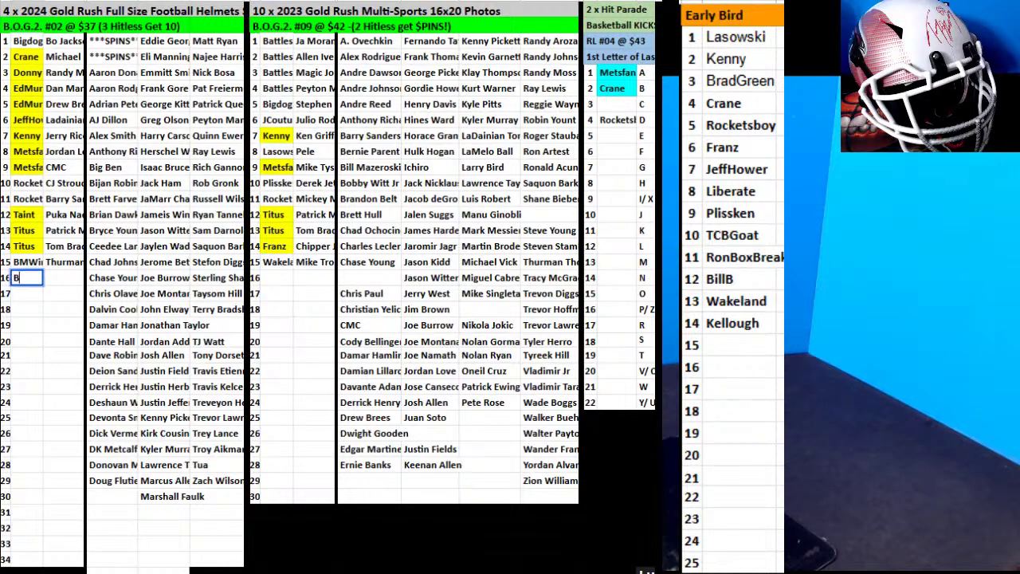
text(illB)
click(164, 310)
drag(163, 316, 76, 281)
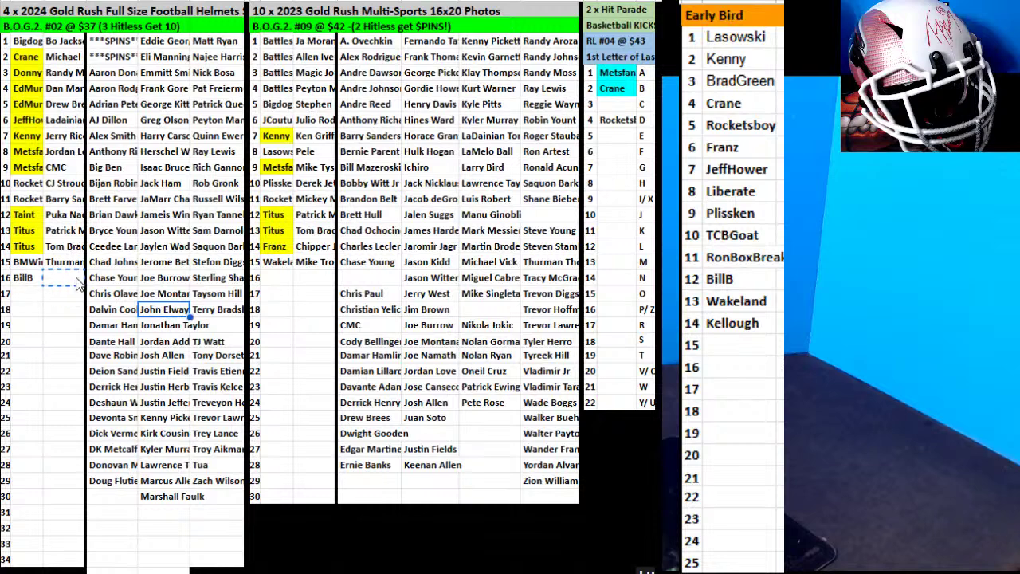
click(68, 343)
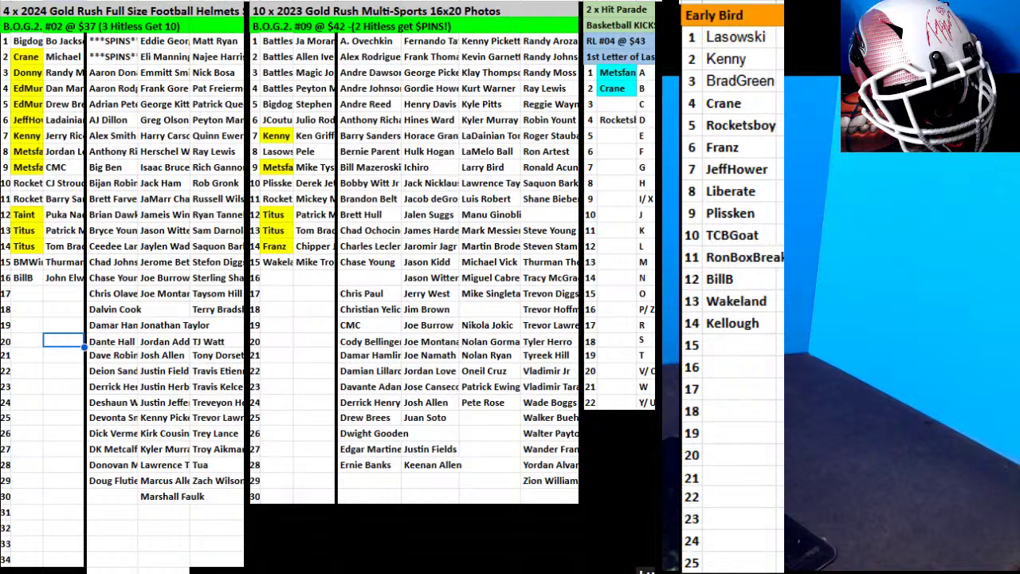
Add TheUnicorn to Early Bird row 15 and fill the row-11 photo buyer yellow.
click(733, 348)
text(Th)
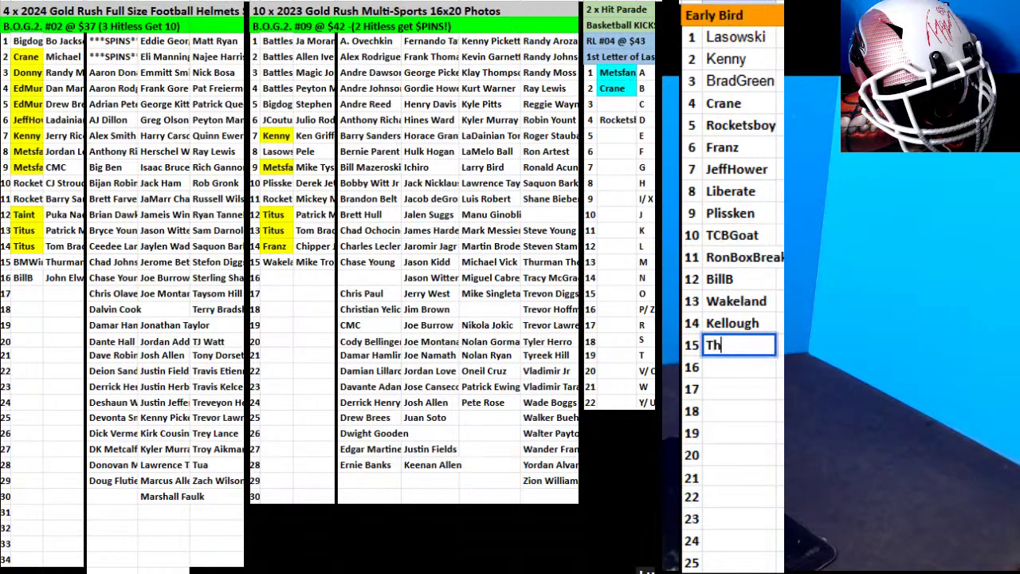
text(eUnicorn)
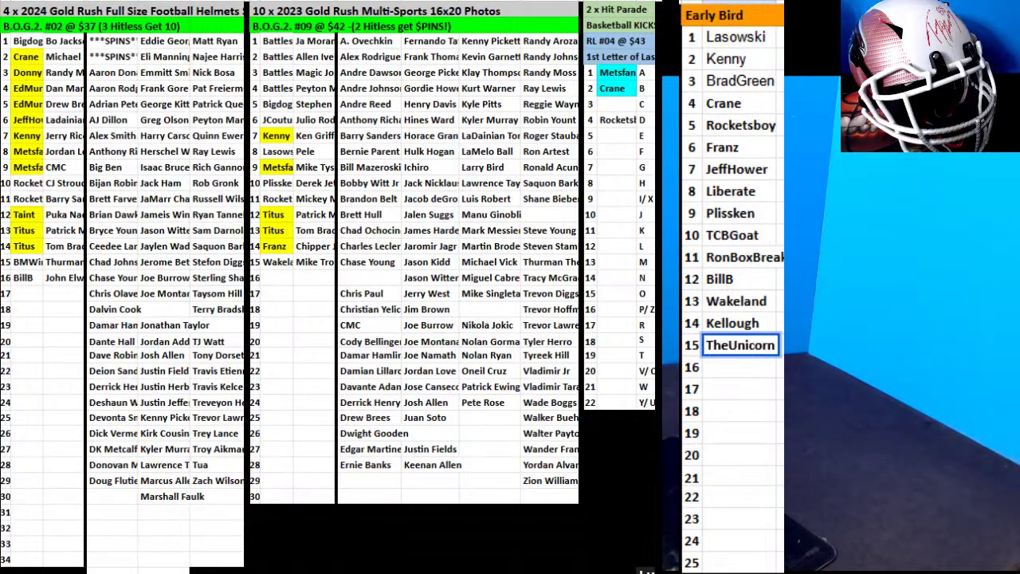
click(288, 198)
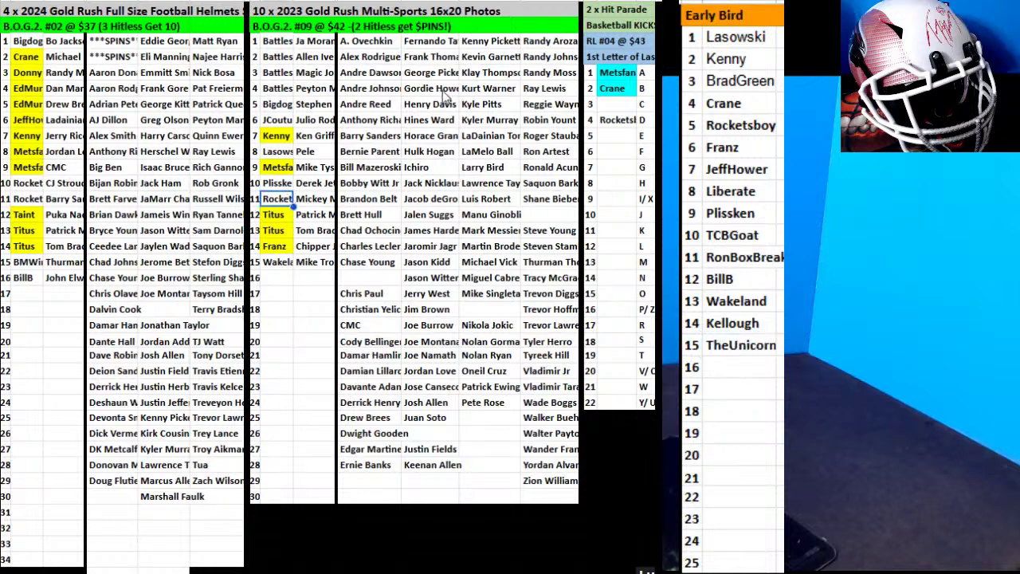
click(630, 28)
Add Titus to Early Bird row 16 and select BillB's helmet-break cell.
click(727, 392)
click(726, 367)
text(Titus)
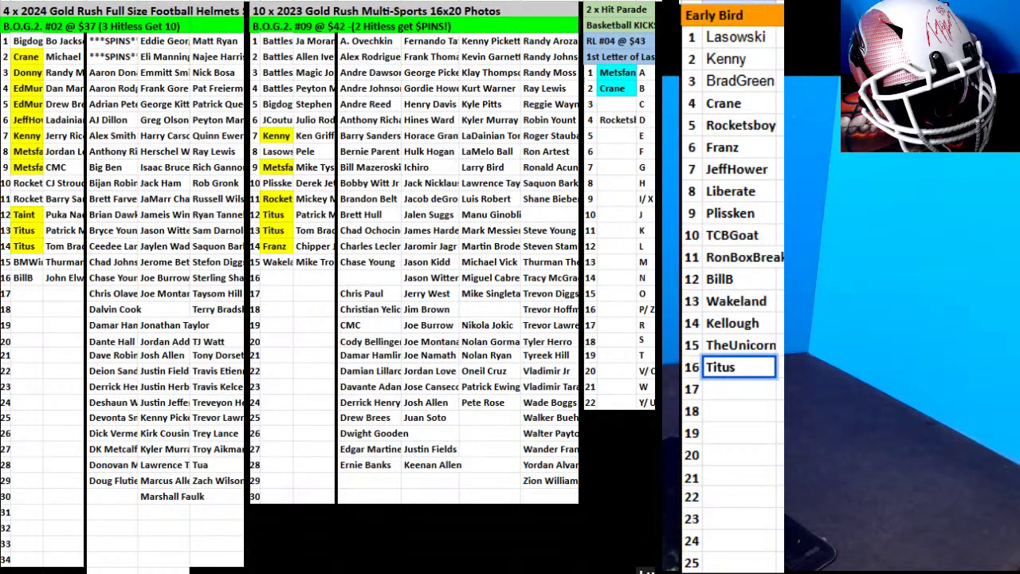
click(24, 277)
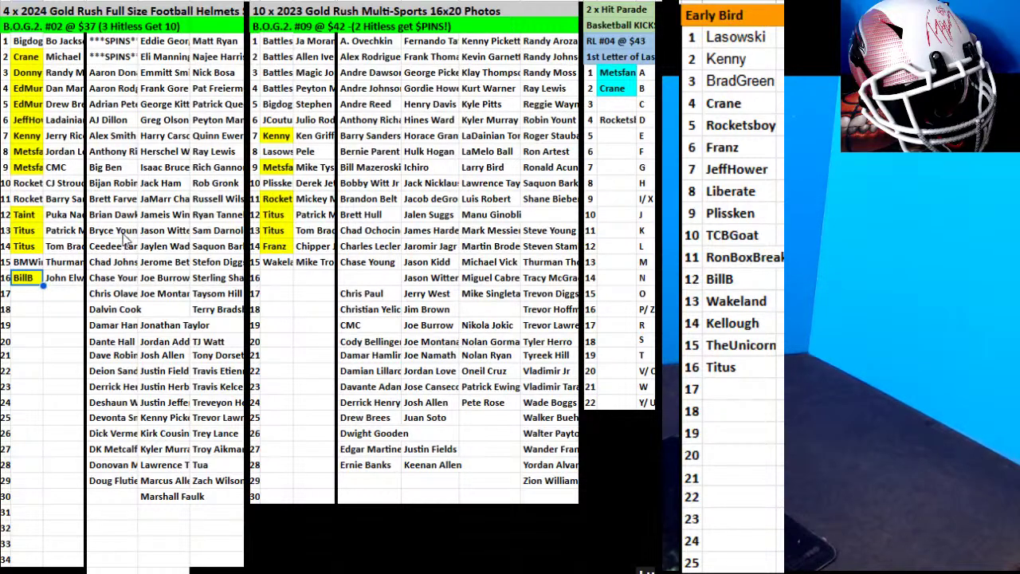
Sort the Mike Singleta–Pete Rose and Chase Young–row 31 card ranges A to Z.
key(Up)
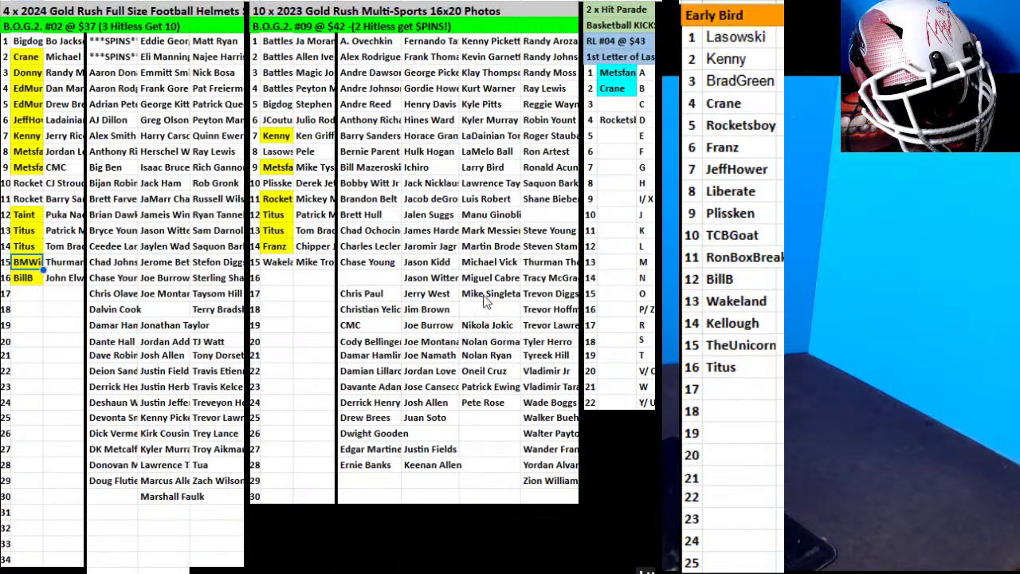
drag(486, 295, 491, 412)
right_click(495, 328)
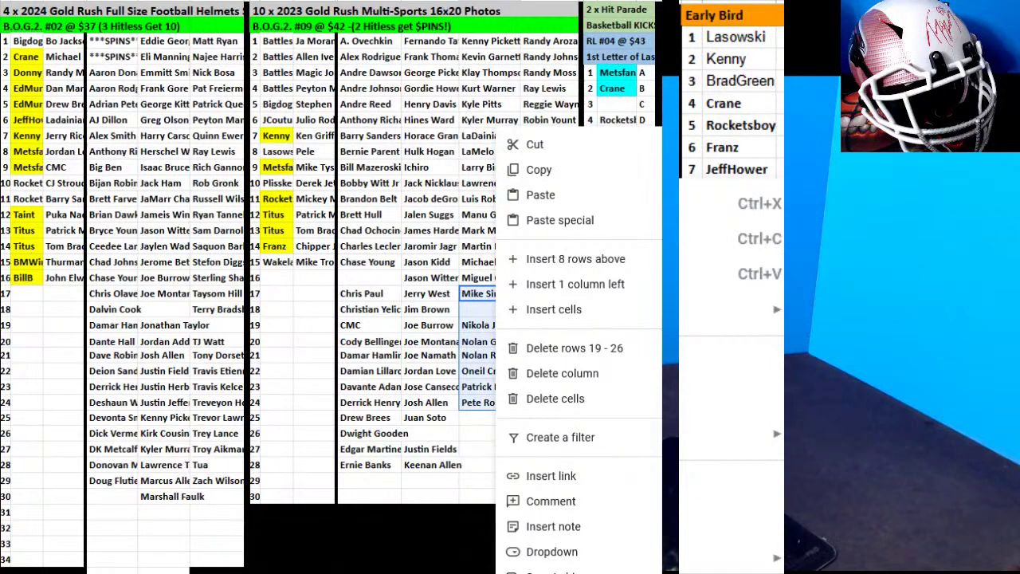
click(557, 570)
click(654, 361)
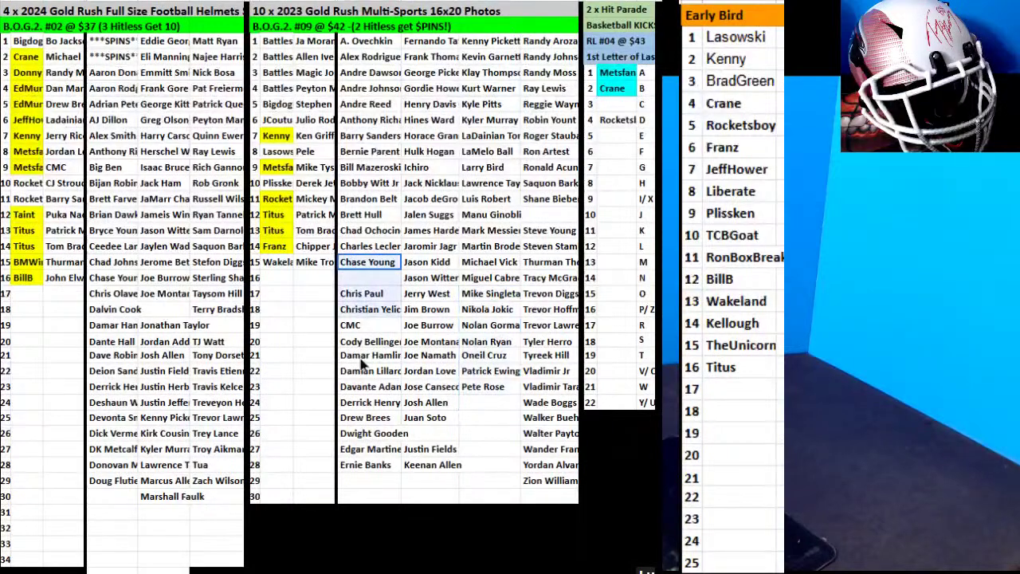
drag(363, 364, 362, 506)
right_click(373, 478)
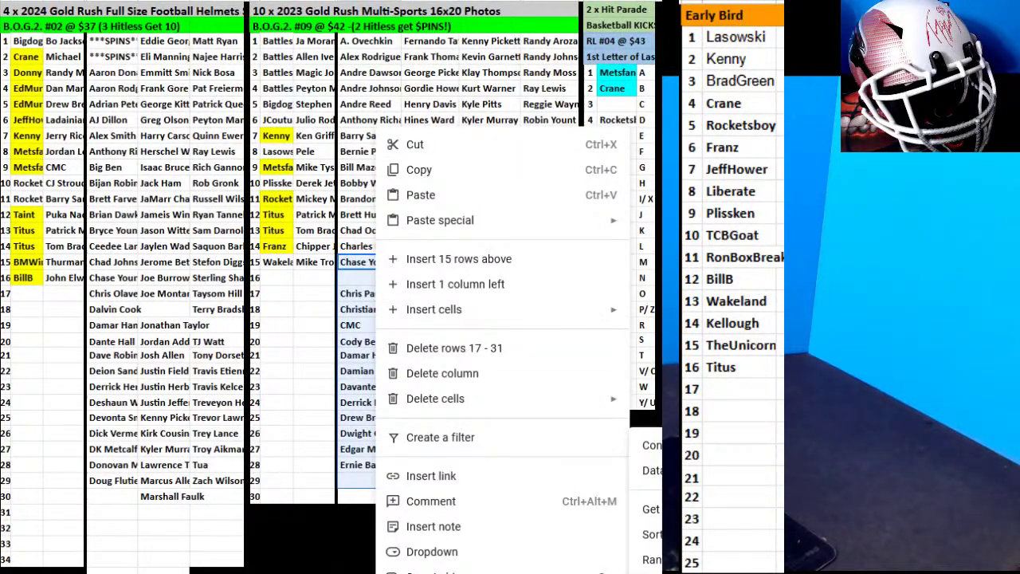
click(446, 570)
click(653, 364)
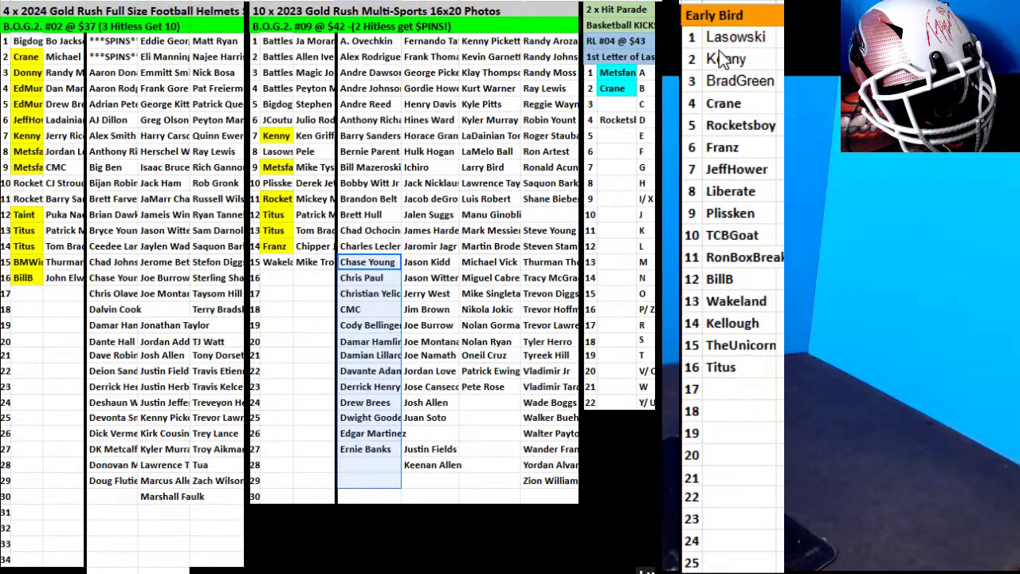
Set all Early Bird names to the Calibri font.
drag(725, 37, 729, 562)
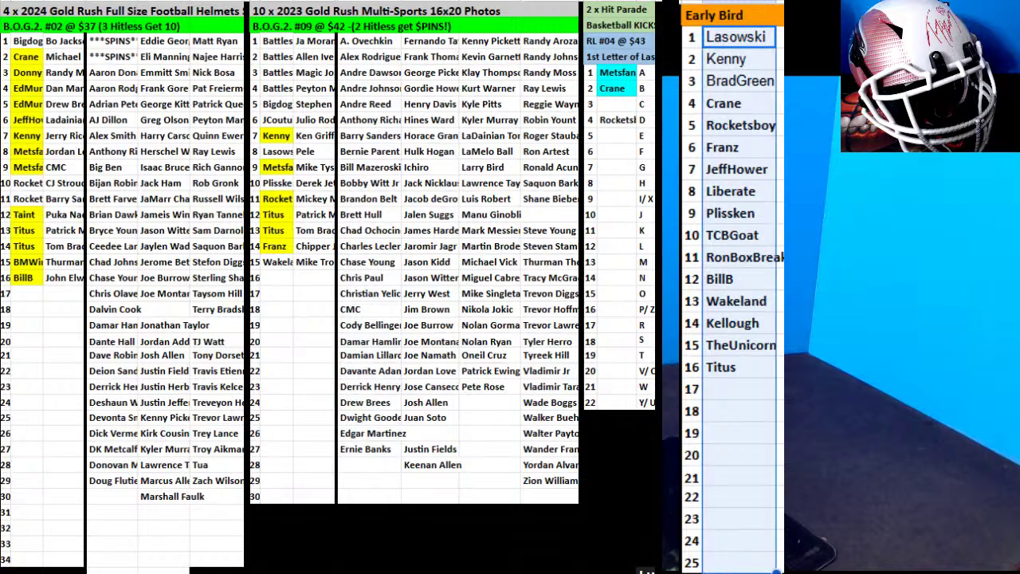
click(358, 27)
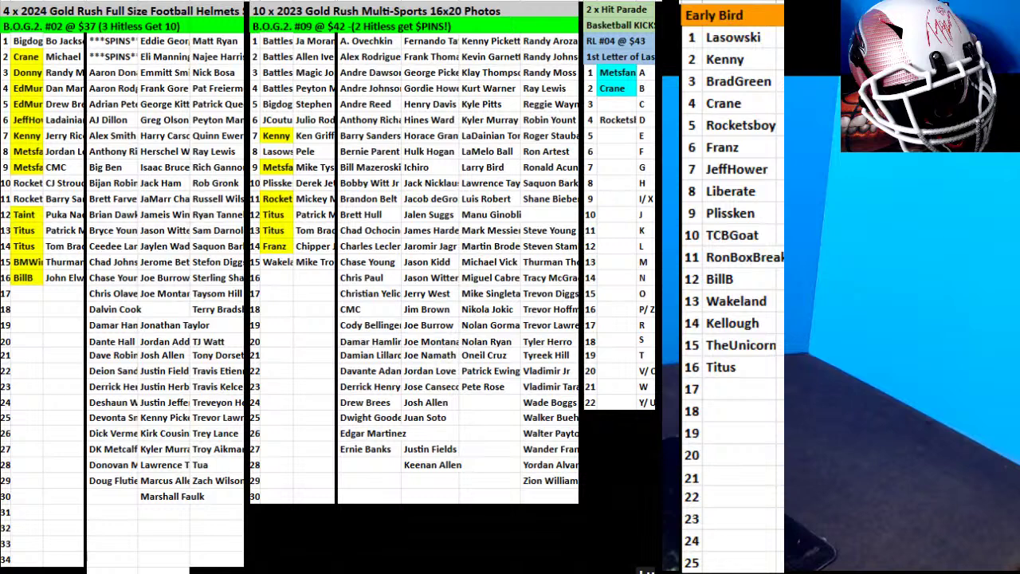
click(63, 569)
click(427, 544)
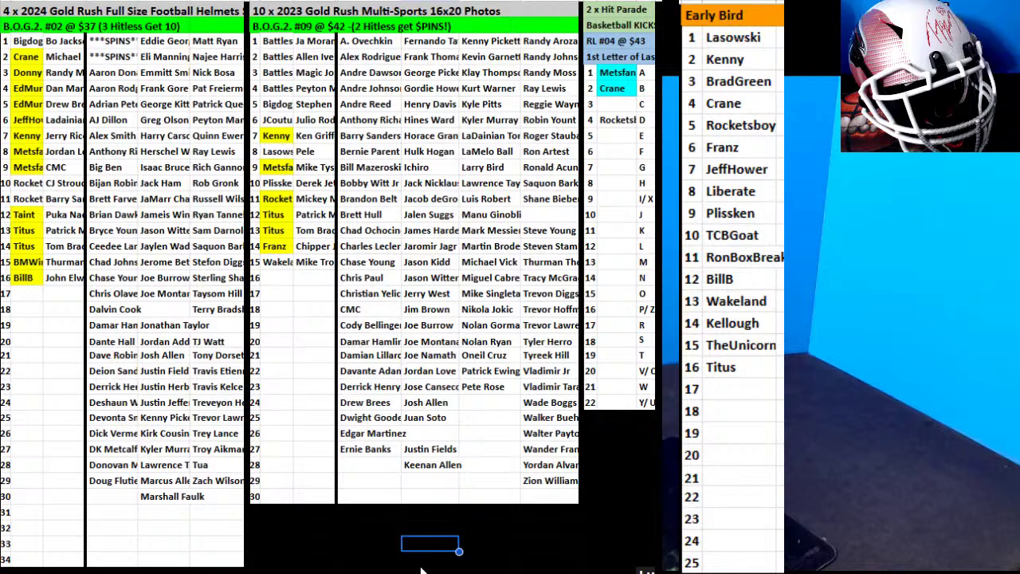
Move the Ceedee Lamb card to helmet row 17 and enter Wakeland as its buyer.
click(129, 248)
drag(125, 232, 62, 291)
click(26, 296)
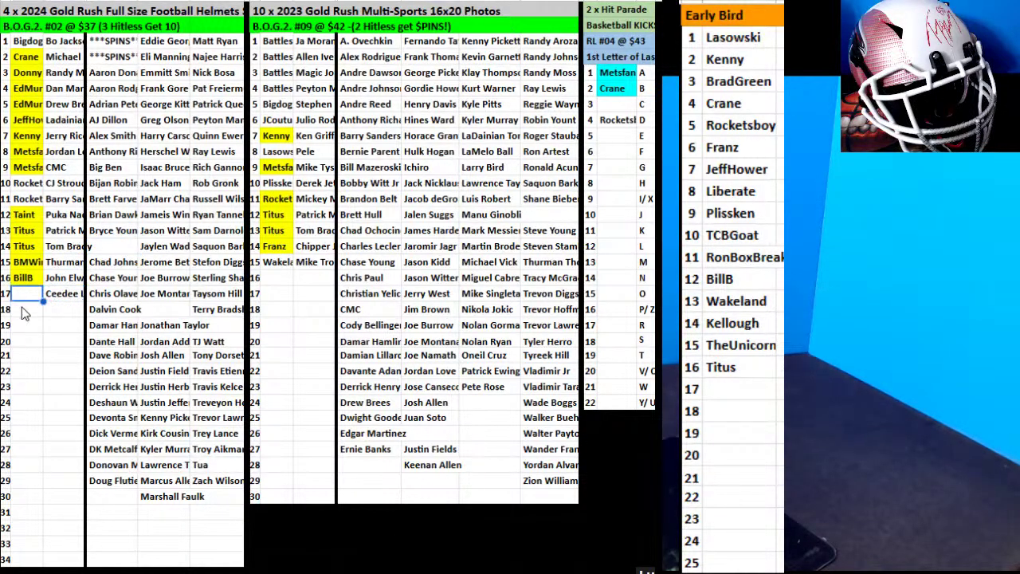
text(Wa)
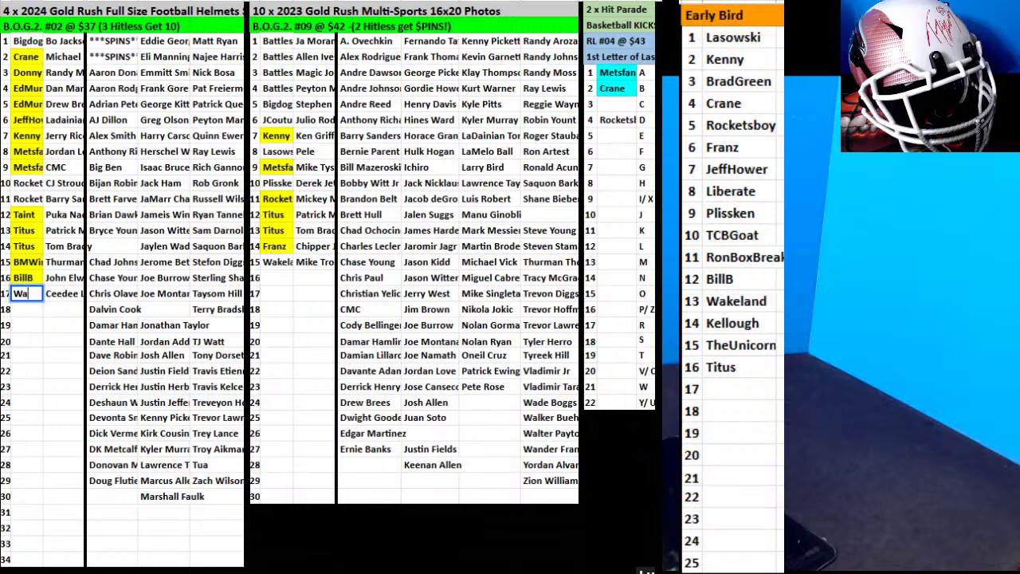
text(keland)
click(733, 375)
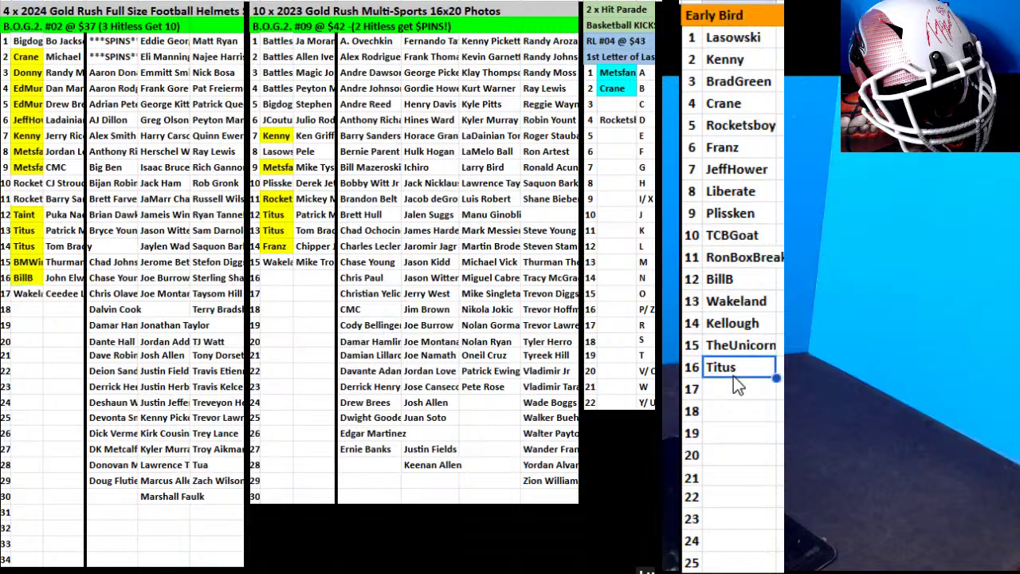
key(Down)
text(MGreen)
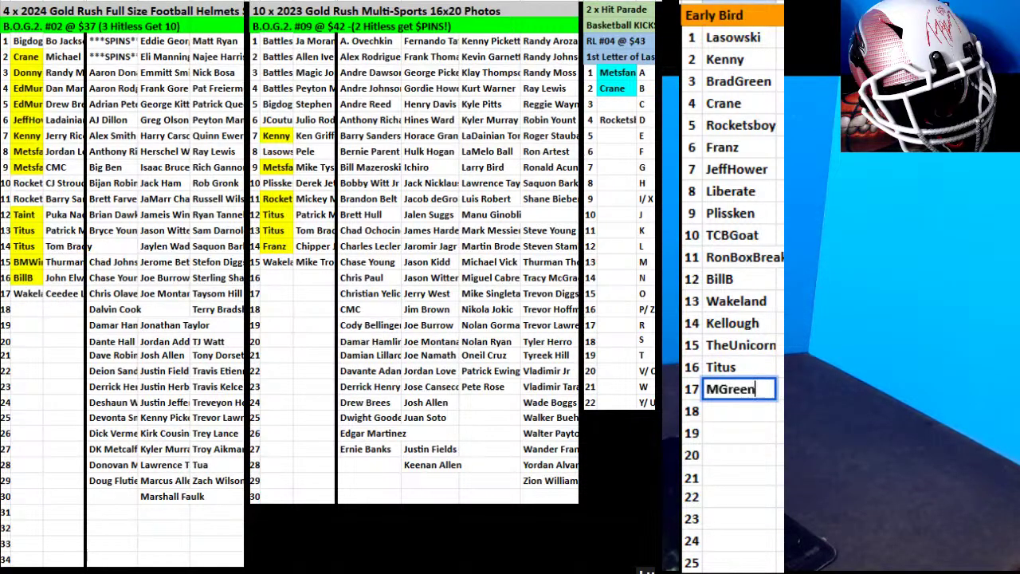
key(Return)
text(Jas)
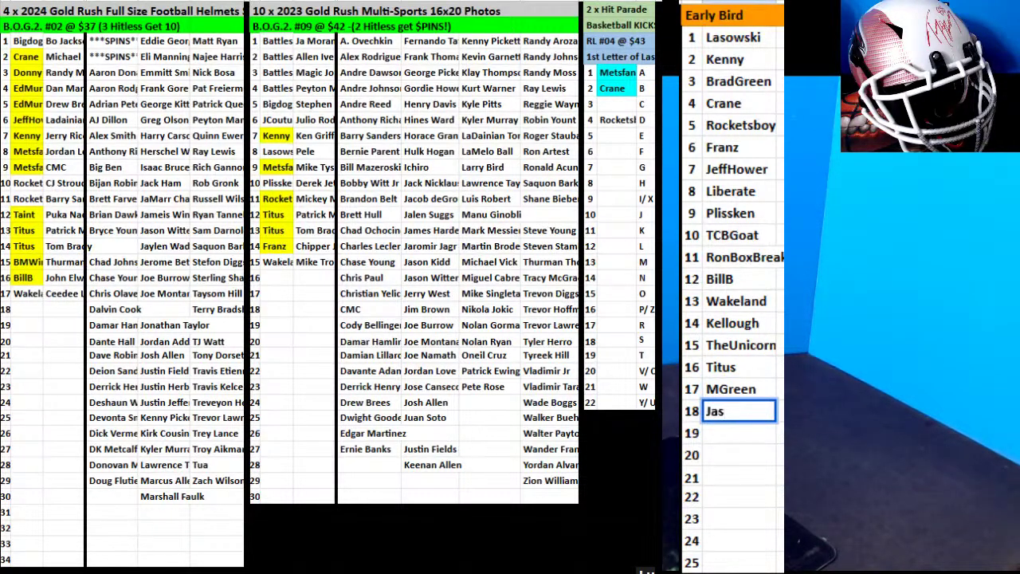
text(in)
key(BackSpace)
key(BackSpace)
text(1968)
Enter TheUnicorn as buyer in photo-break row 16.
click(283, 279)
text(The)
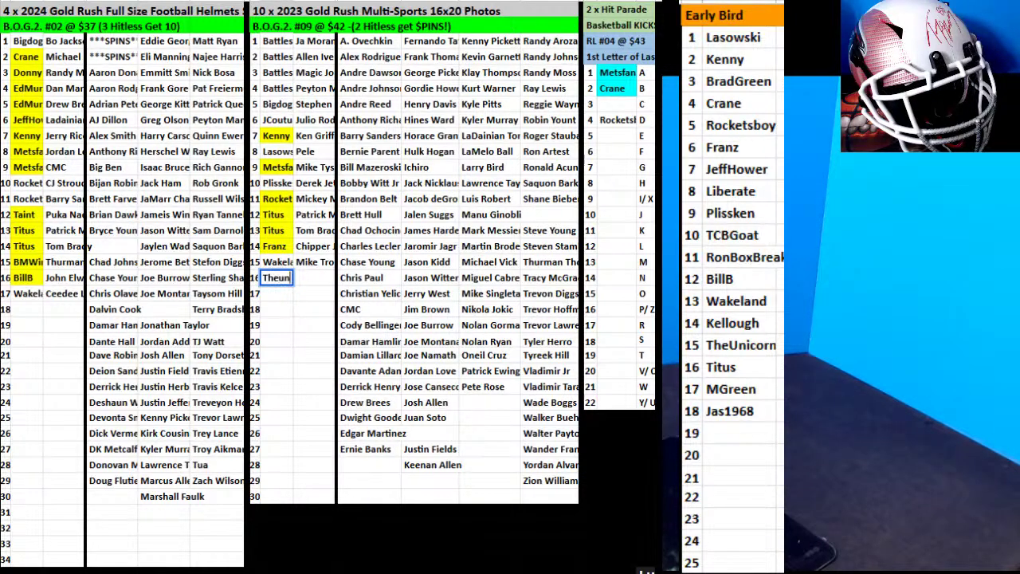
text(Unicorn)
click(487, 342)
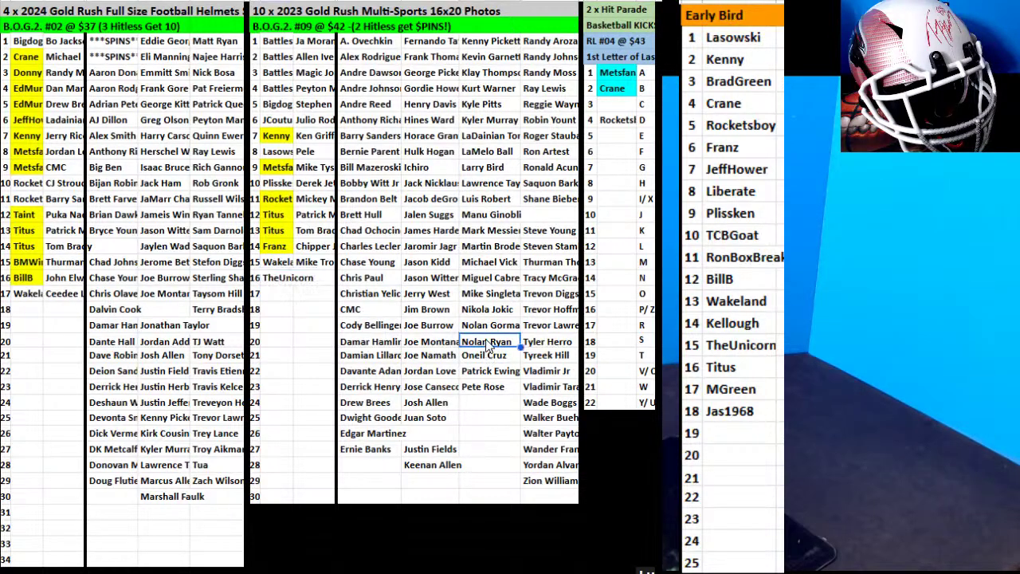
Place Nolan Ryan beside TheUnicorn in photo row 16 and fill the row-15 photo buyer yellow.
drag(325, 283, 325, 281)
click(301, 321)
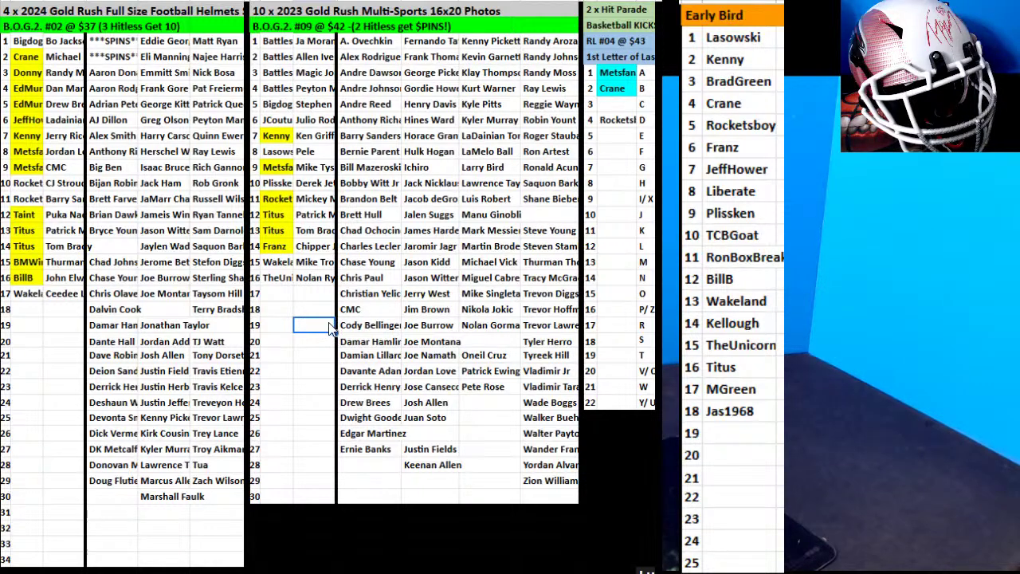
click(32, 294)
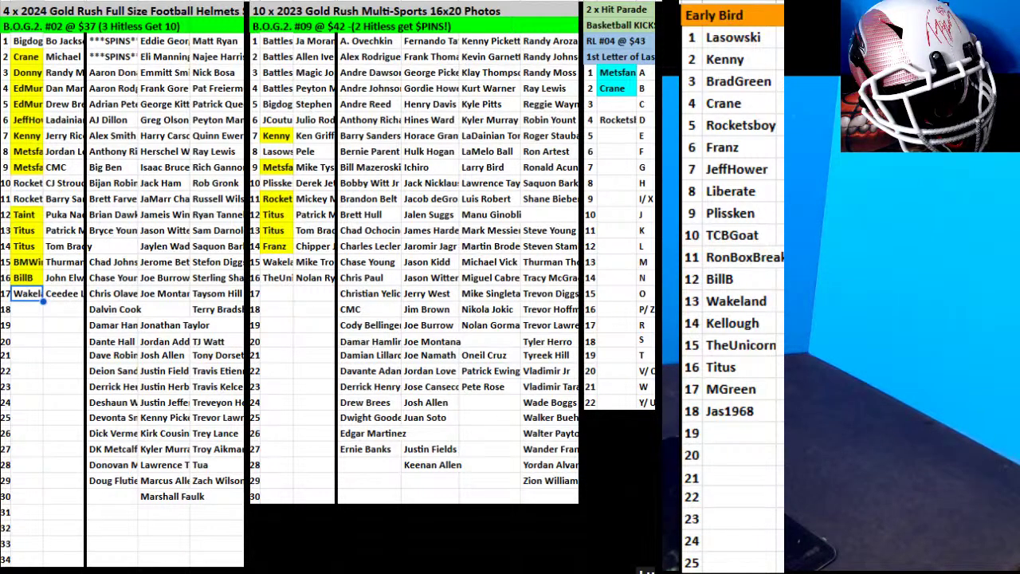
key(Escape)
click(271, 263)
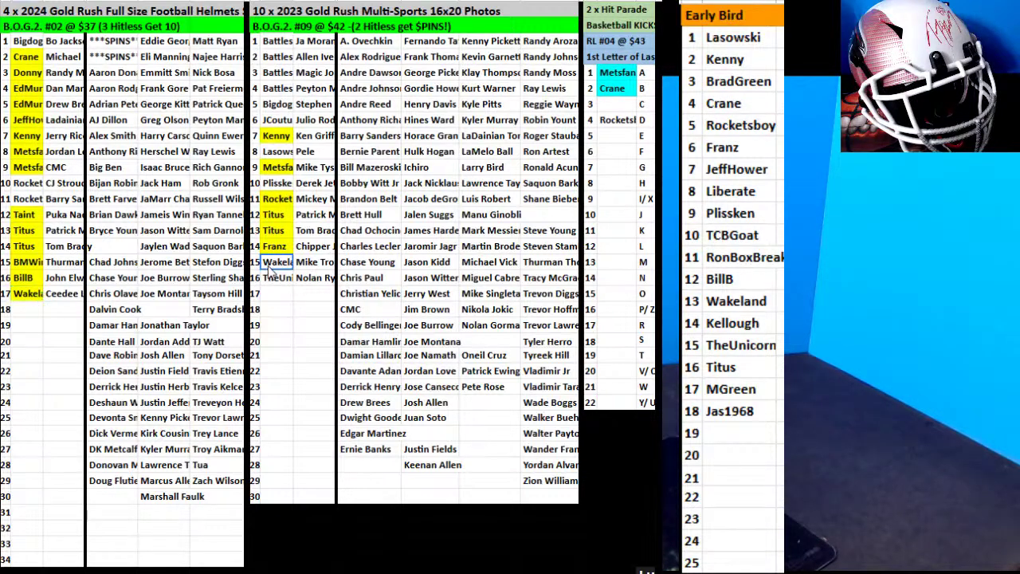
click(648, 11)
click(647, 17)
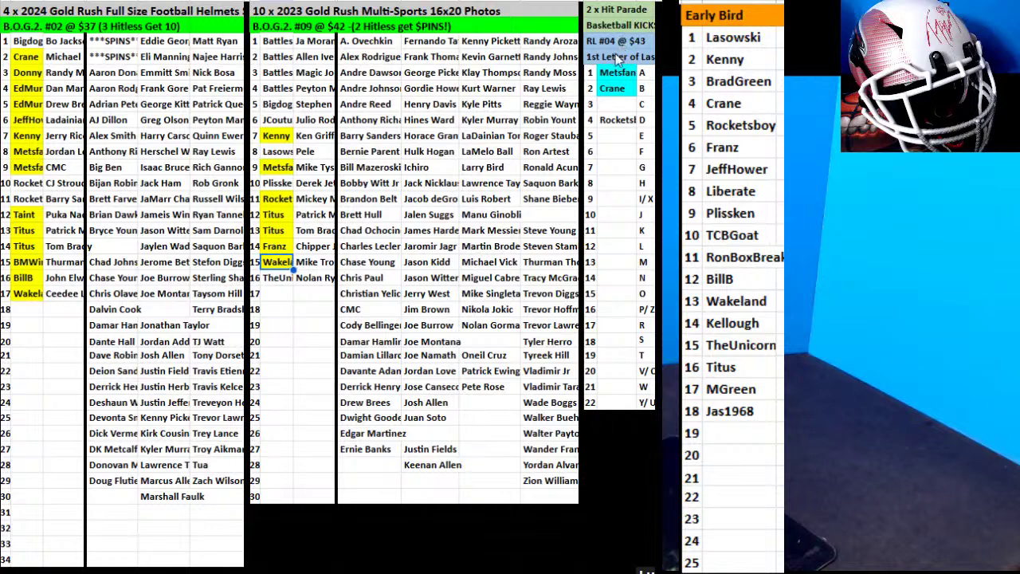
click(176, 293)
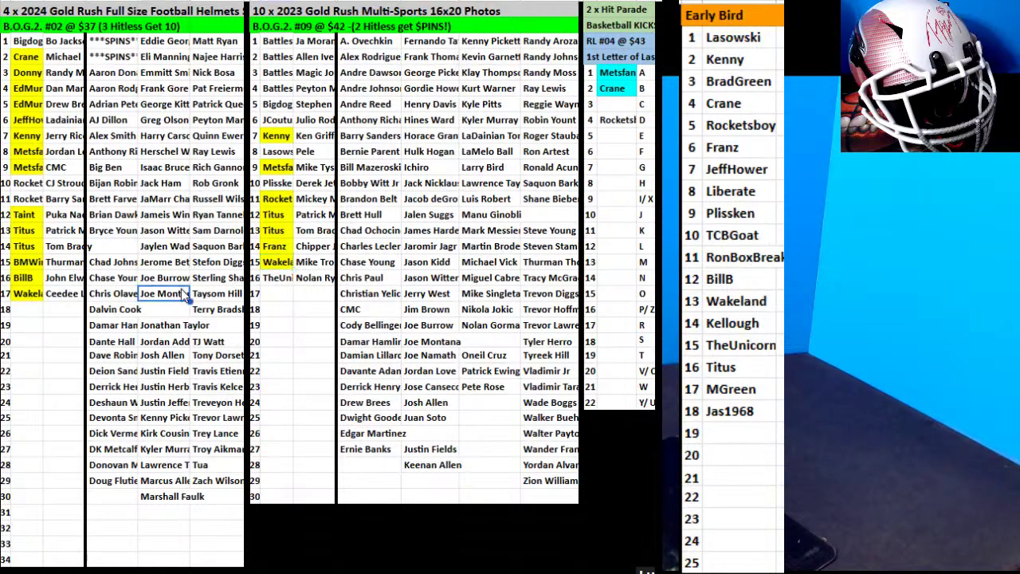
drag(180, 287, 35, 318)
click(27, 306)
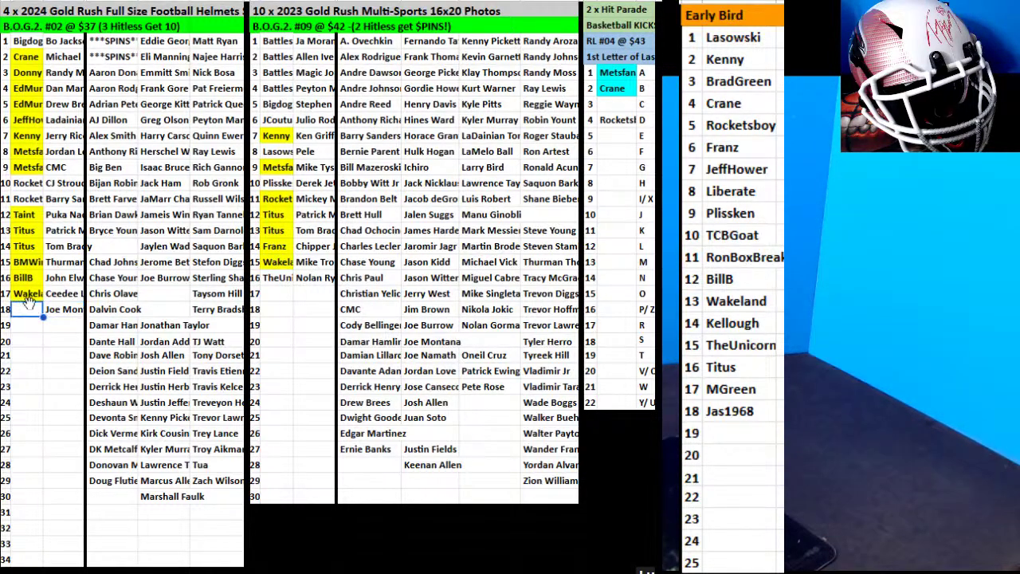
text(Jas)
text(1968)
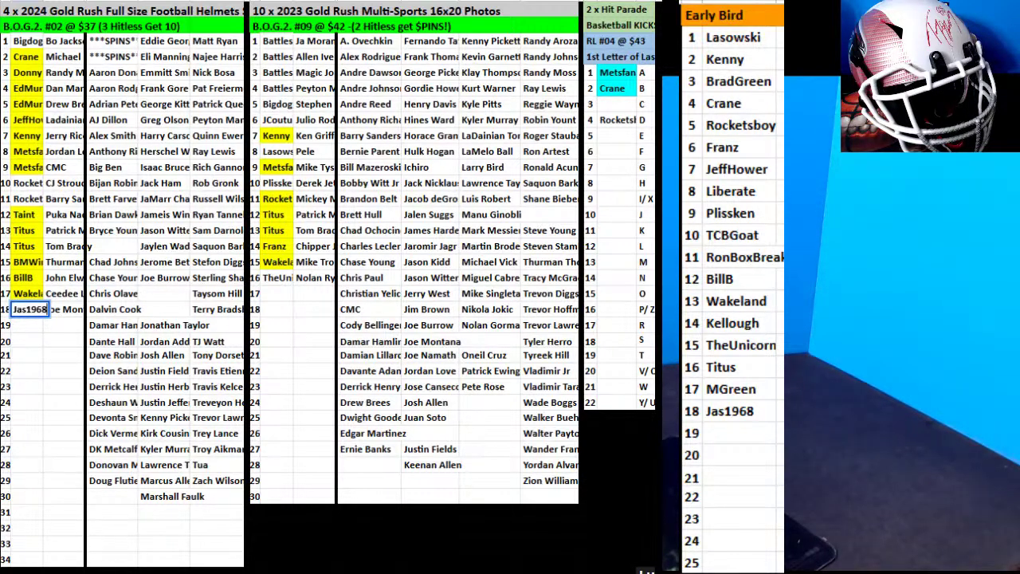
Sort the Joe Burrow card column and the column through Zach Wilson A to Z.
drag(166, 278, 156, 509)
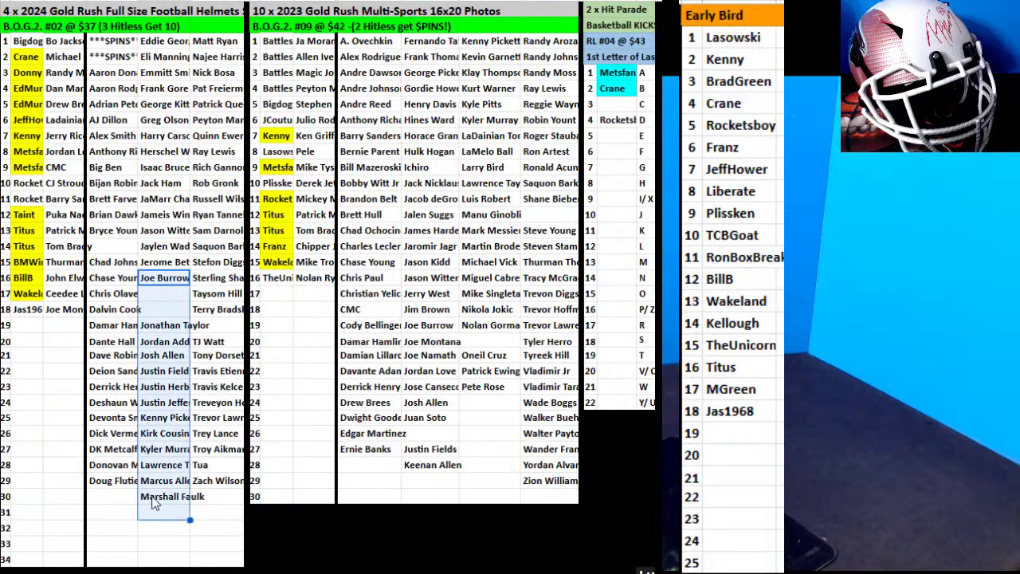
right_click(159, 358)
mouse_move(239, 567)
mouse_move(483, 534)
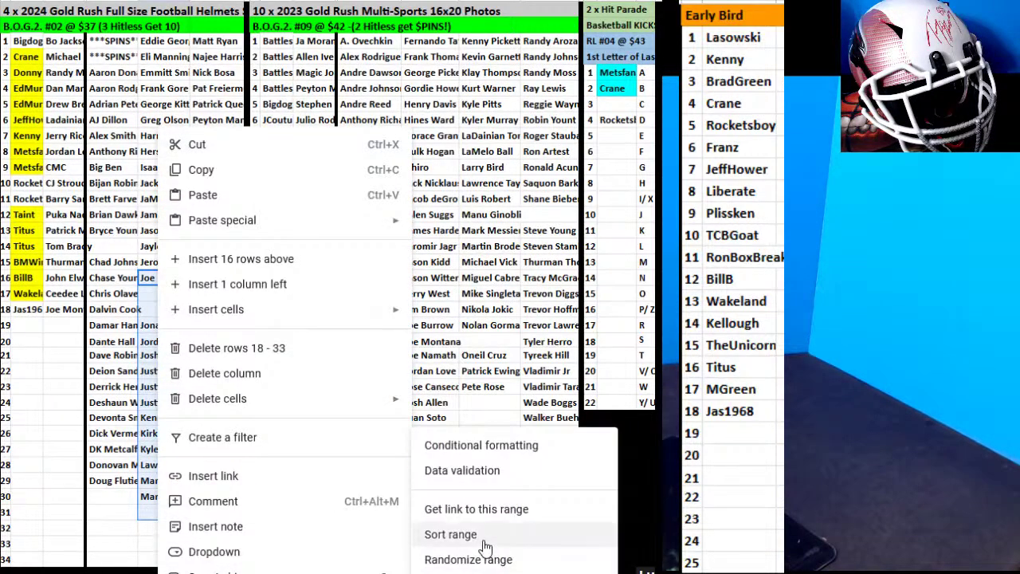
click(719, 516)
click(699, 514)
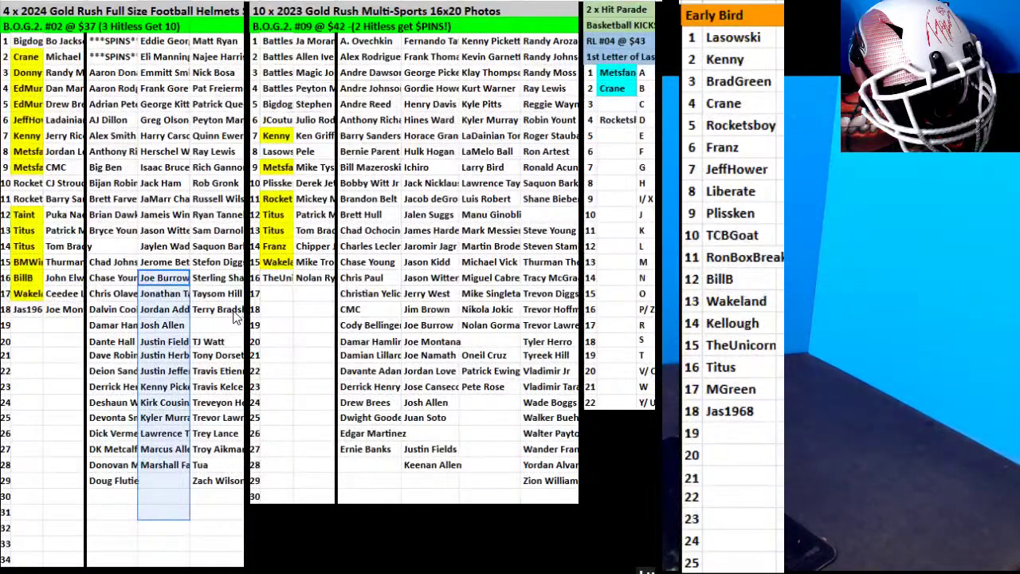
drag(217, 309, 215, 487)
right_click(214, 491)
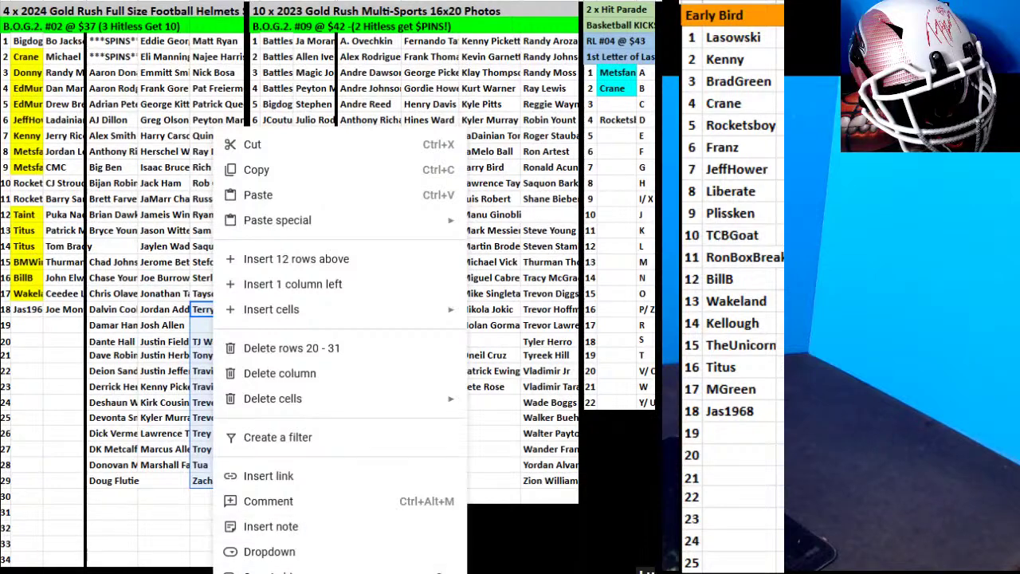
mouse_move(263, 567)
mouse_move(505, 534)
click(719, 516)
click(683, 512)
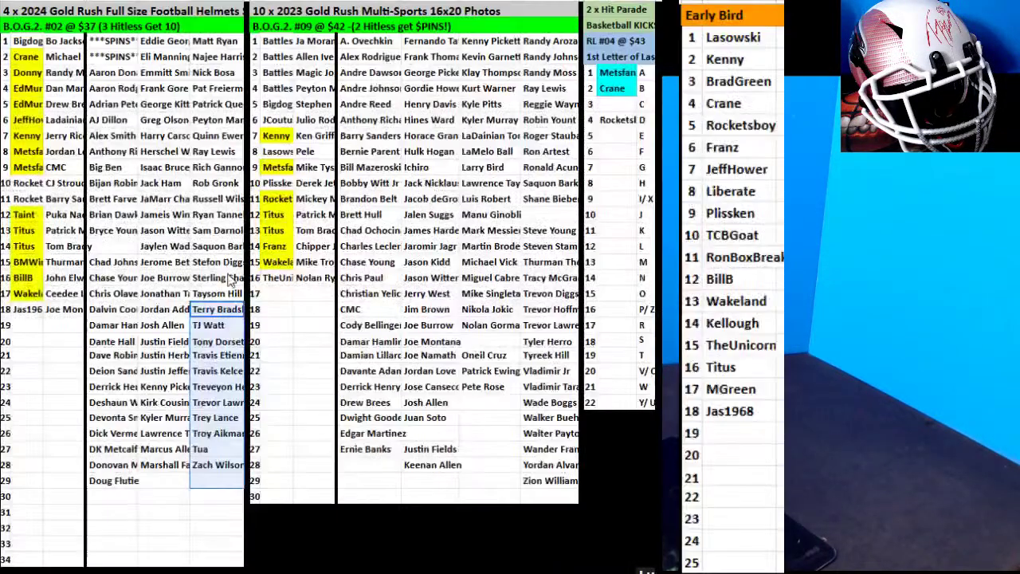
Sort the right-hand photo card column A to Z.
drag(546, 183, 554, 482)
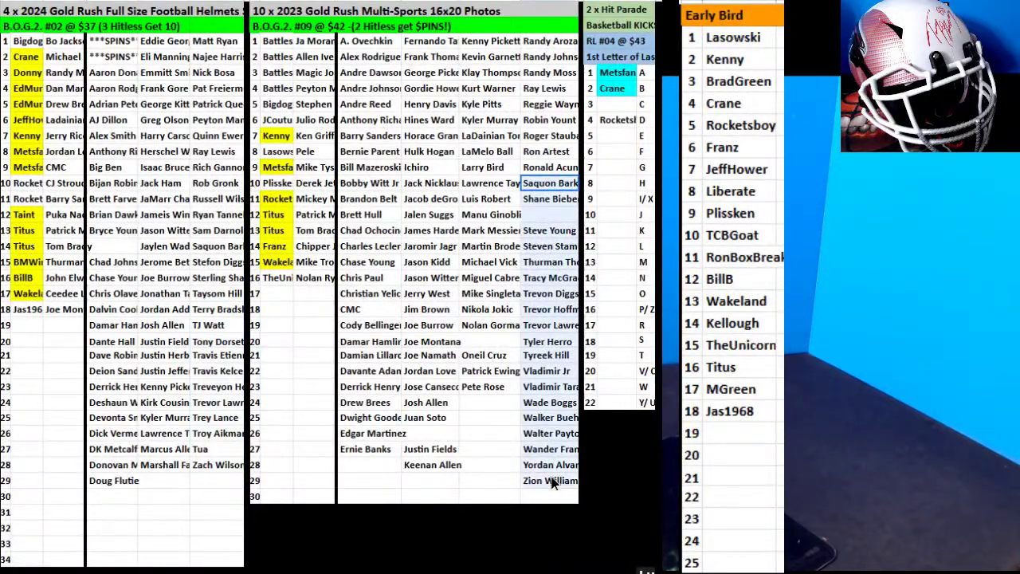
right_click(548, 355)
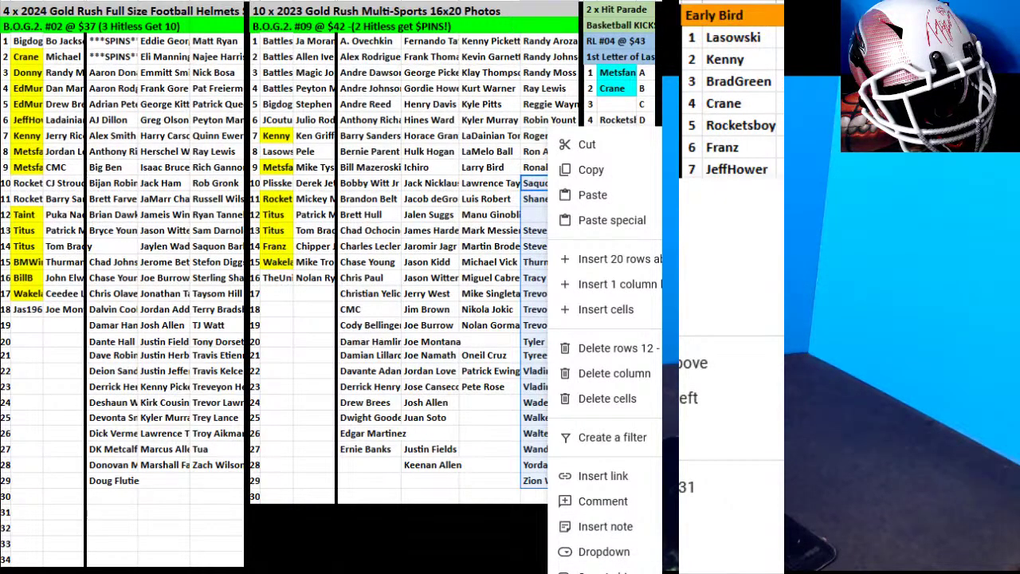
click(603, 570)
click(645, 368)
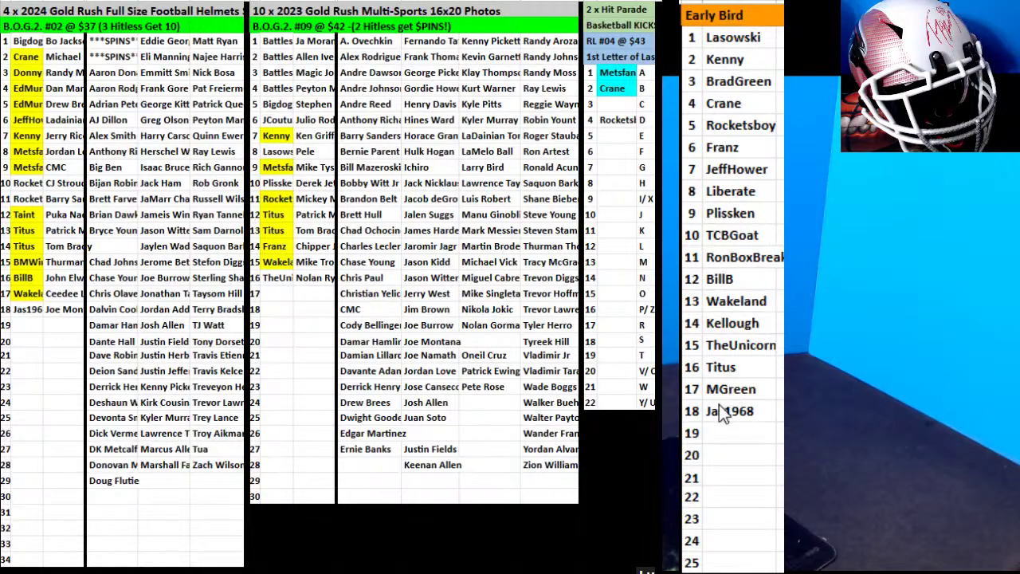
Enter BillyClubz in Early Bird row 19.
click(730, 441)
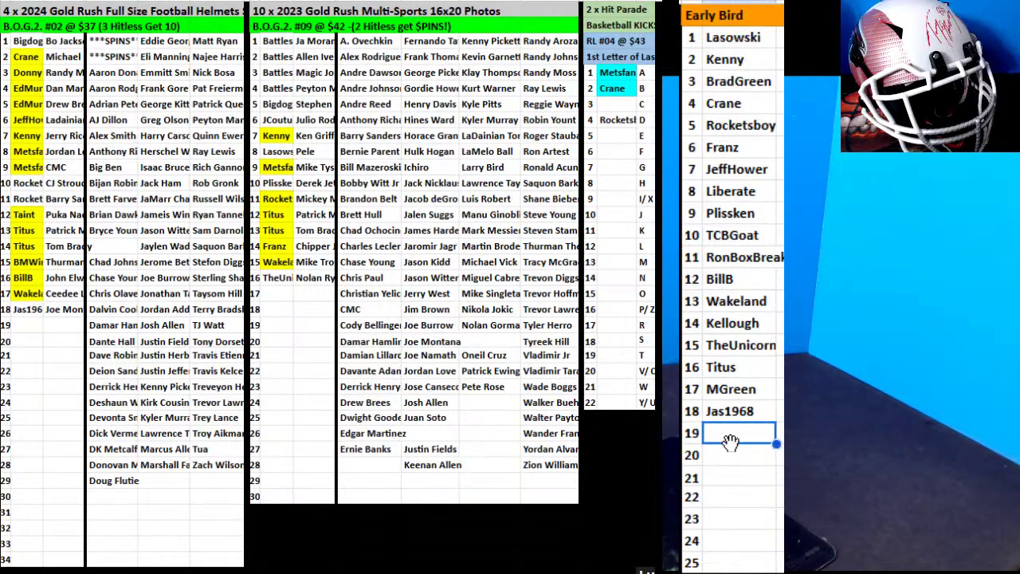
text(BillyClubz)
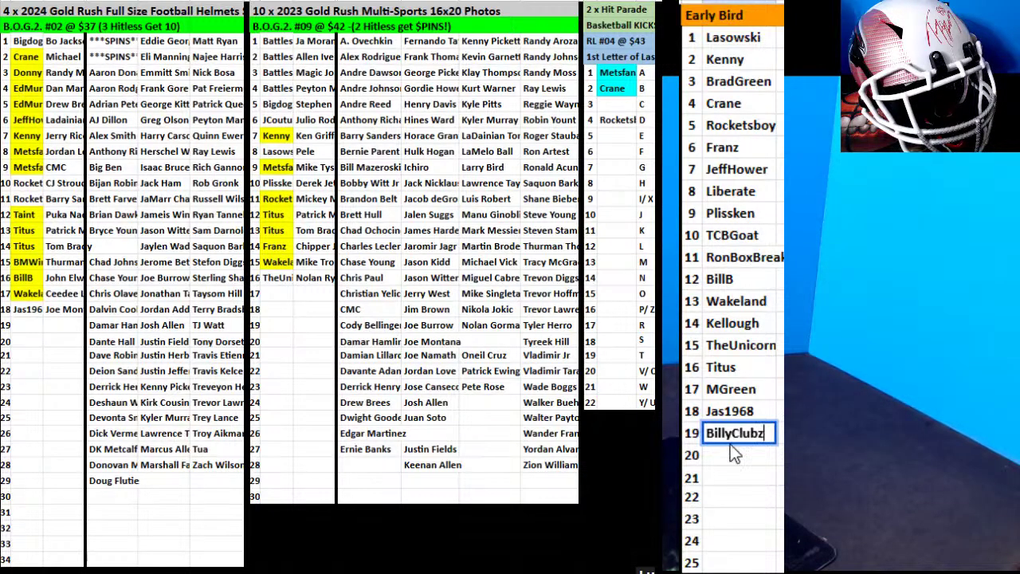
click(27, 309)
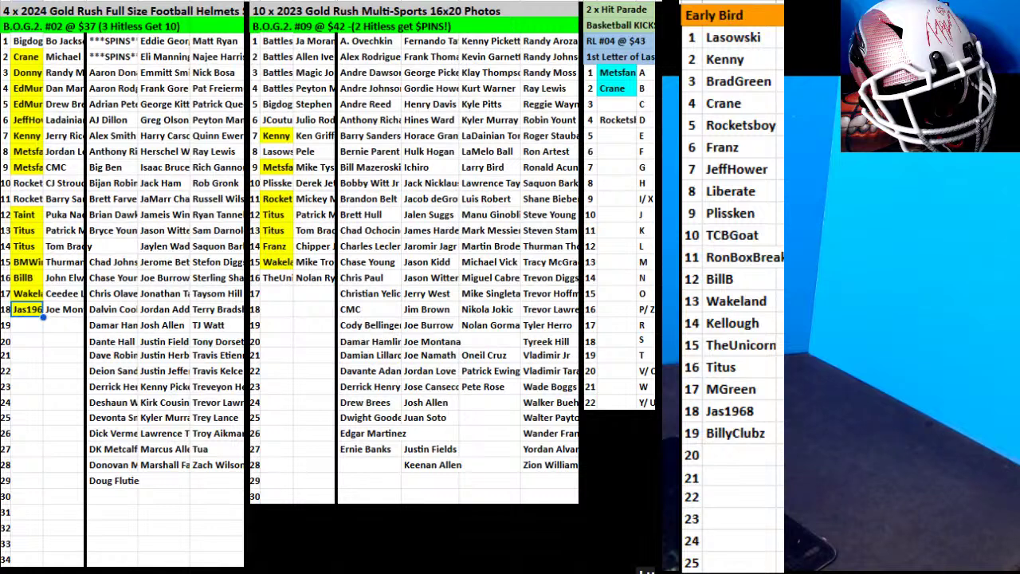
Type Metsfan into the Early Bird row 20 slot.
click(719, 461)
text(Metsfan)
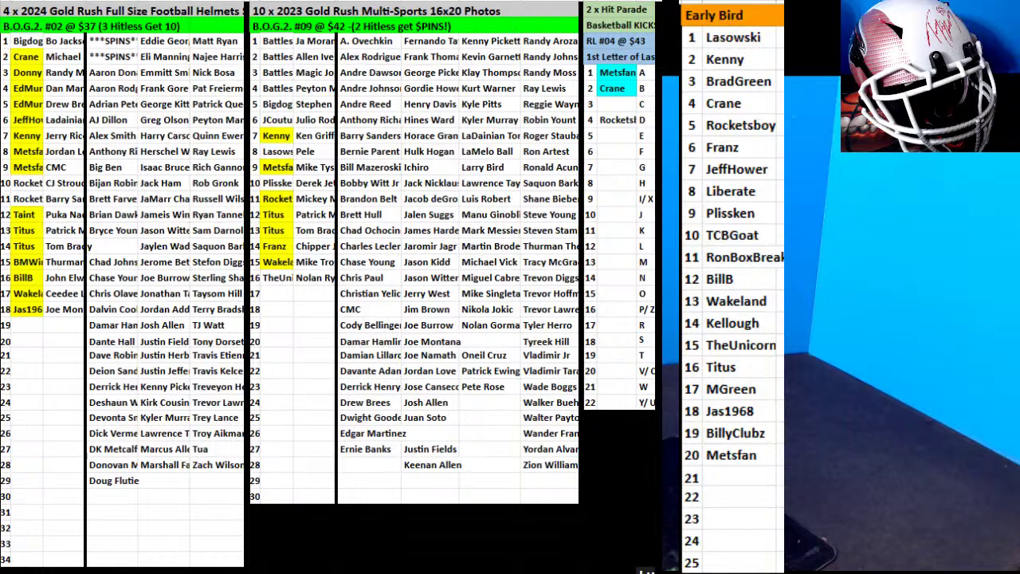
Copy Lasowski into helmet row 19 and move the Peyton card beside it.
click(274, 155)
key(ctrl+c)
click(30, 325)
key(ctrl+v)
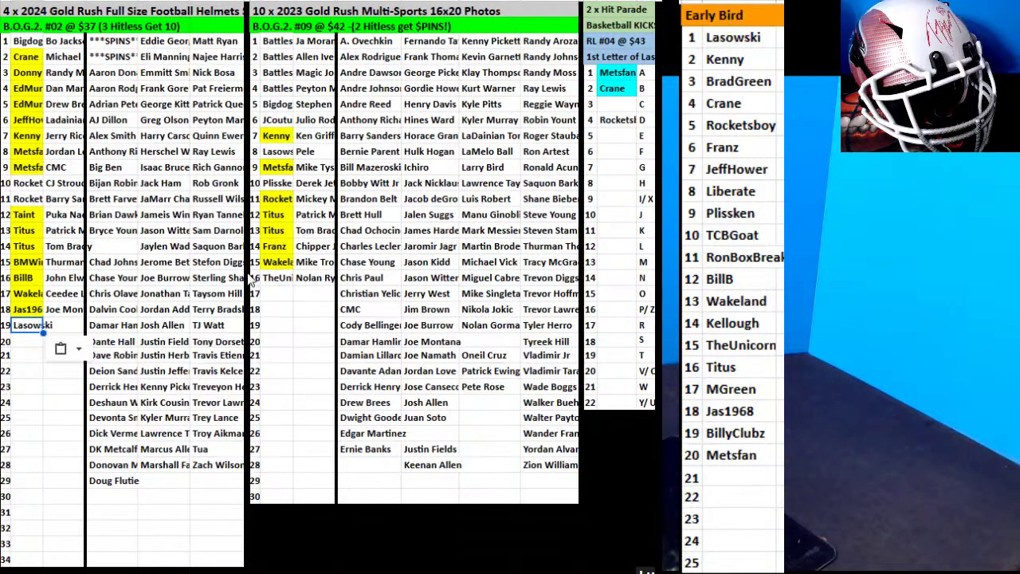
click(215, 121)
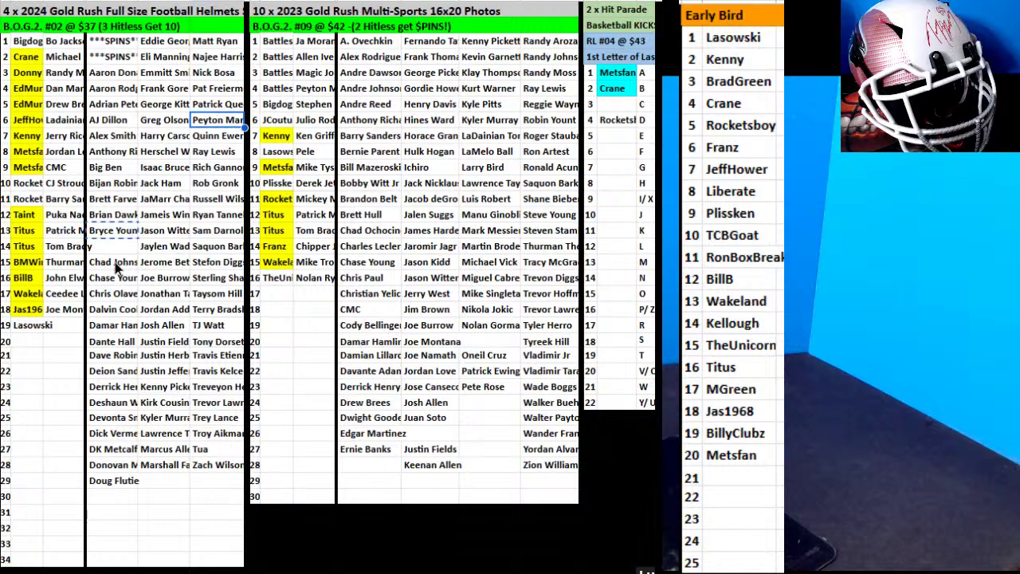
drag(77, 323, 78, 325)
click(172, 279)
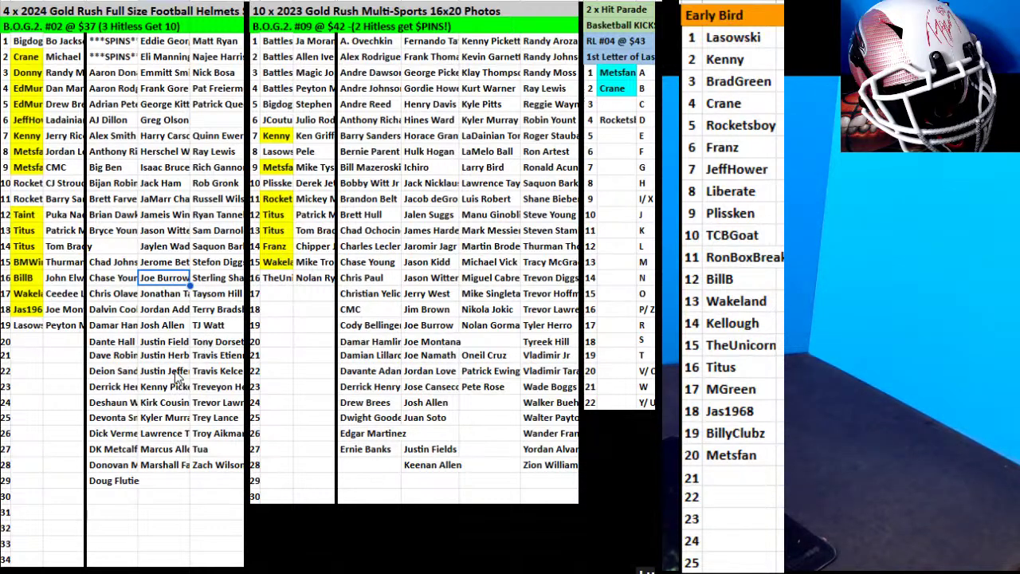
click(164, 310)
drag(164, 317, 44, 344)
click(36, 342)
text(TC)
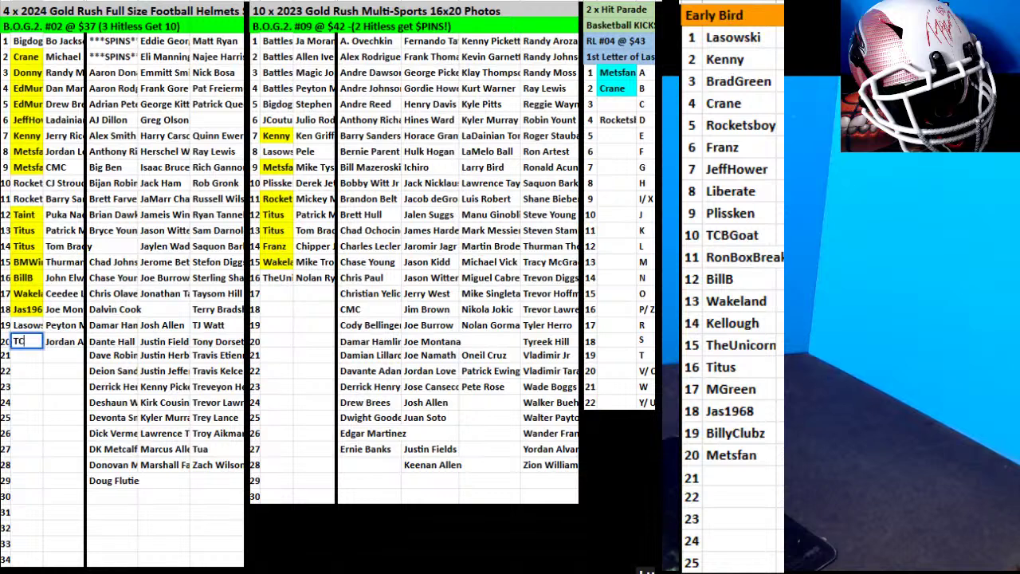
text(BGoat)
key(Return)
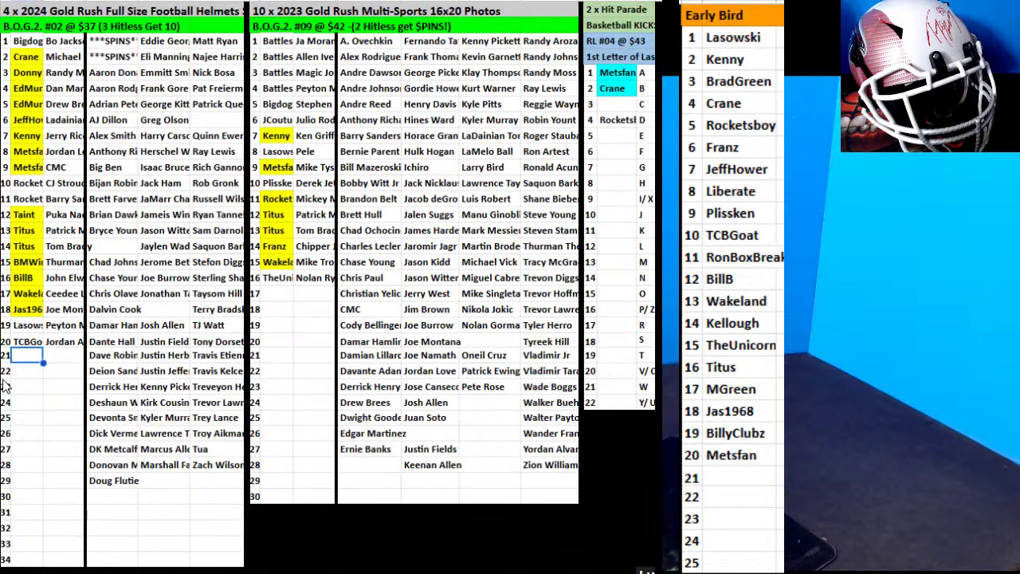
Sort two gapped photo card ranges A to Z, leaving Josh Allen through Keenan Allen in rows 24–27.
drag(481, 326, 477, 409)
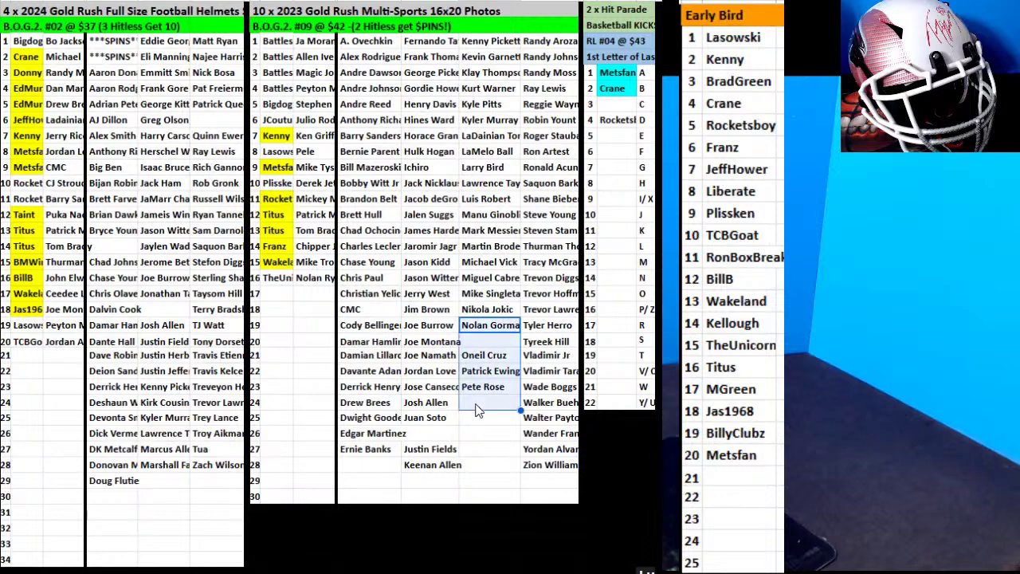
right_click(475, 409)
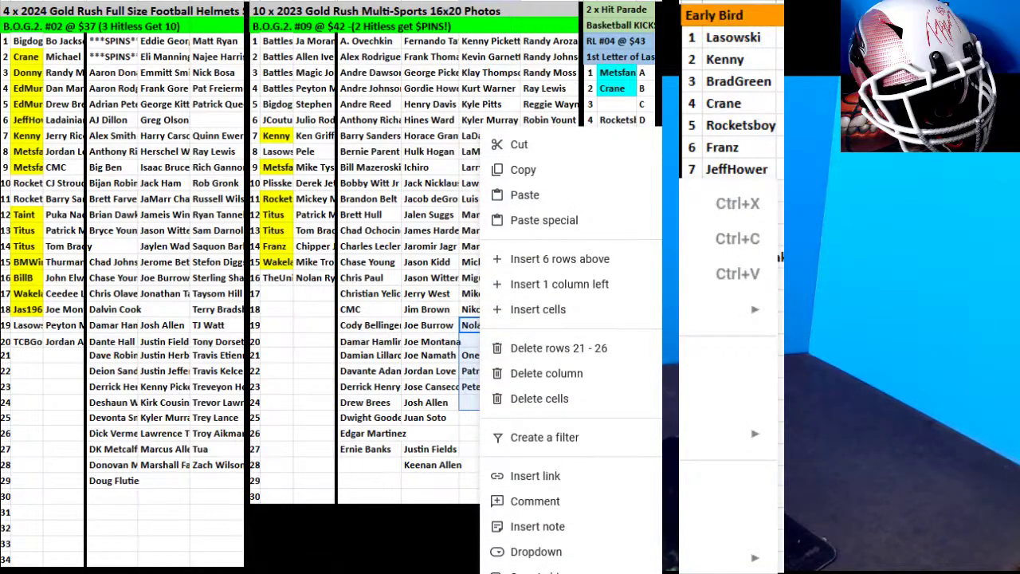
click(711, 526)
click(712, 526)
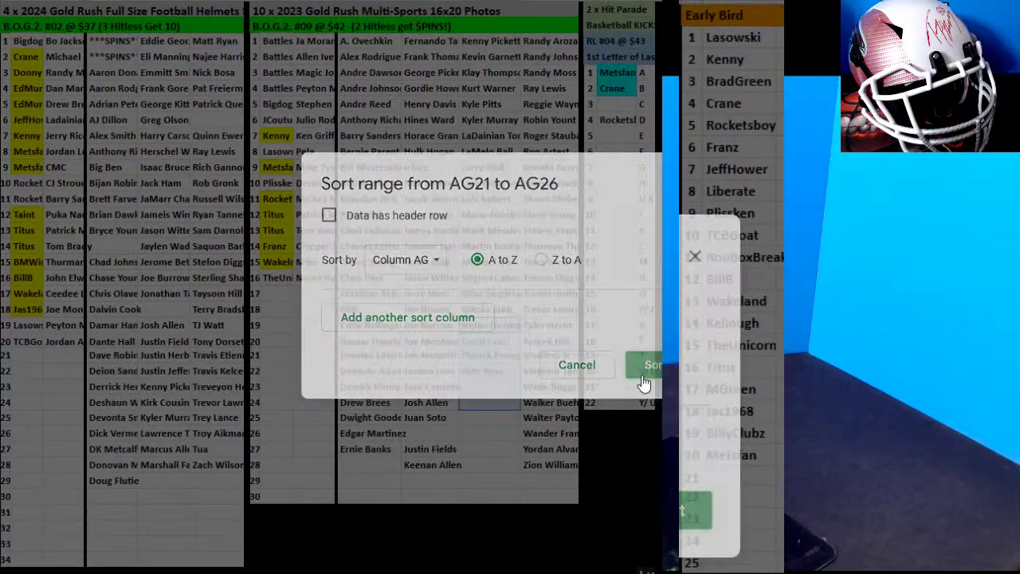
drag(419, 462, 420, 403)
right_click(420, 414)
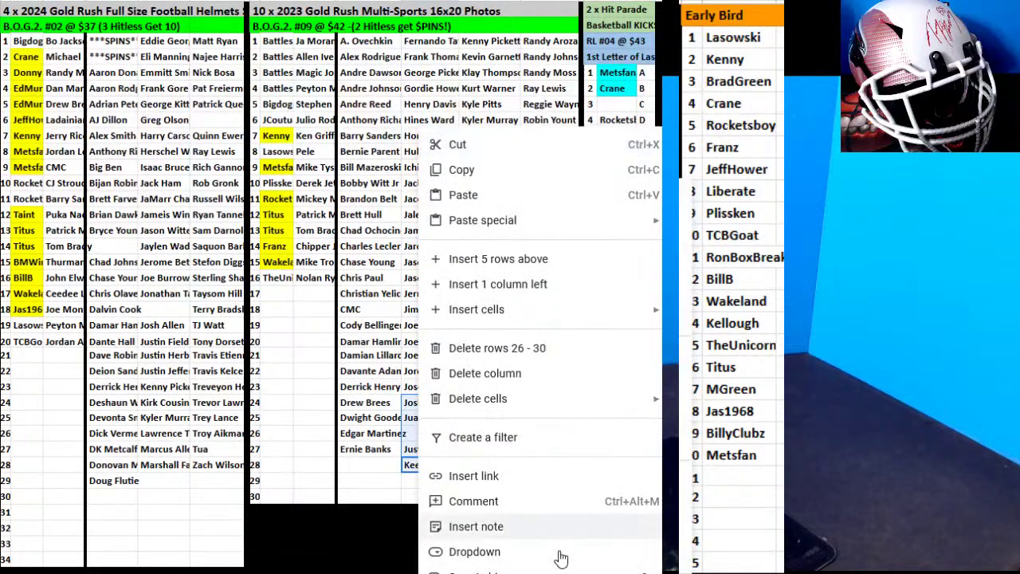
click(701, 527)
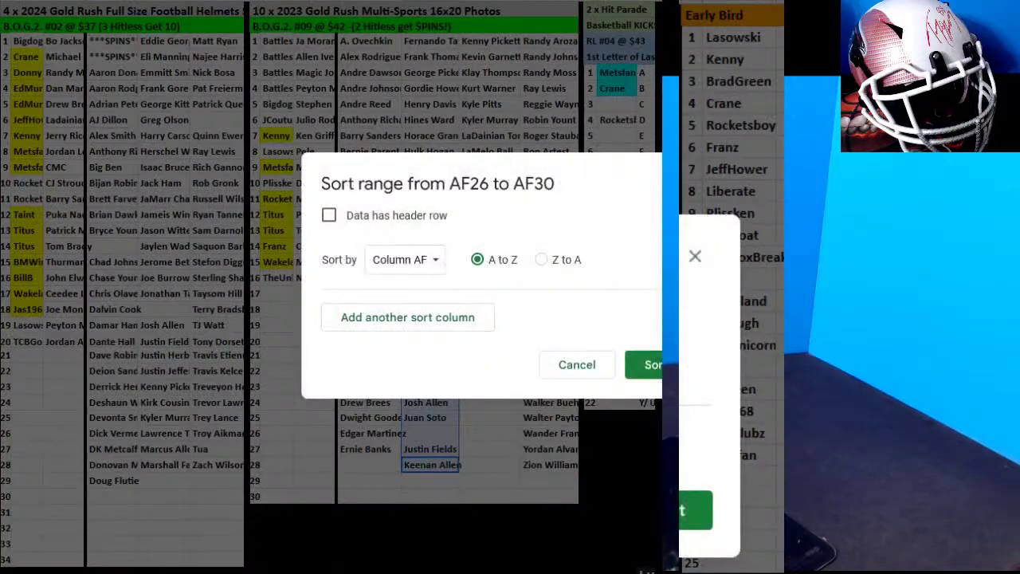
click(699, 516)
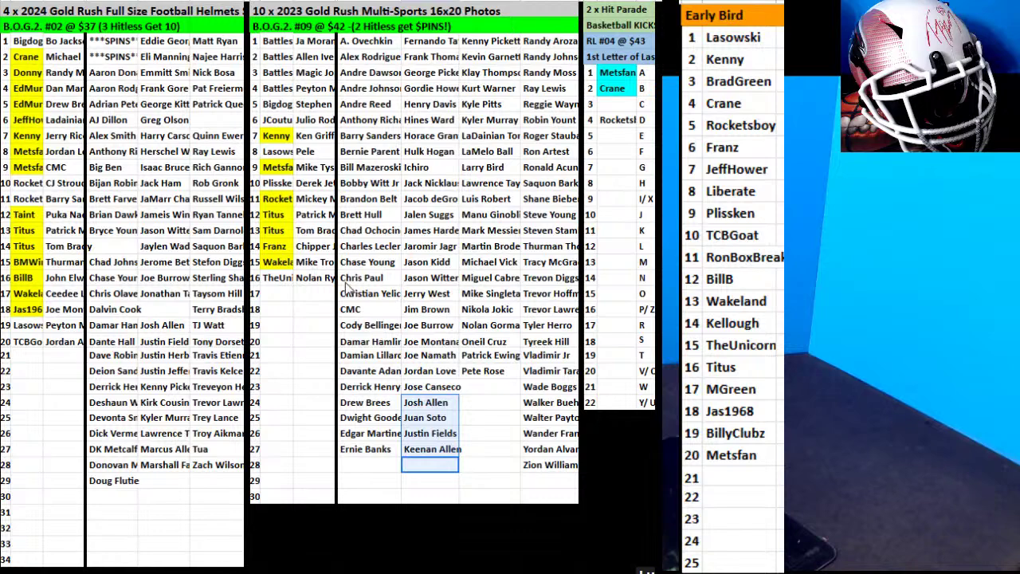
Fill Lasowski's row-19 buyer cell in the helmet sheet yellow.
click(32, 326)
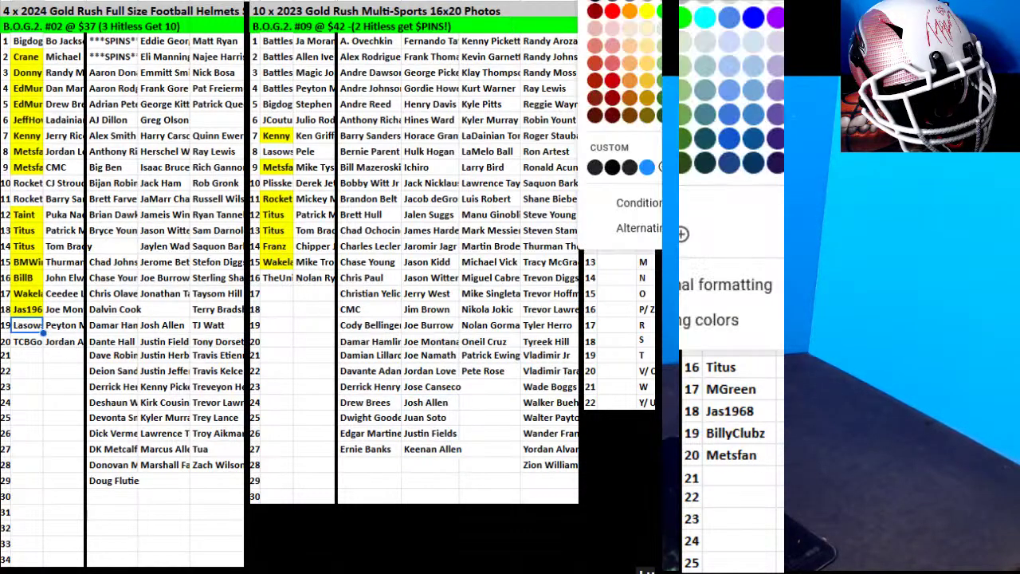
click(550, 48)
click(277, 151)
click(550, 48)
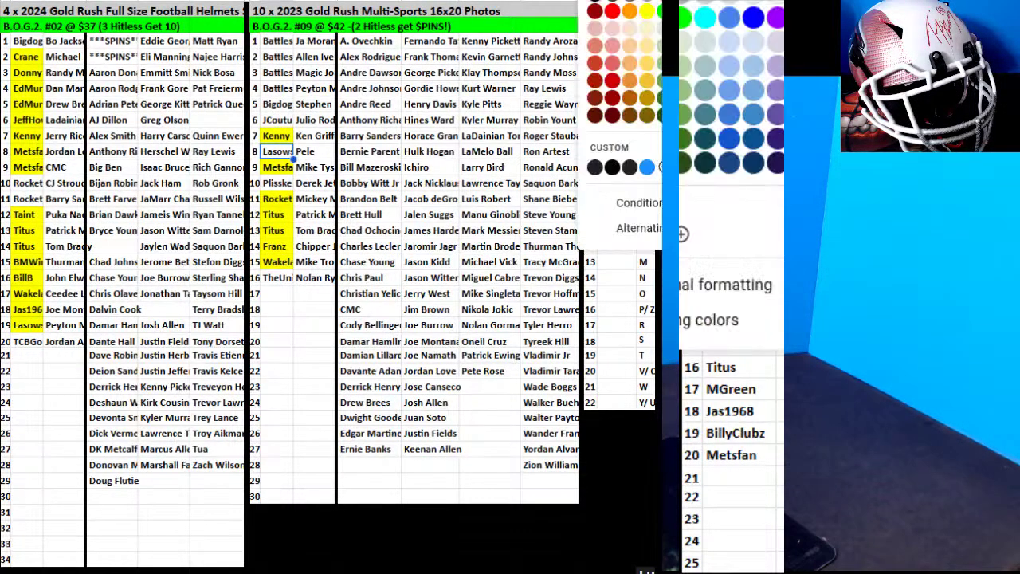
click(687, 16)
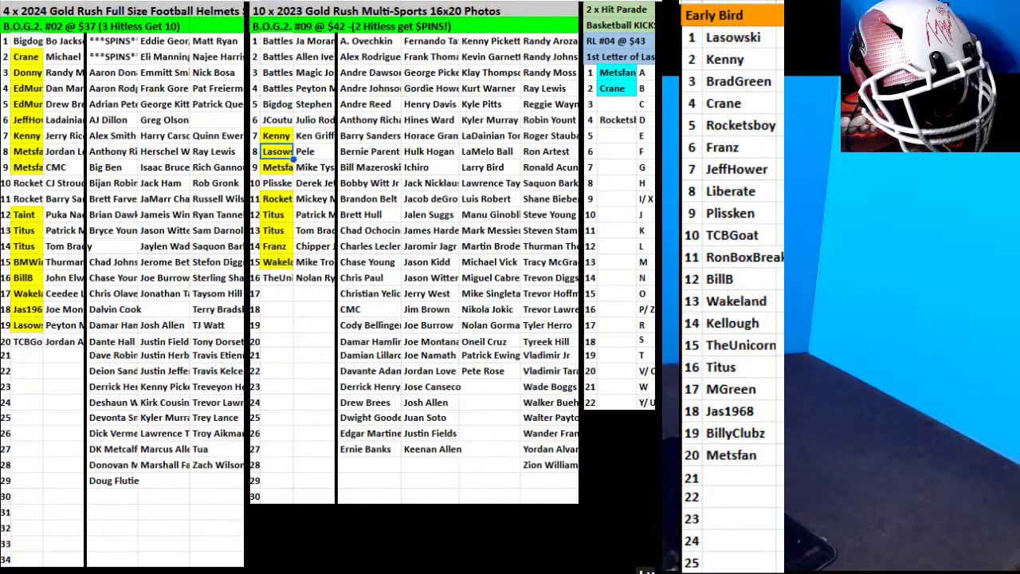
click(168, 368)
drag(168, 368, 42, 359)
text(Metsfan)
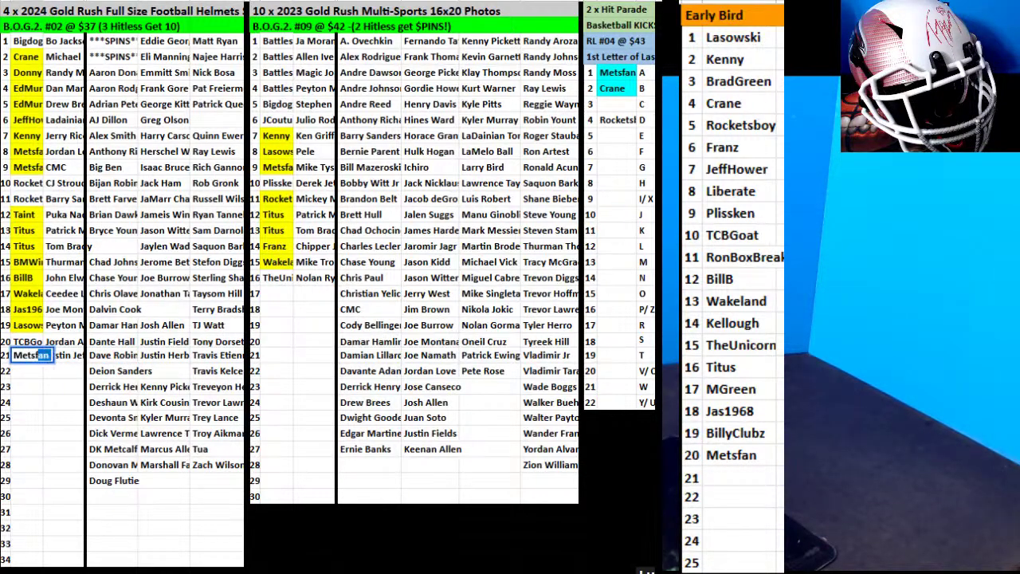
click(406, 295)
key(ctrl+v)
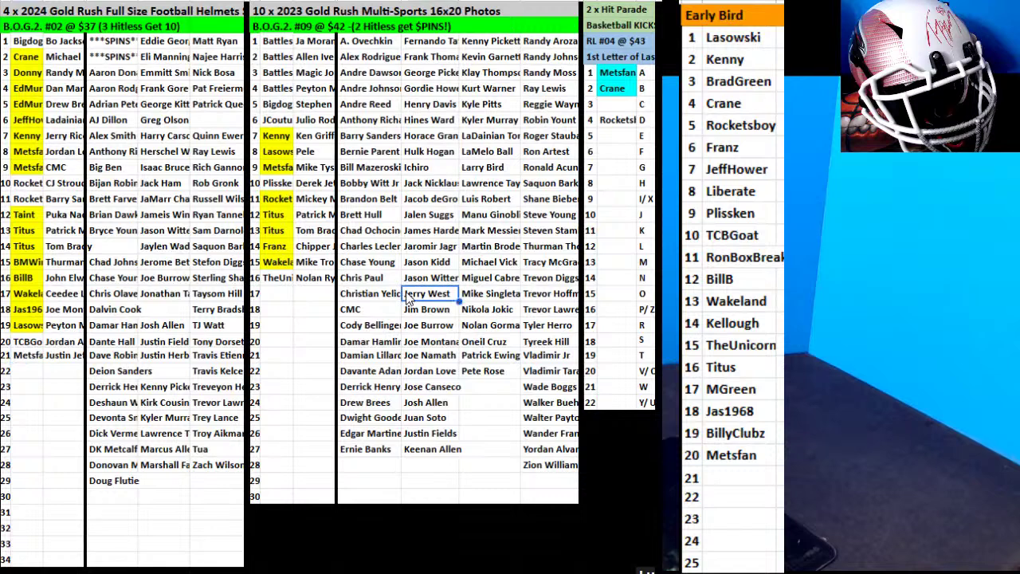
click(45, 377)
text(BillyB)
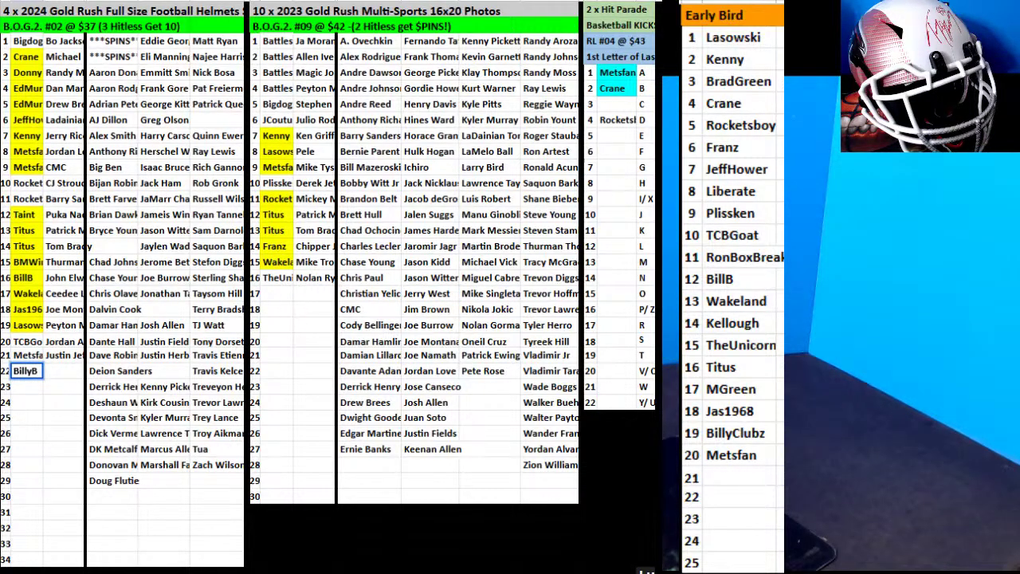
key(BackSpace)
text(Clubz)
click(164, 263)
drag(165, 255, 72, 373)
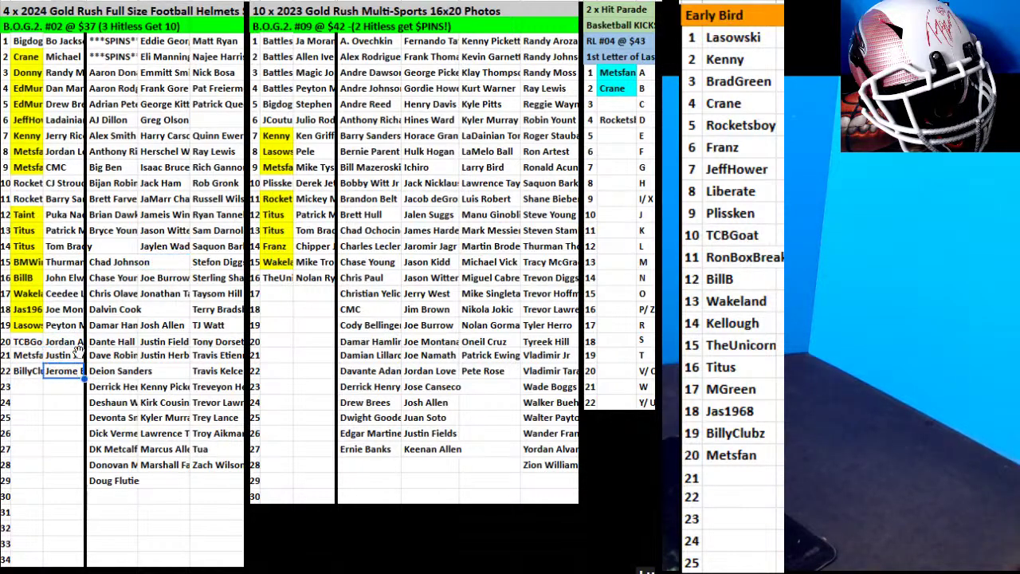
drag(164, 121, 159, 438)
right_click(169, 437)
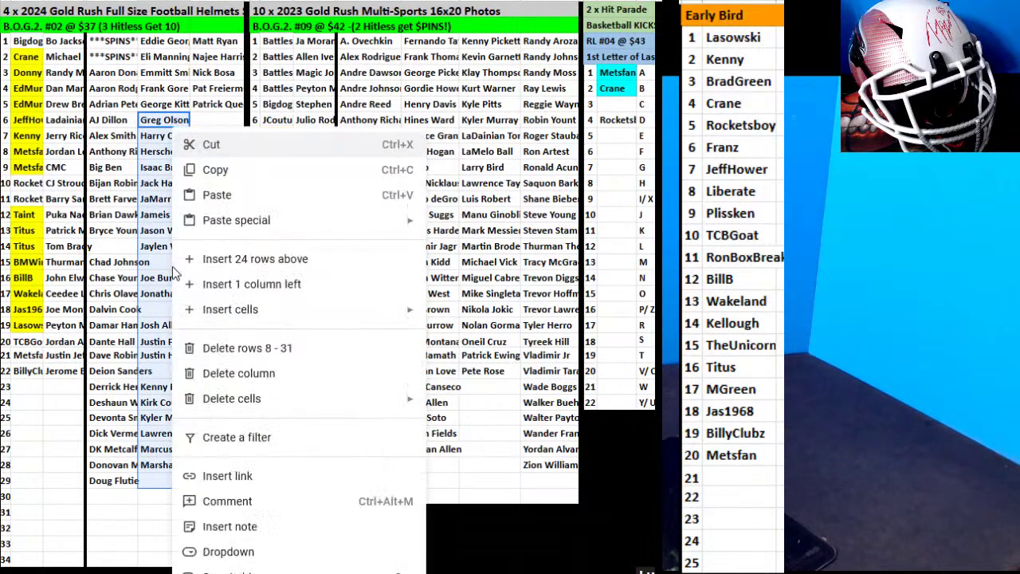
mouse_move(358, 551)
click(470, 533)
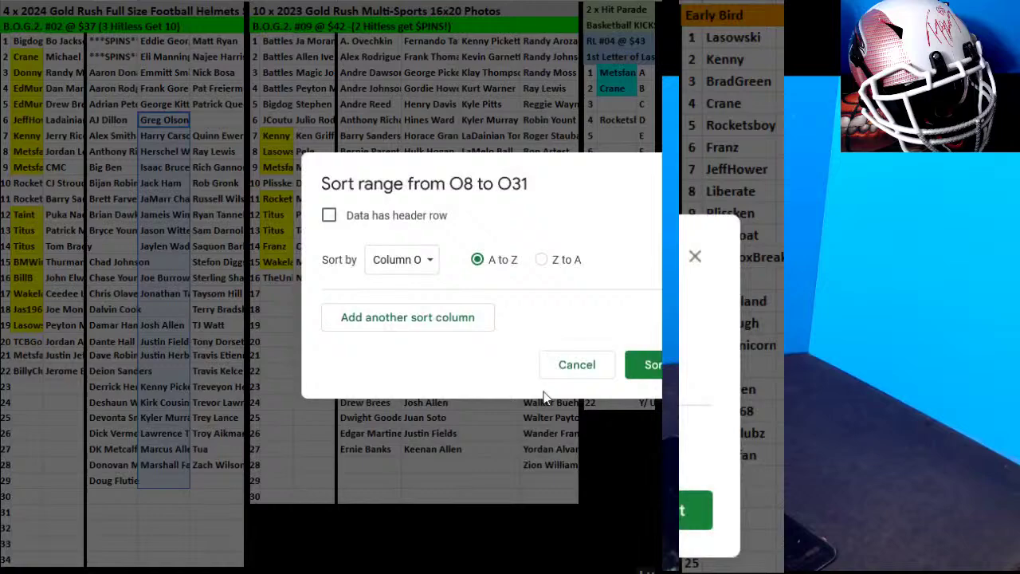
click(690, 521)
Sort the Bryce Young card list and the last card column A to Z.
drag(218, 88, 229, 478)
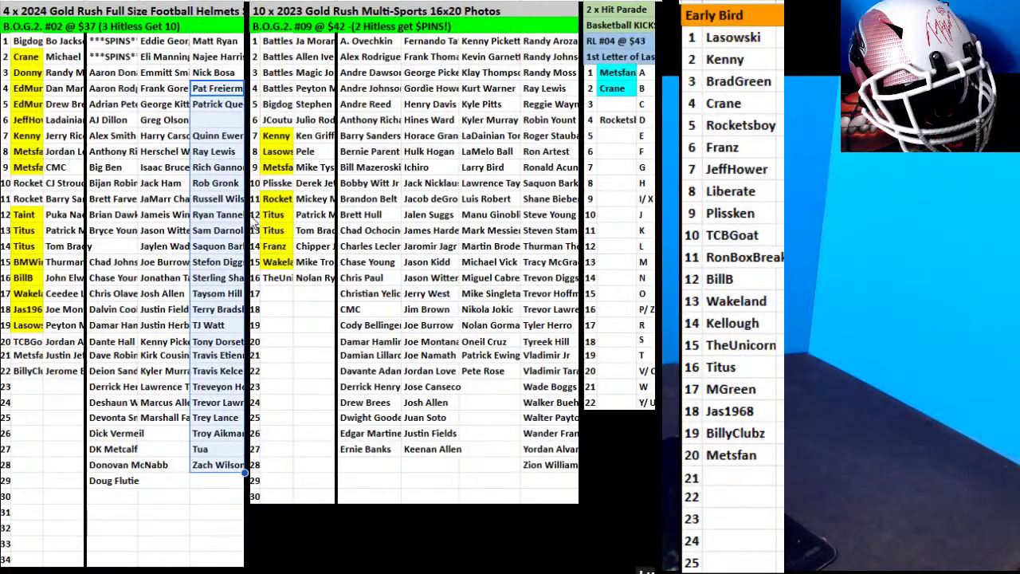
drag(119, 231, 124, 498)
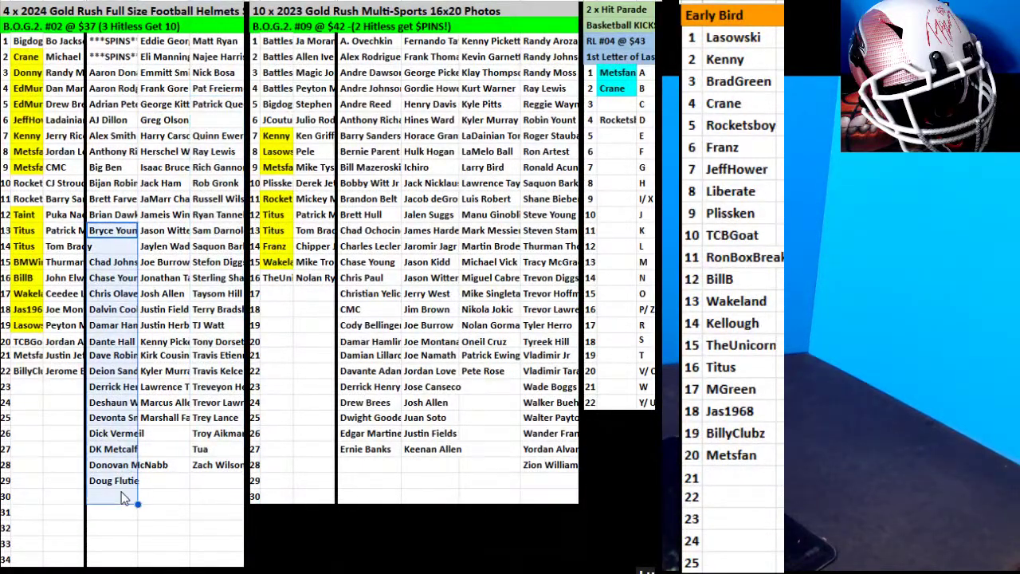
right_click(124, 307)
mouse_move(350, 568)
click(441, 532)
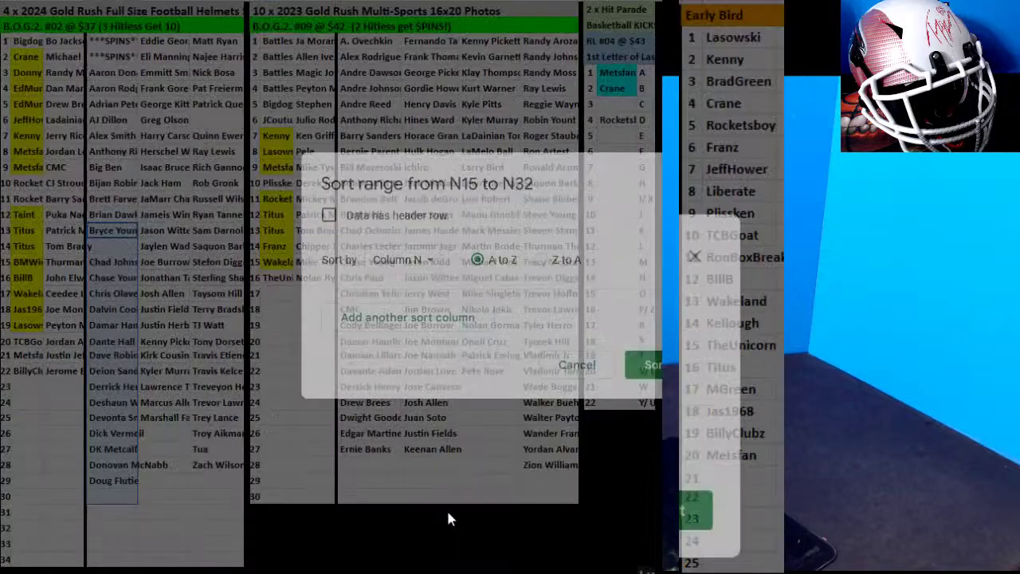
click(642, 376)
drag(227, 473, 215, 107)
right_click(216, 117)
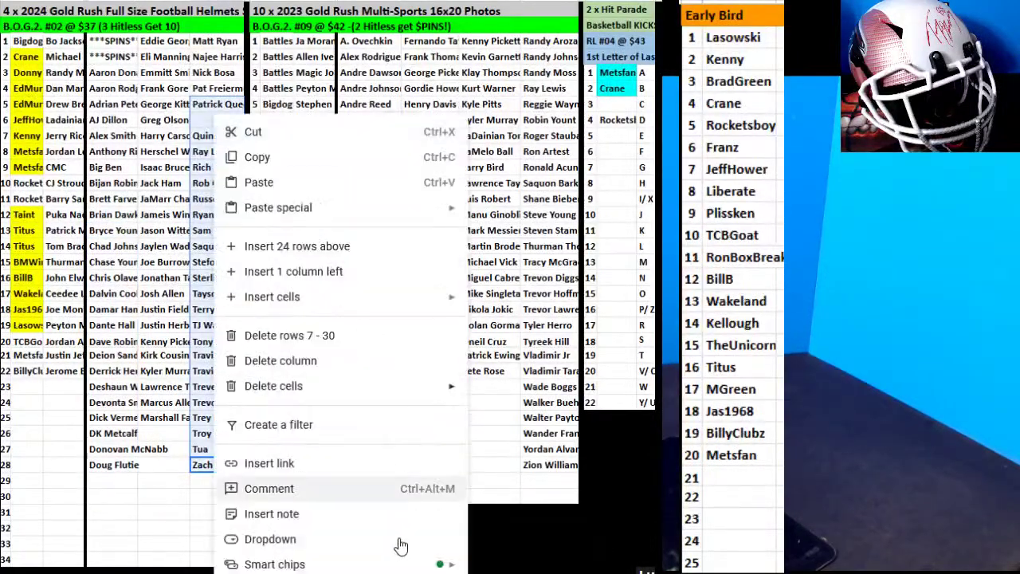
mouse_move(351, 569)
click(510, 522)
click(646, 364)
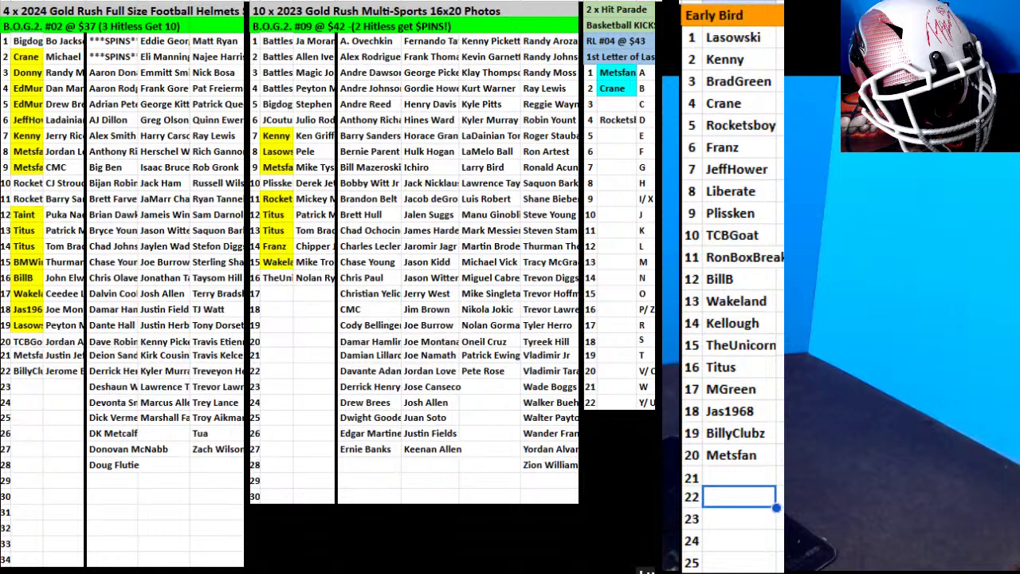
click(32, 355)
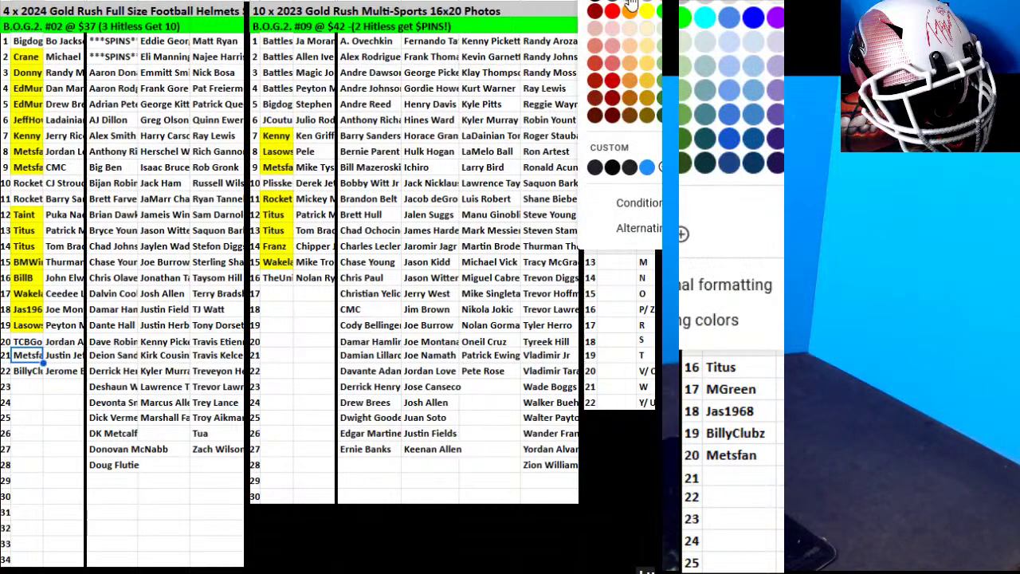
click(35, 45)
drag(35, 45, 70, 368)
right_click(69, 248)
mouse_move(143, 567)
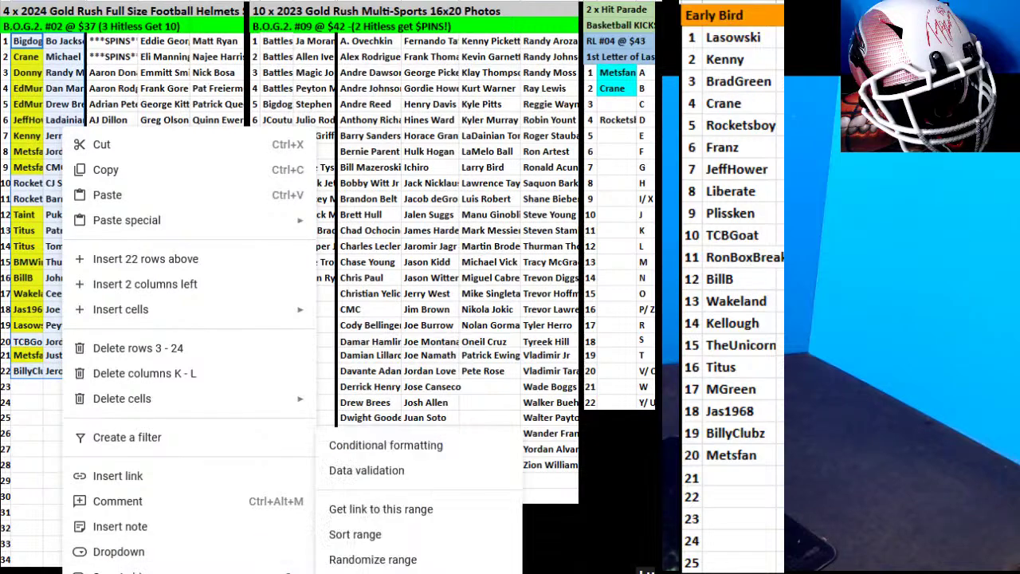
click(372, 538)
click(641, 369)
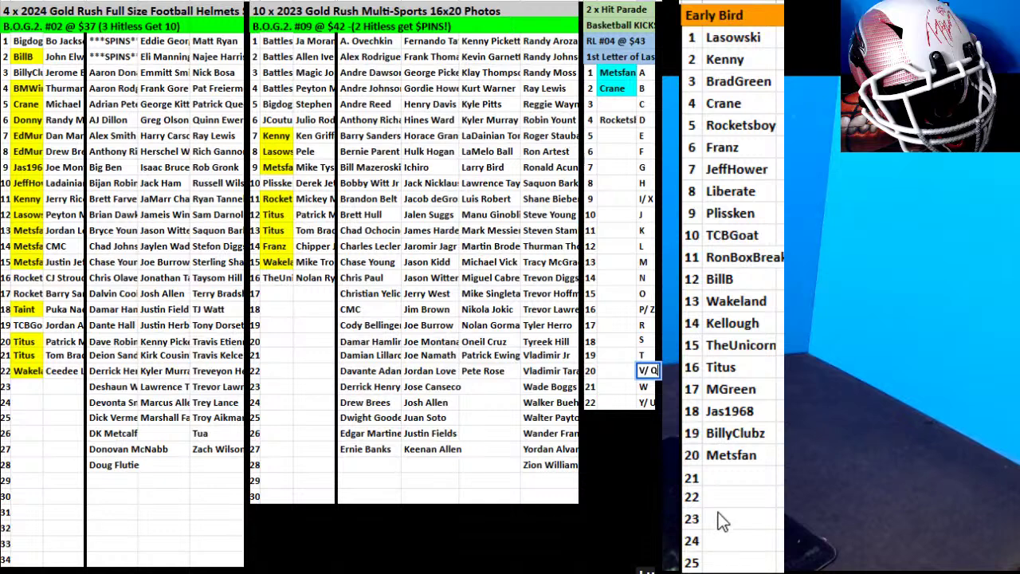
click(731, 477)
text(Dawgfathr)
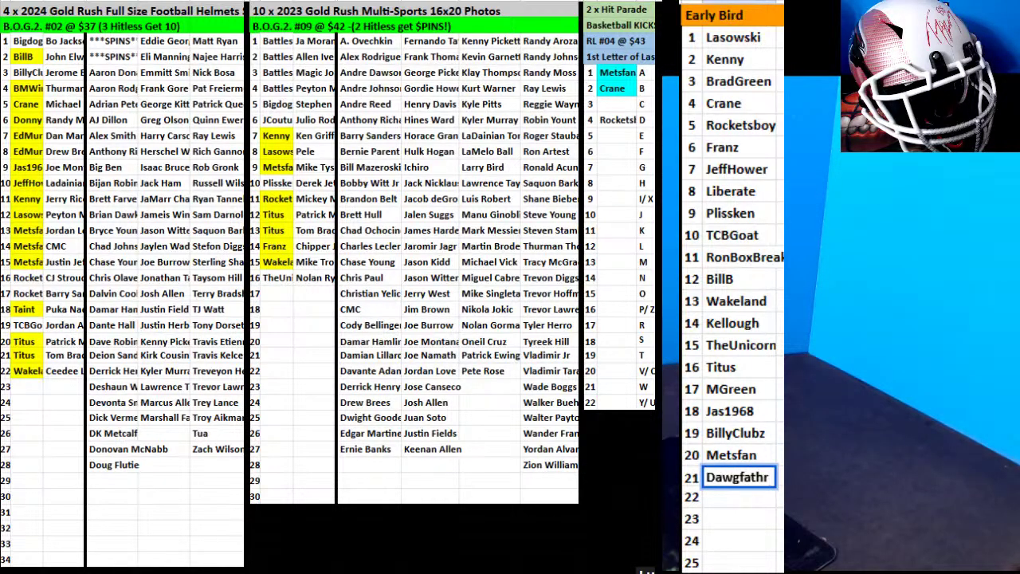
key(BackSpace)
text(er)
click(732, 499)
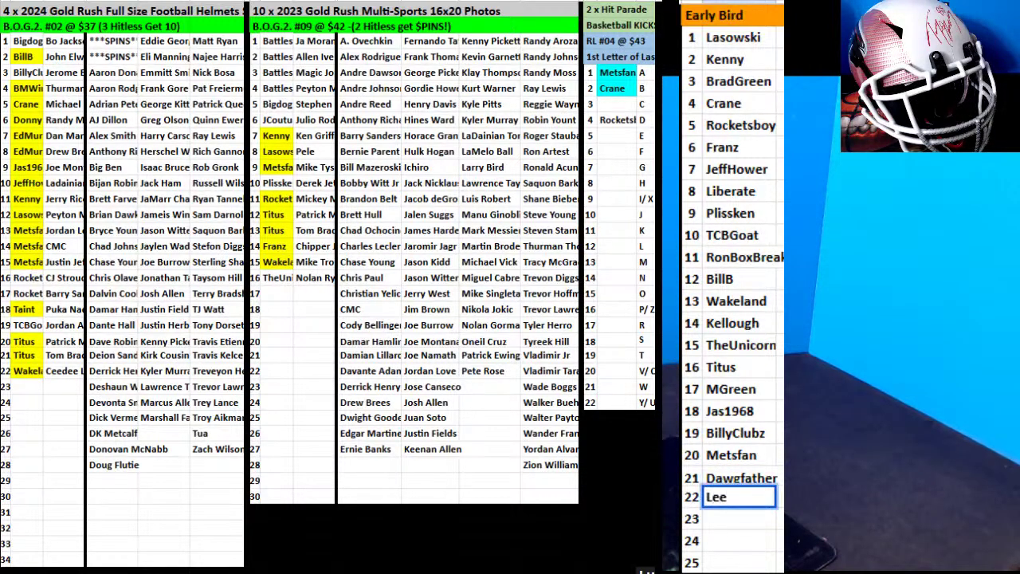
click(723, 519)
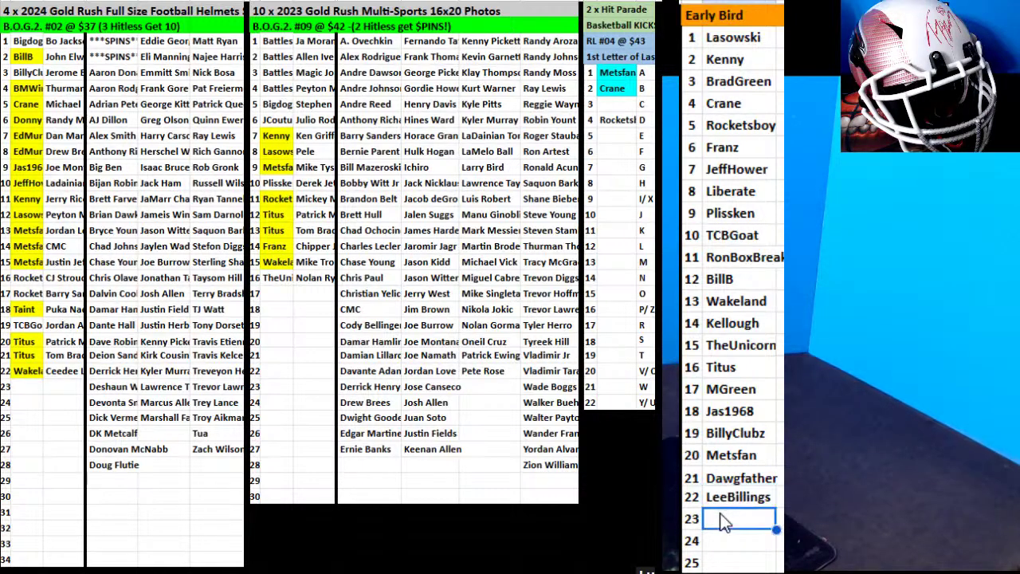
Type Metzler into Early Bird row 23.
text(Metzler)
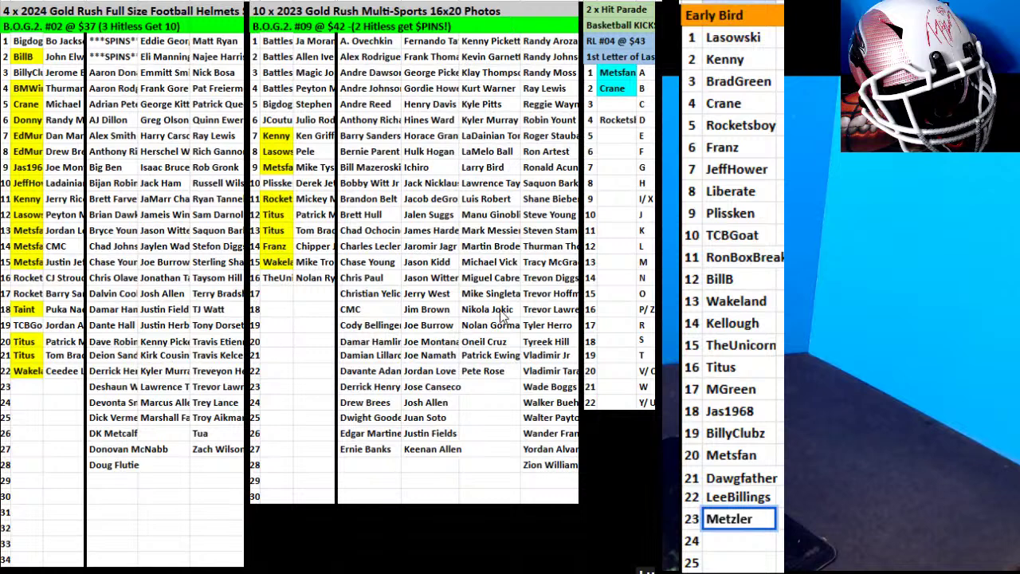
click(629, 311)
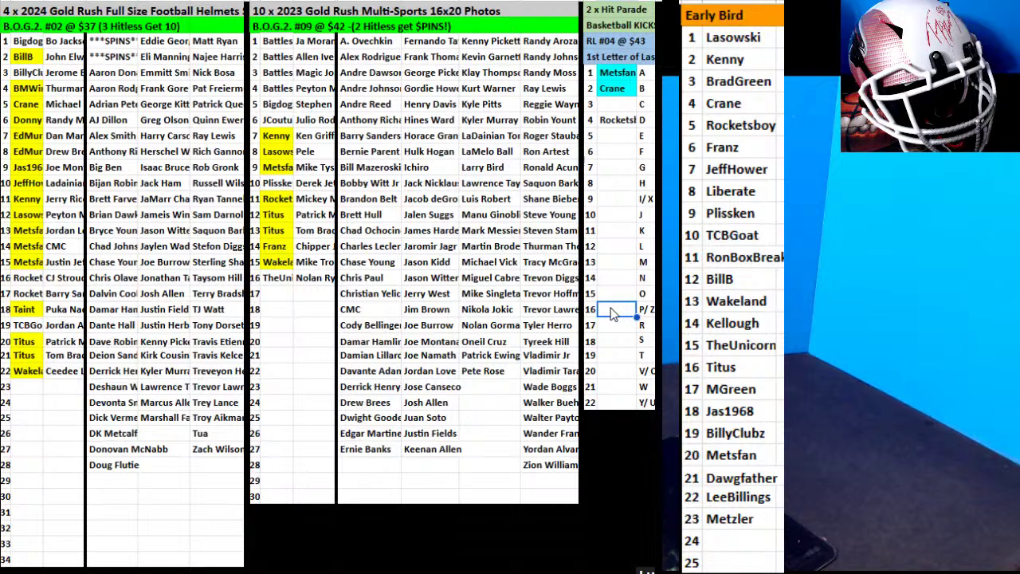
text(MGreen)
Enter a buyer in Photos row 17 with the Nikola Jokic card beside it, and another in Early Bird 24.
click(272, 293)
text(Dawgfather)
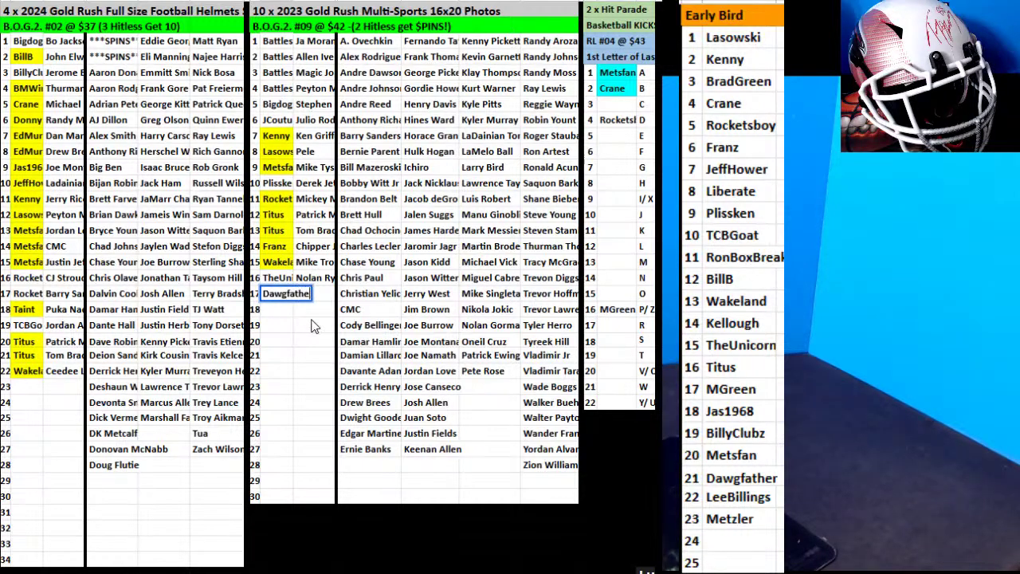
click(493, 313)
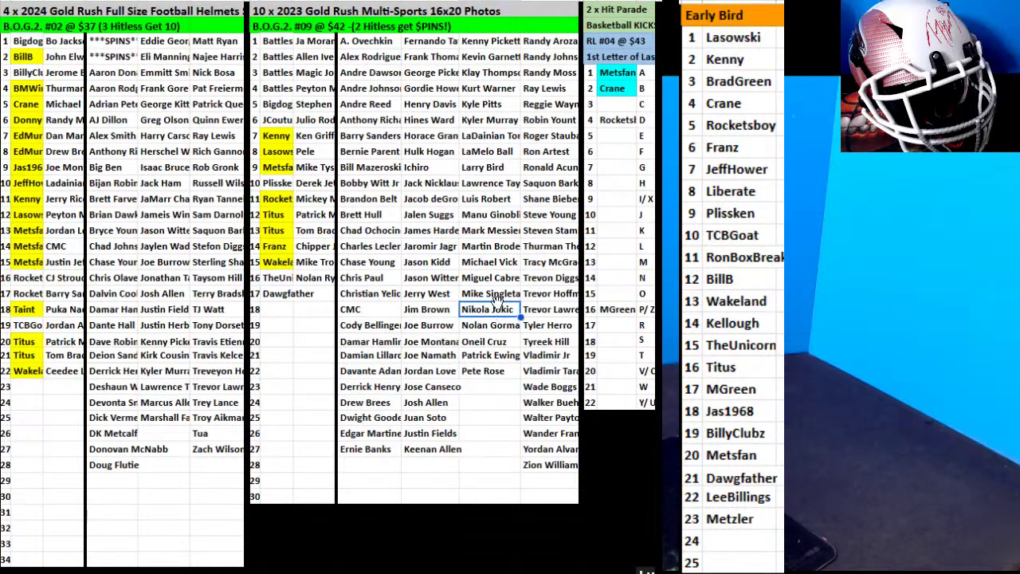
drag(494, 303, 319, 295)
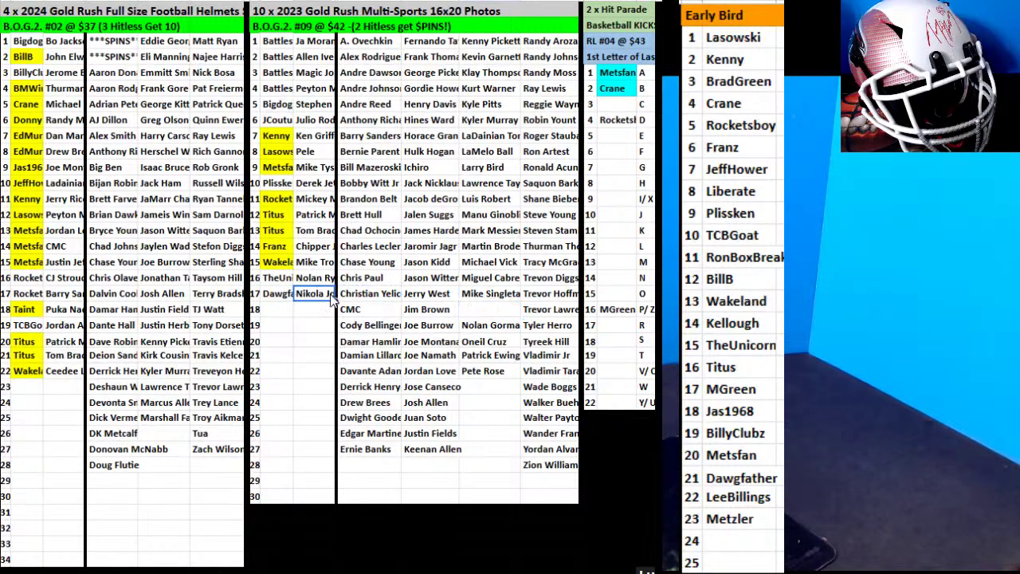
click(727, 542)
text(Heustis)
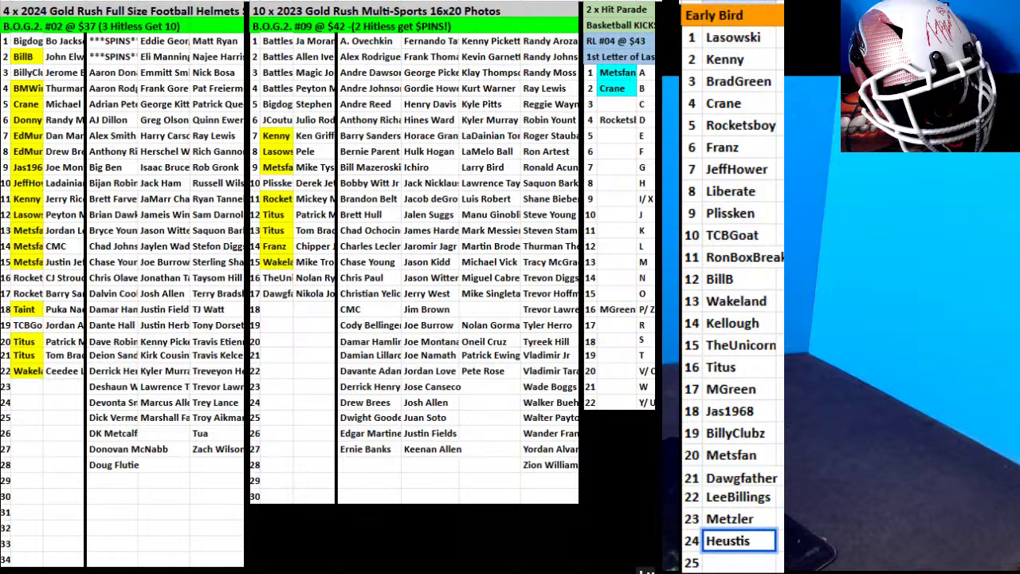
Fill the Photos row 17 buyer cell yellow and move the Emmitt card to Football Helmets row 23.
click(281, 295)
click(683, 32)
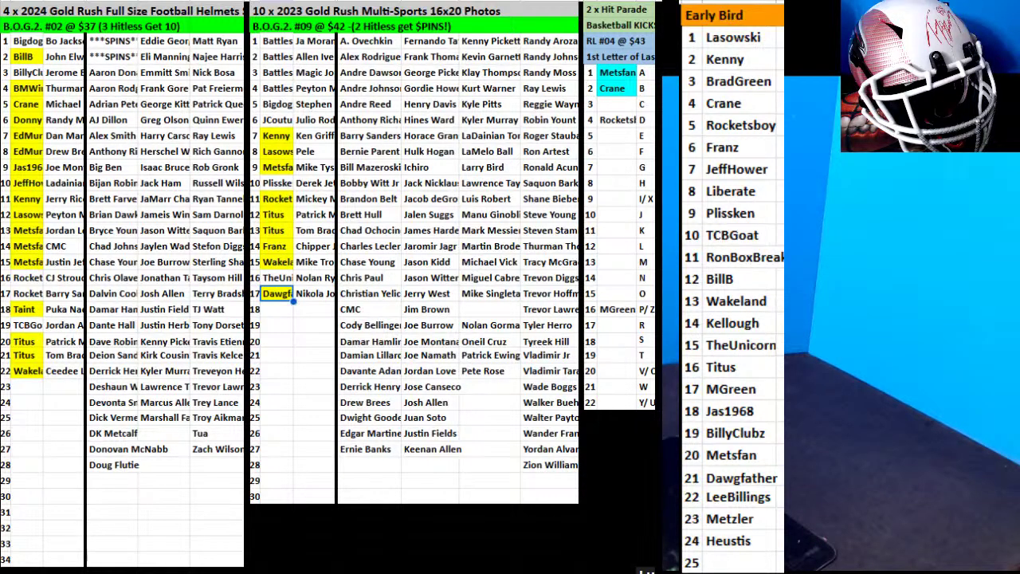
click(182, 73)
drag(182, 73, 63, 387)
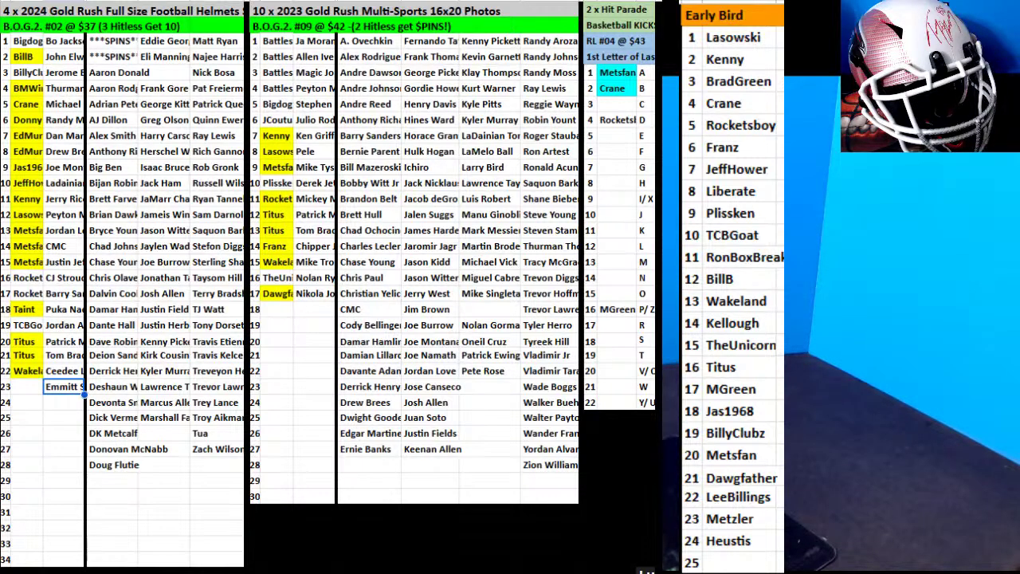
Enter the helmets row 23 buyer, then move the Damar card to row 24 and enter its buyer.
click(20, 387)
text(MGreen)
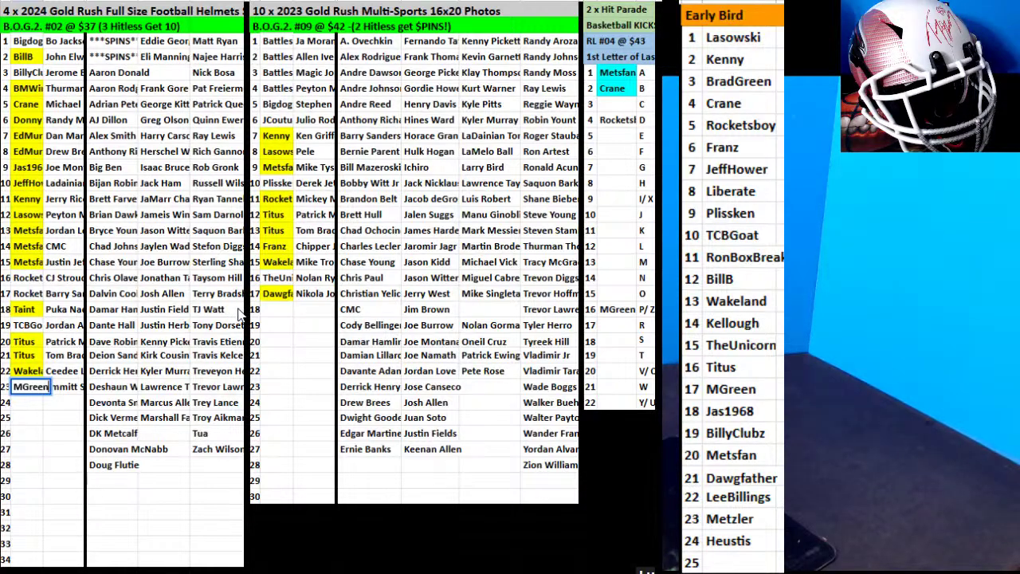
click(116, 310)
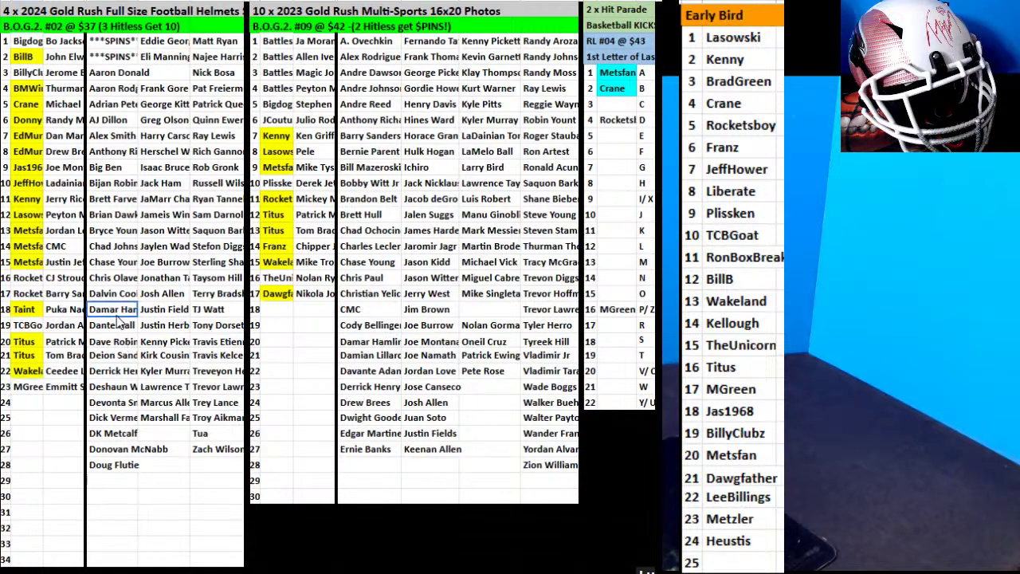
drag(117, 301, 55, 407)
click(22, 408)
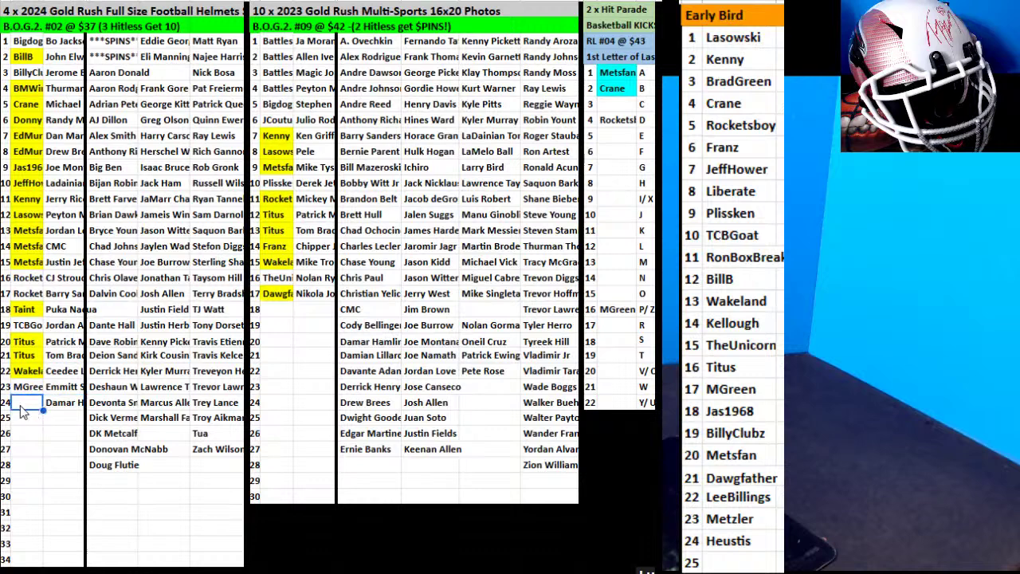
text(Metzler)
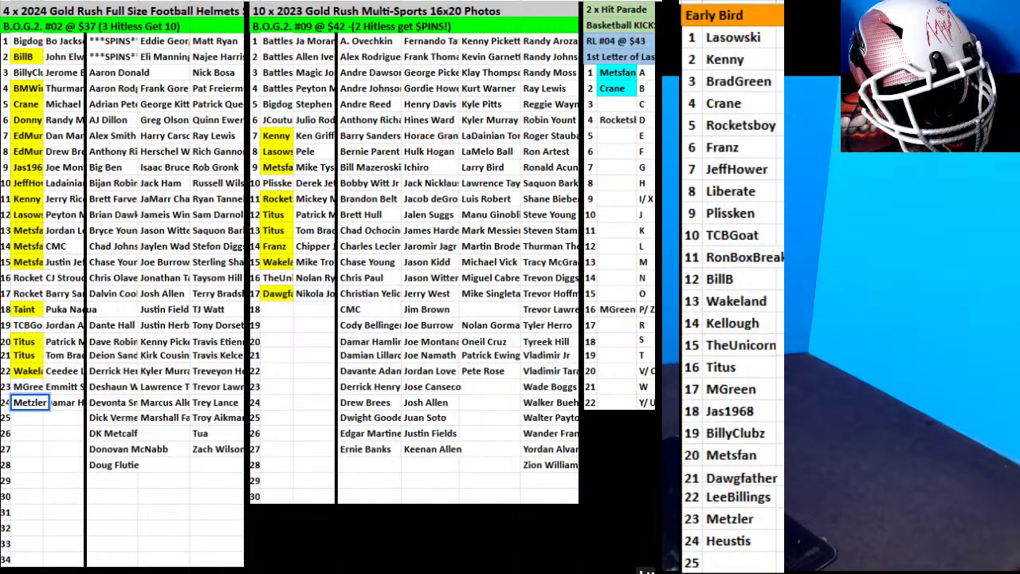
click(170, 389)
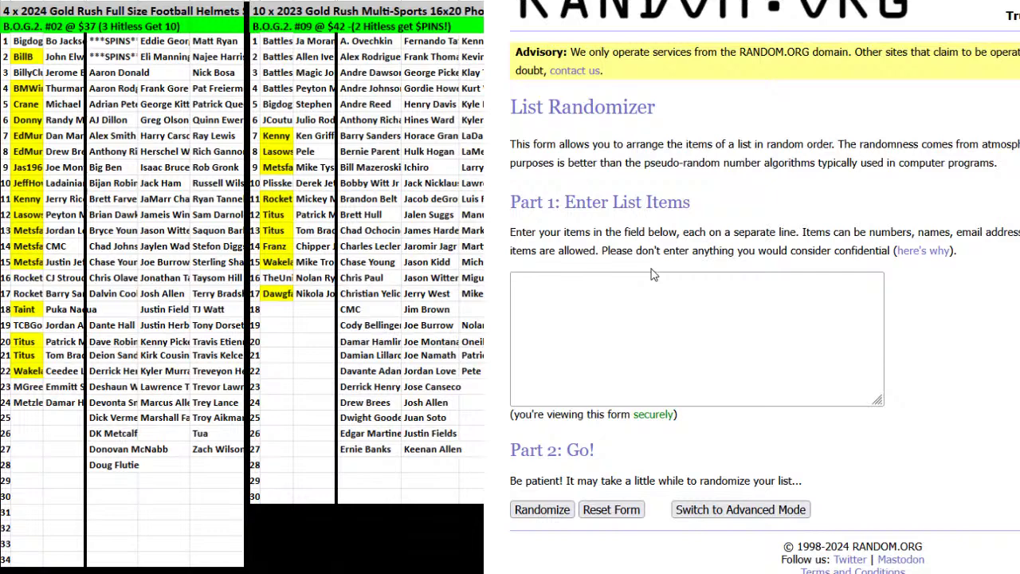
Paste the buyer names into the RANDOM.ORG List Randomizer box.
click(648, 399)
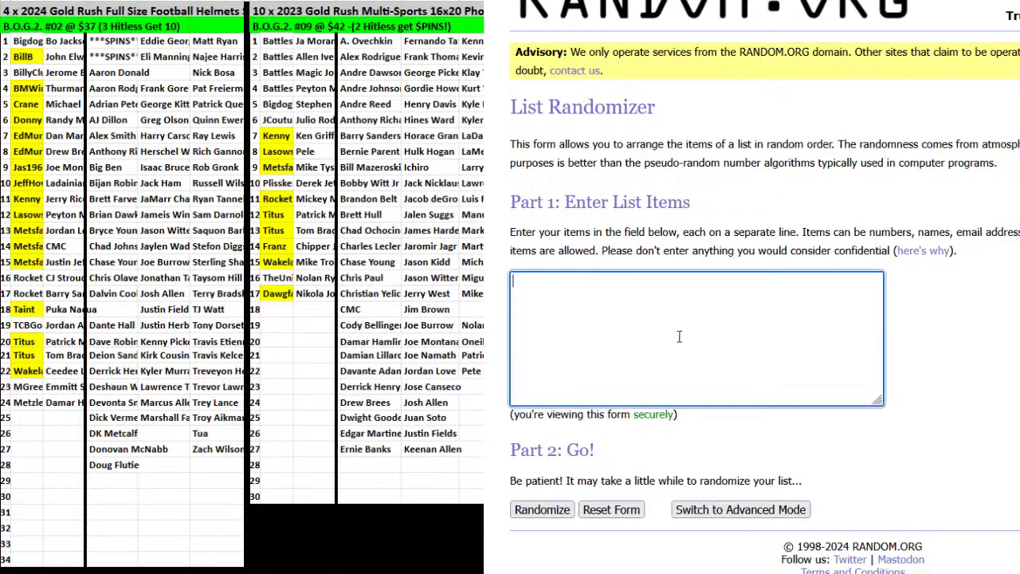
key(ctrl+v)
key(alt+Left)
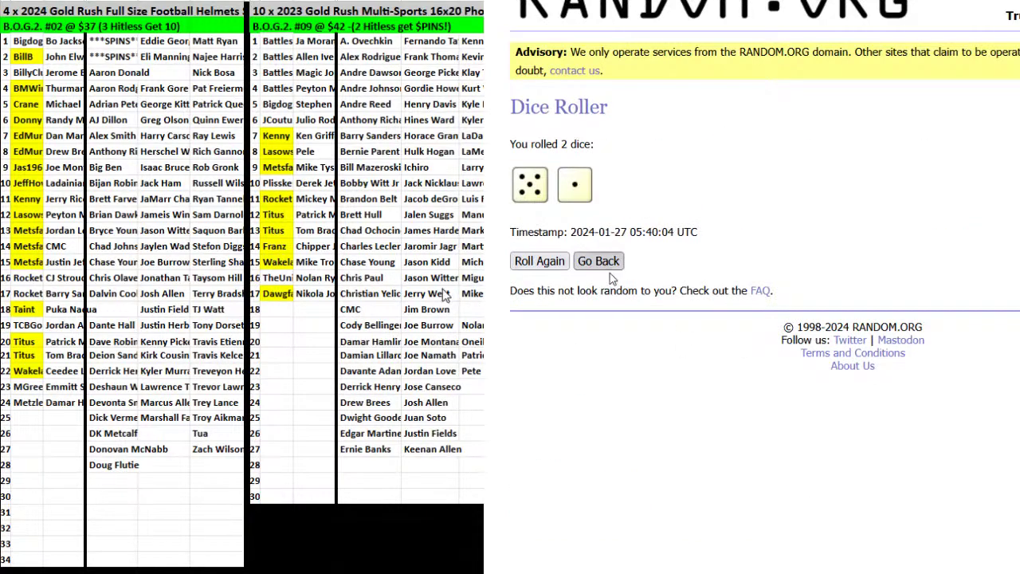
click(607, 265)
key(alt+Right)
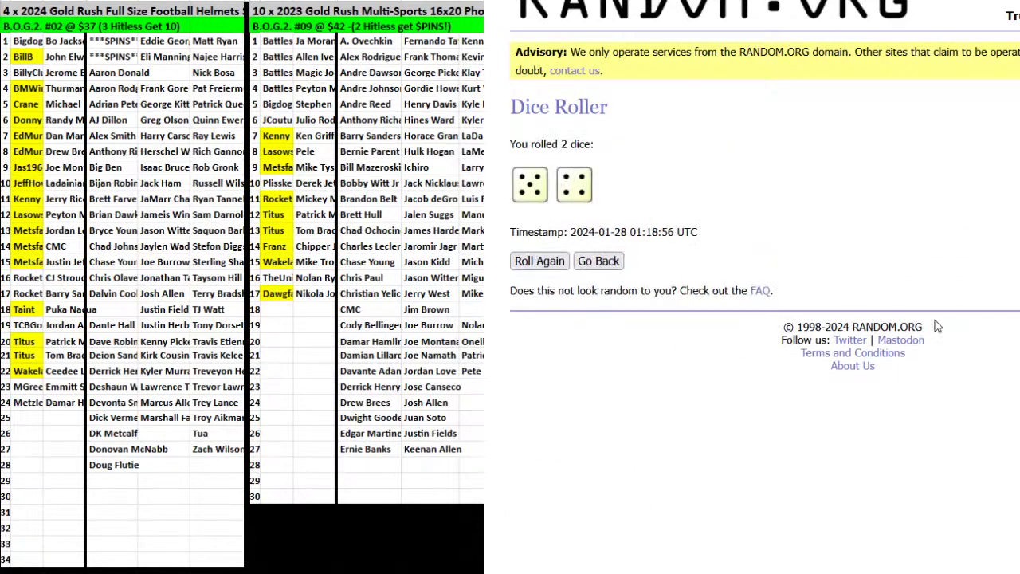
key(alt+Right)
Randomize the buyer list, then reshuffle it repeatedly with Again!
click(545, 507)
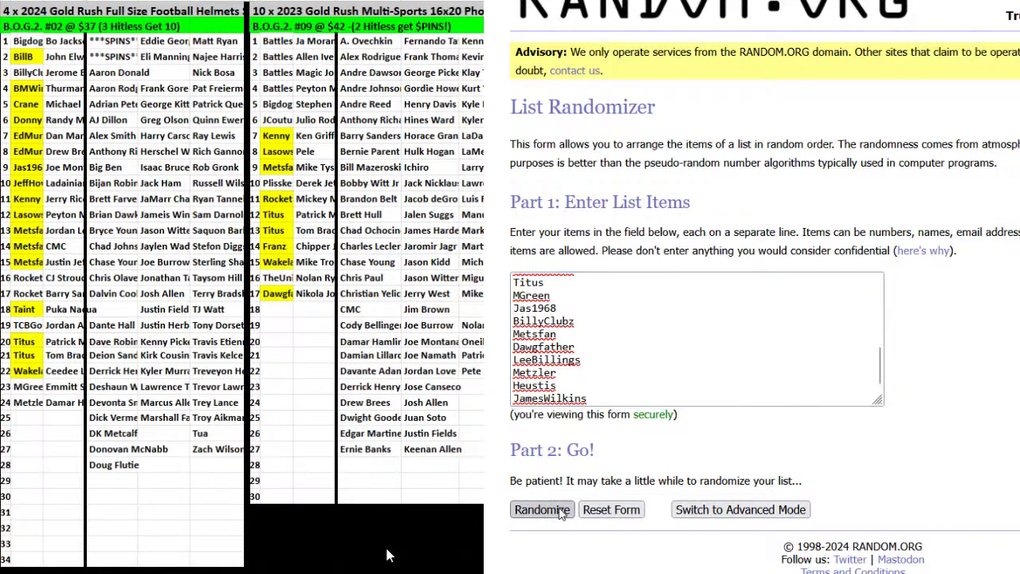
click(544, 496)
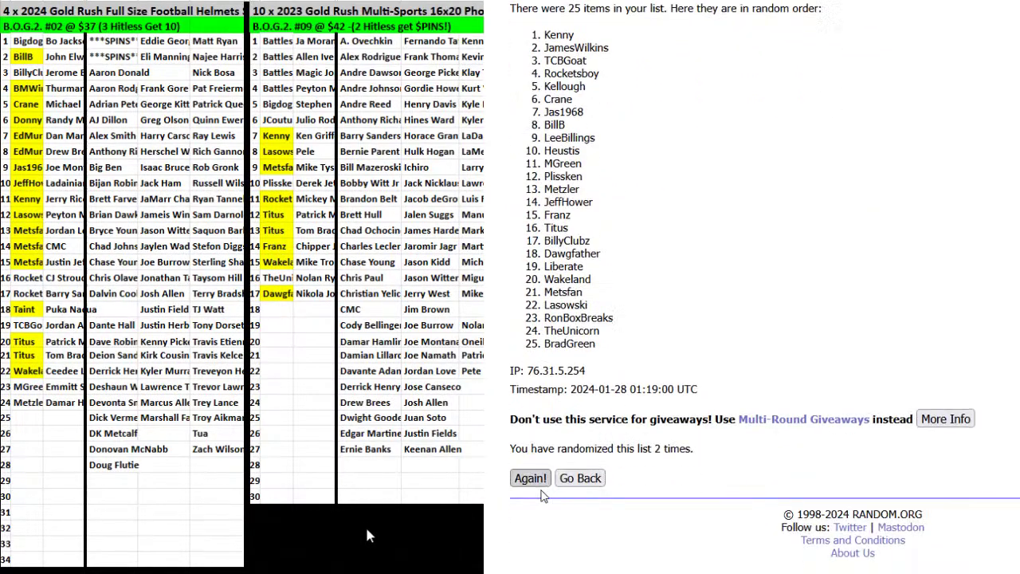
click(542, 495)
click(540, 494)
click(540, 493)
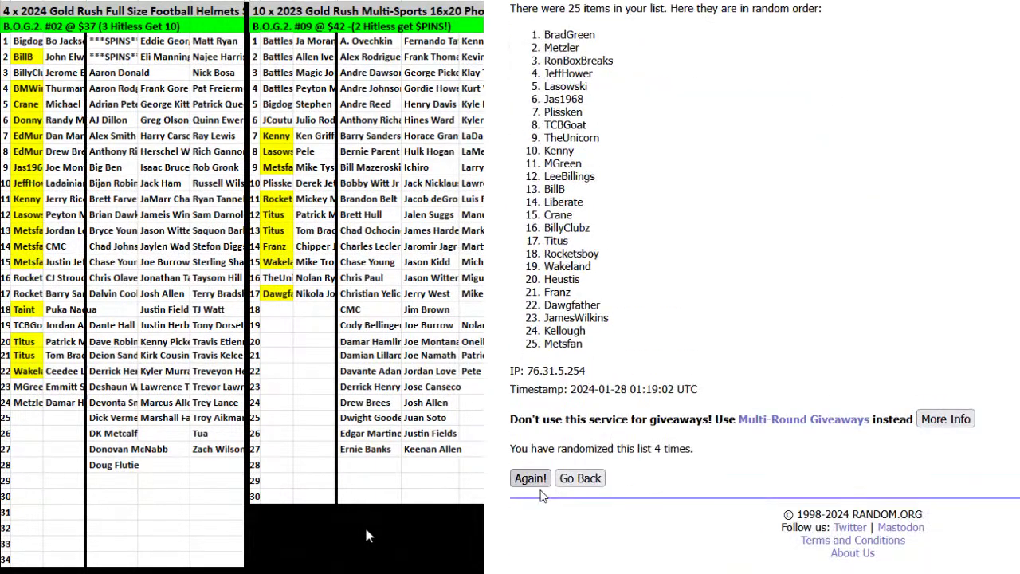
click(540, 493)
click(541, 493)
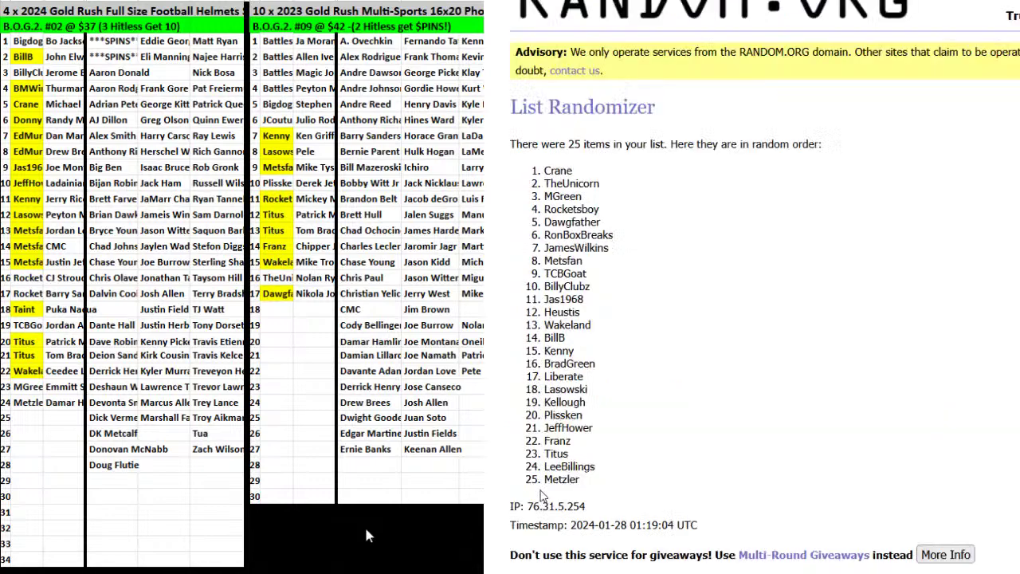
click(540, 493)
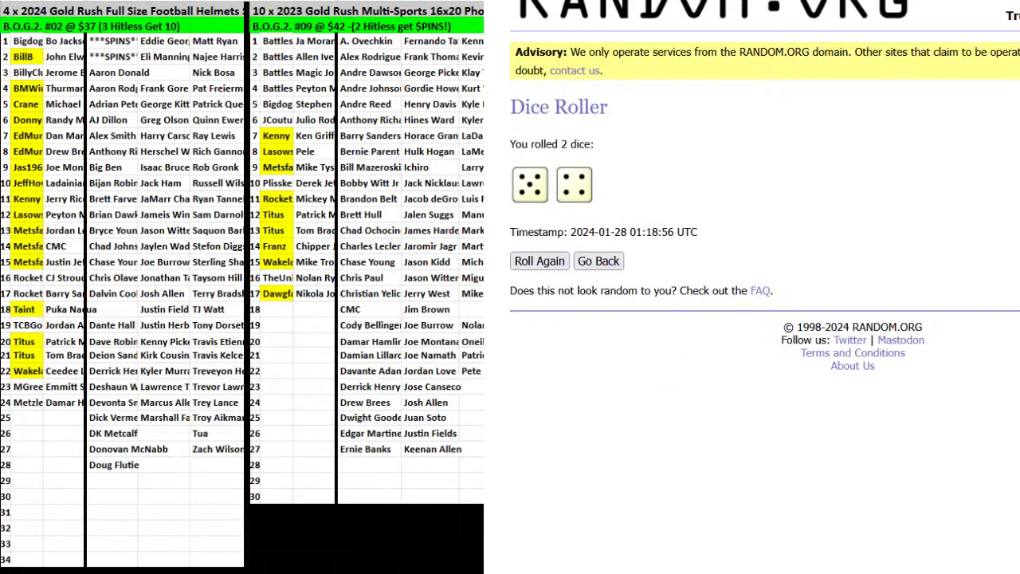
click(527, 485)
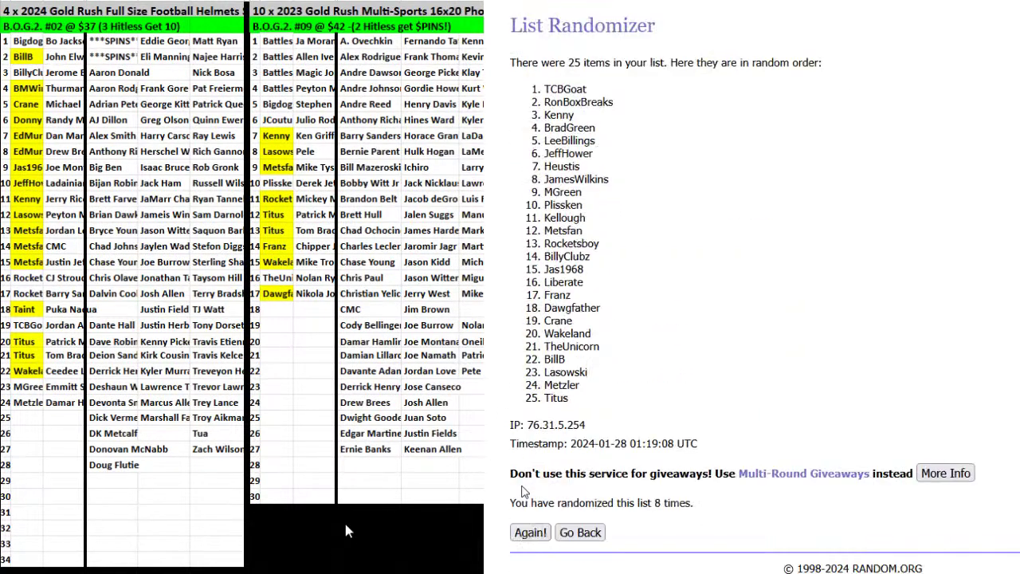
click(529, 533)
scroll(740, 455, down, 3)
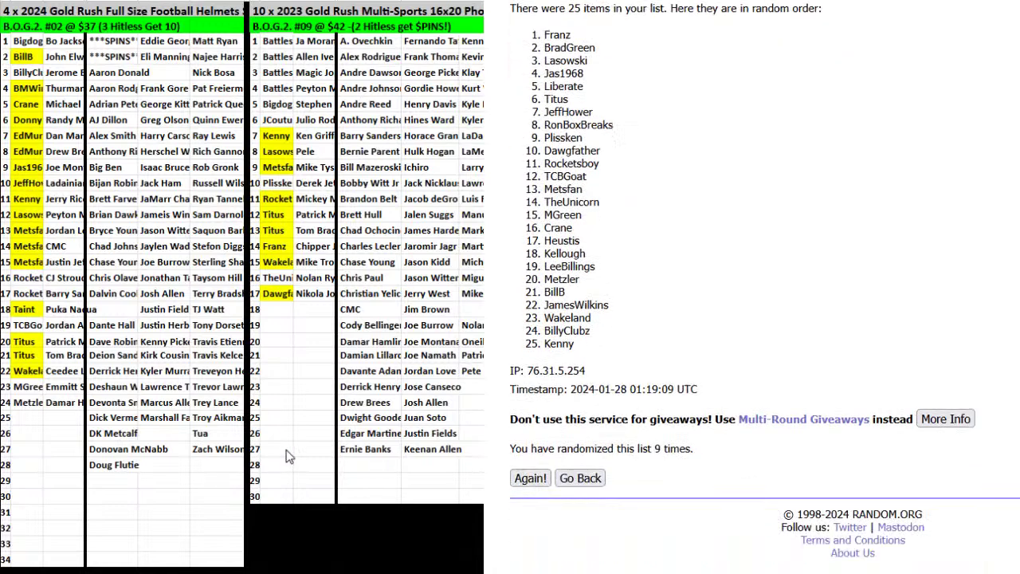
scroll(765, 318, up, 2)
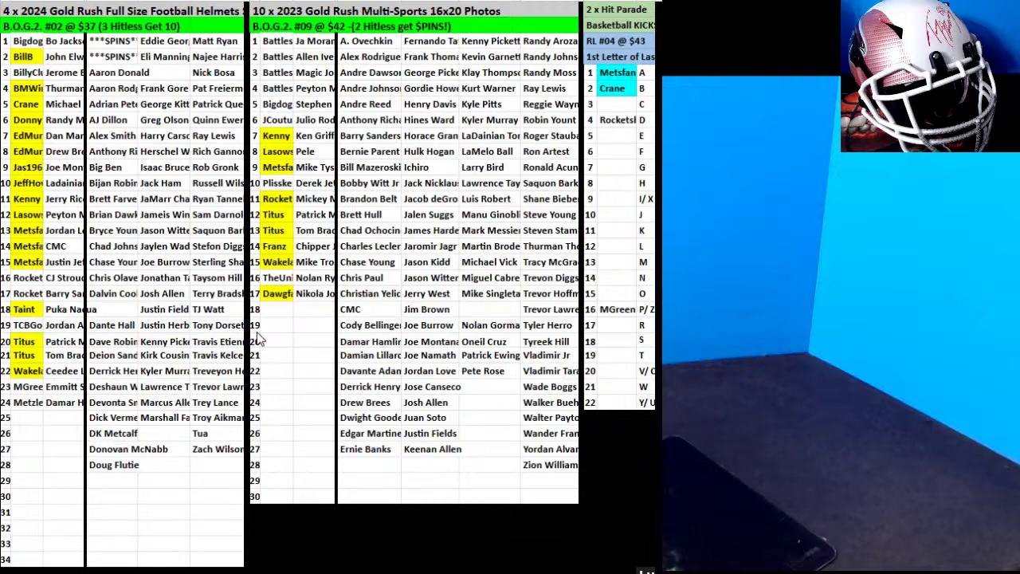
Enter a buyer in helmets row 25 and move a card beside it.
click(38, 419)
text(Metzler)
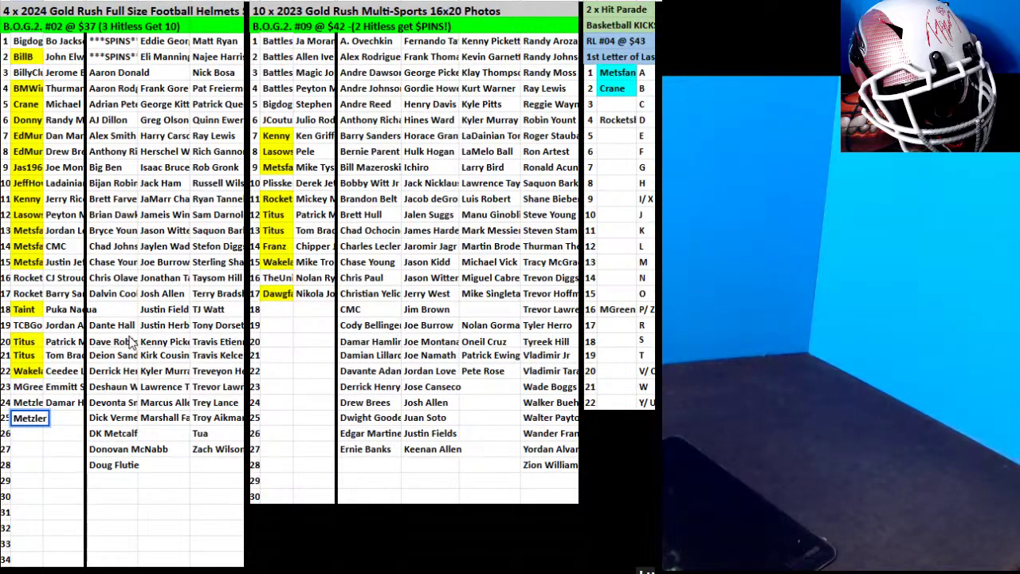
click(163, 277)
click(164, 294)
drag(164, 293, 79, 418)
Enter a buyer in Photos row 18 and move a card beside it, undoing one misplaced move.
click(265, 308)
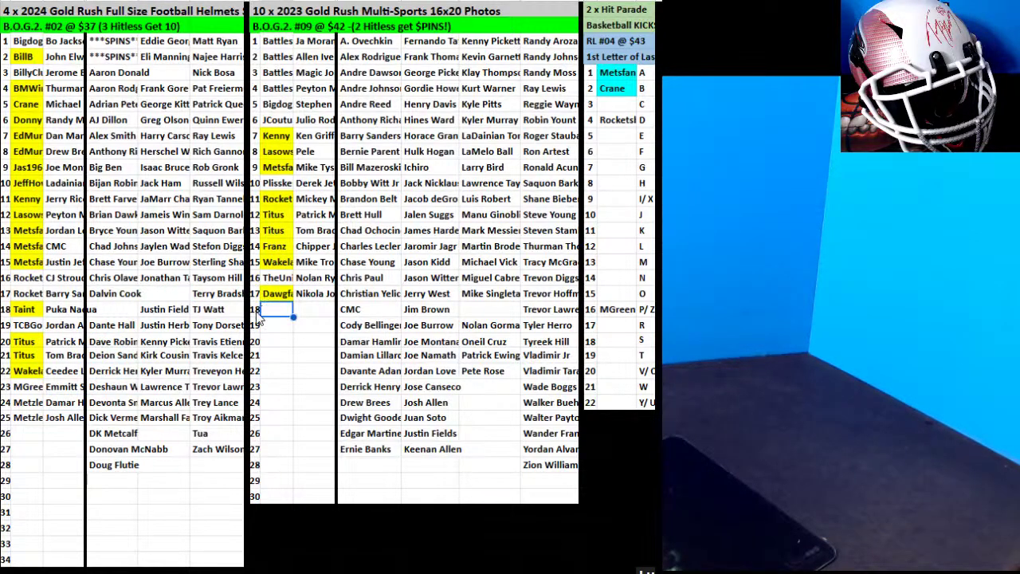
text(Choip)
text(pich)
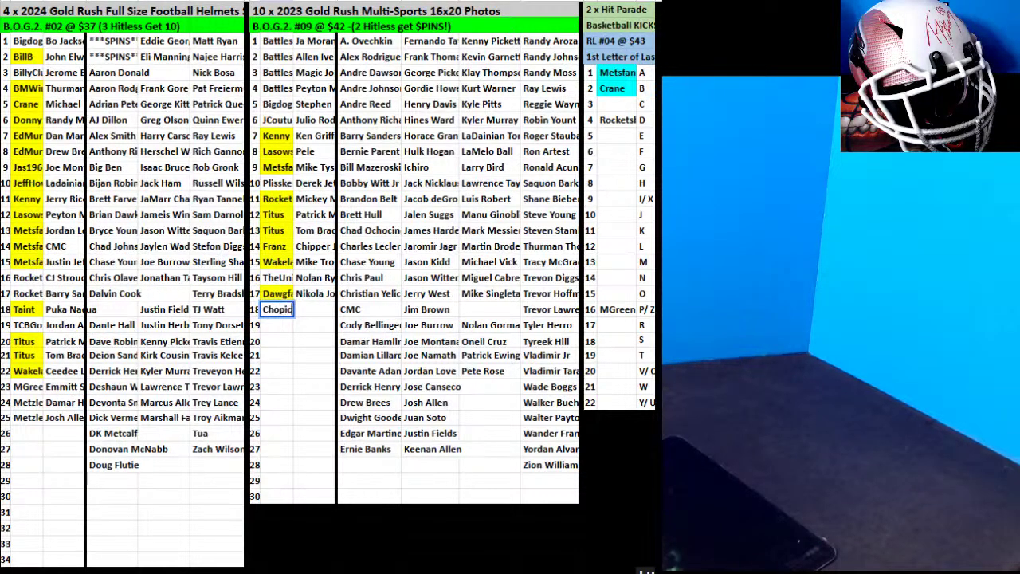
click(430, 372)
drag(422, 363, 318, 296)
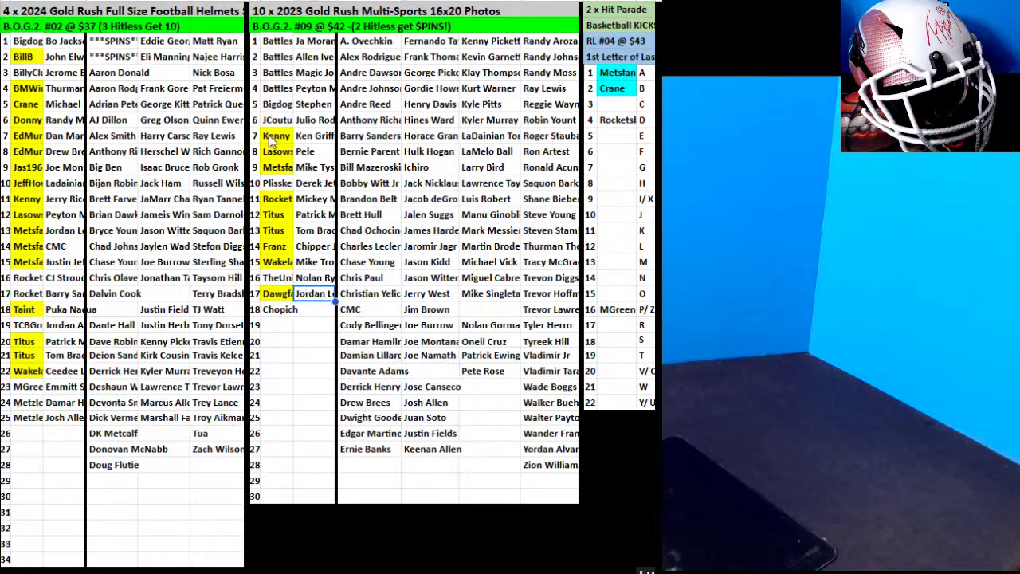
key(ctrl+z)
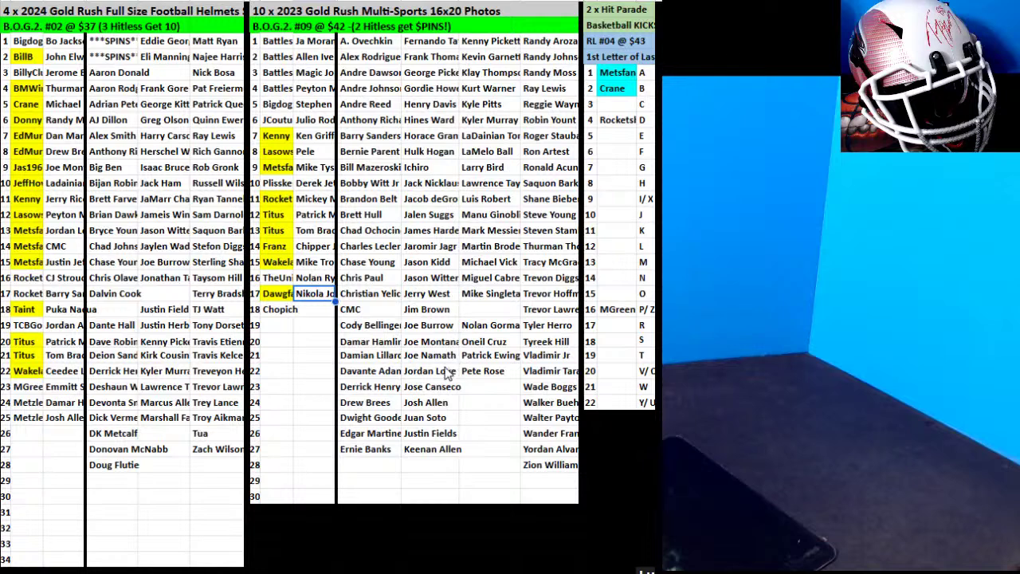
click(446, 372)
drag(444, 363, 325, 317)
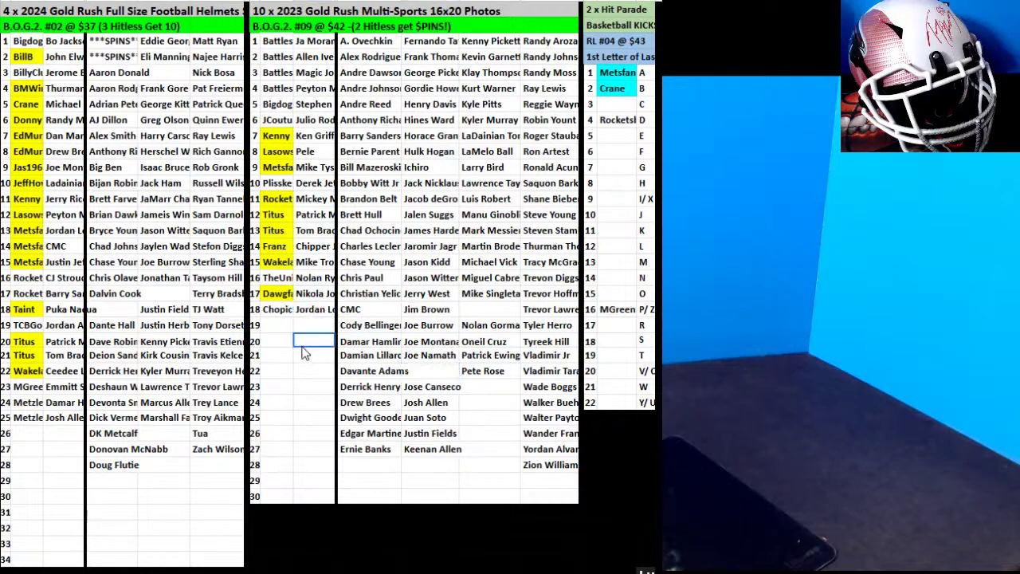
Sort the leftover photo cards down to row 24 so blanks go last.
click(503, 300)
drag(503, 300, 482, 371)
right_click(488, 370)
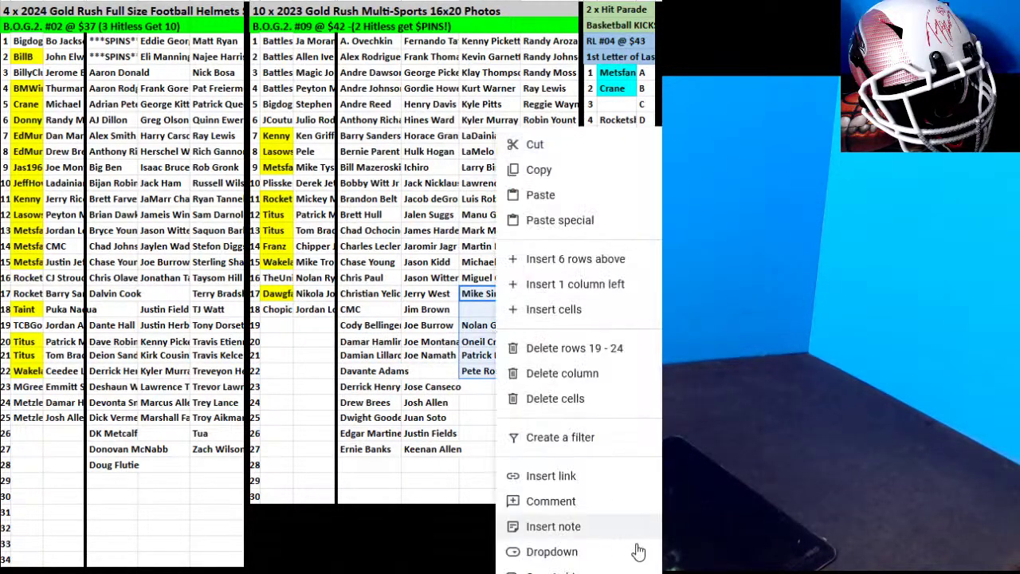
click(573, 571)
click(658, 364)
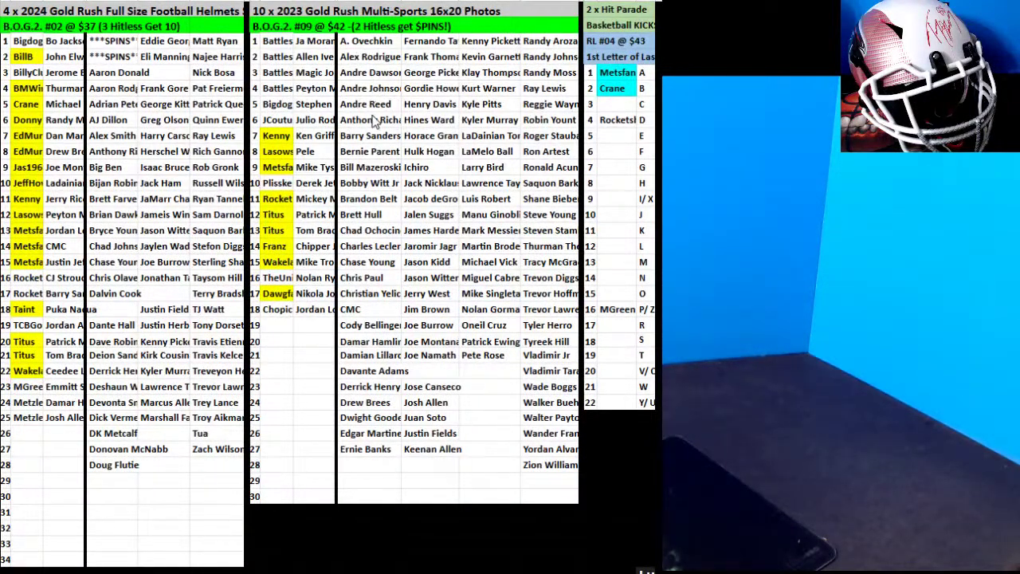
Move a card into helmets row 26 and enter its buyer.
click(112, 152)
drag(108, 144, 67, 448)
click(26, 433)
text(RonBoxB)
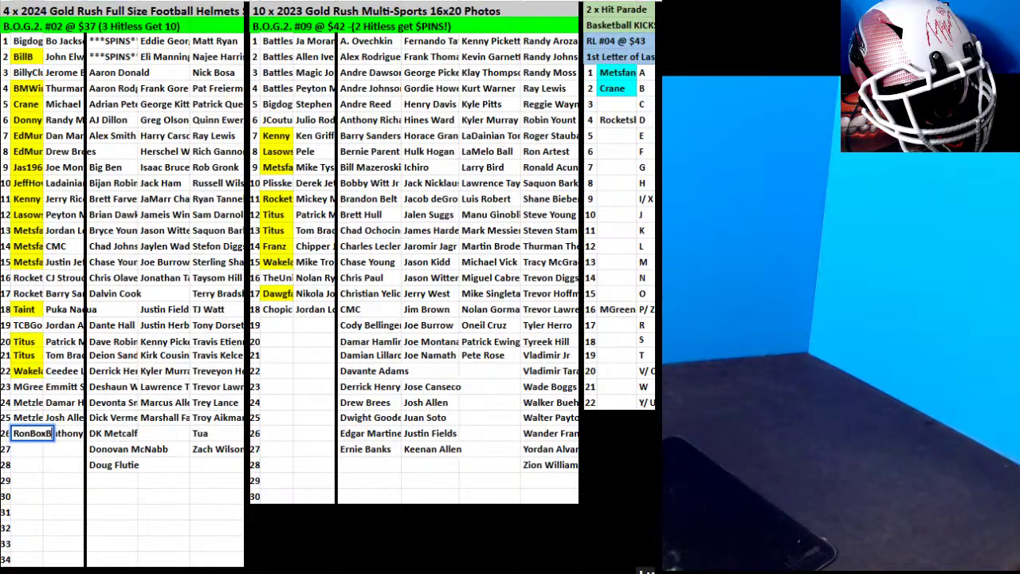
text(reaks)
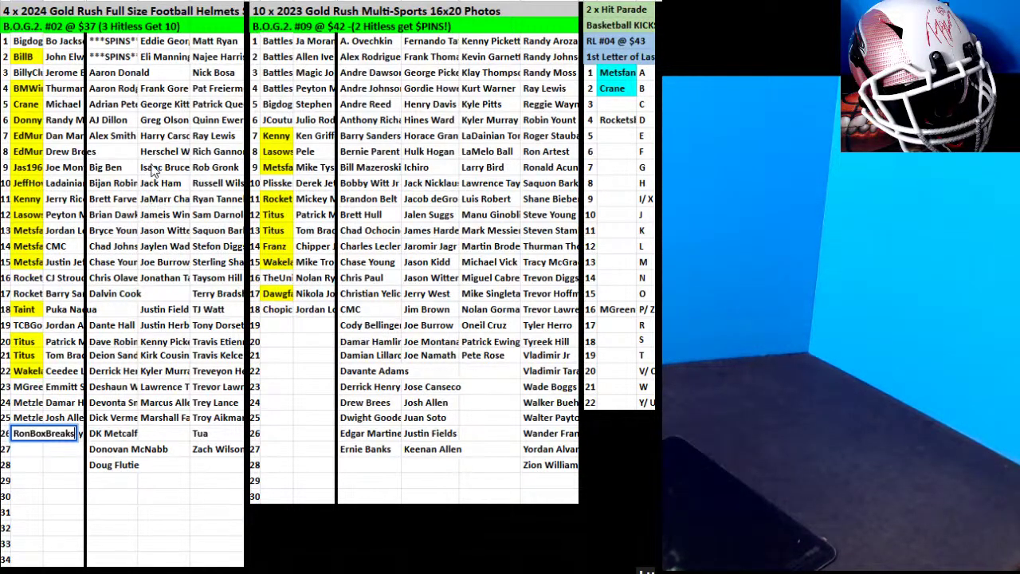
Move the next card into helmets row 27 and enter its buyer, correcting a typo.
click(121, 230)
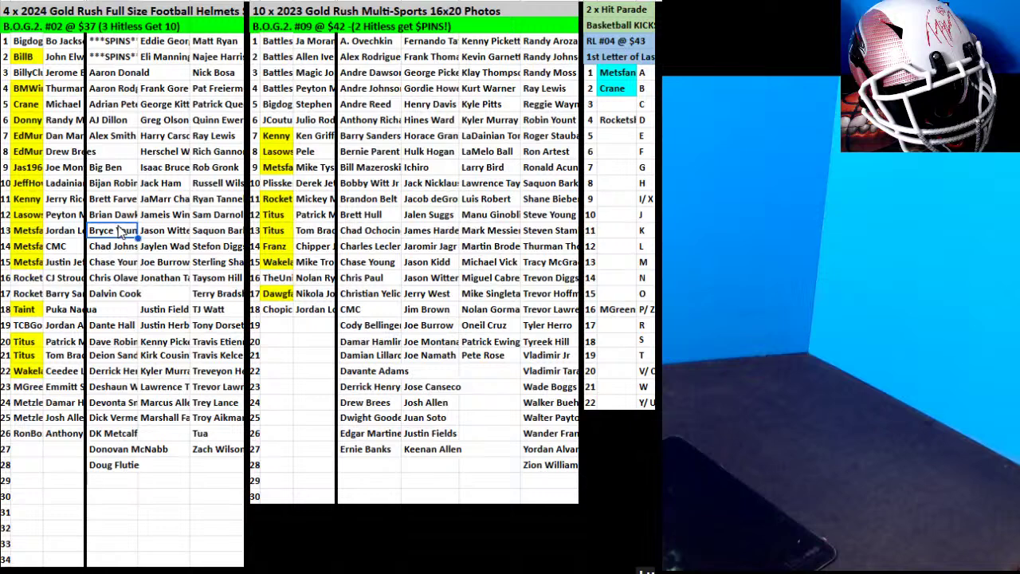
drag(120, 238, 65, 458)
click(22, 447)
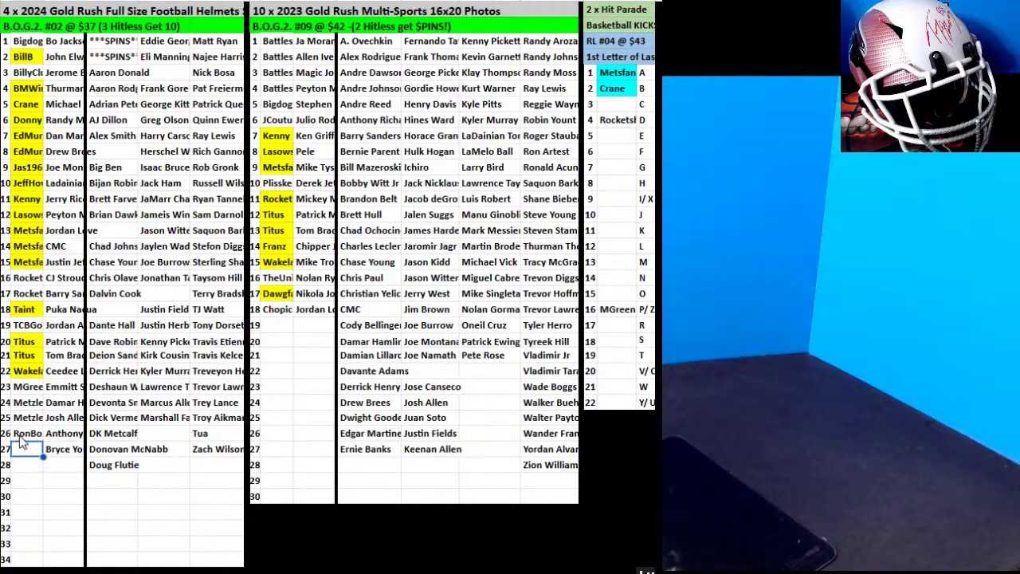
text(Btryc)
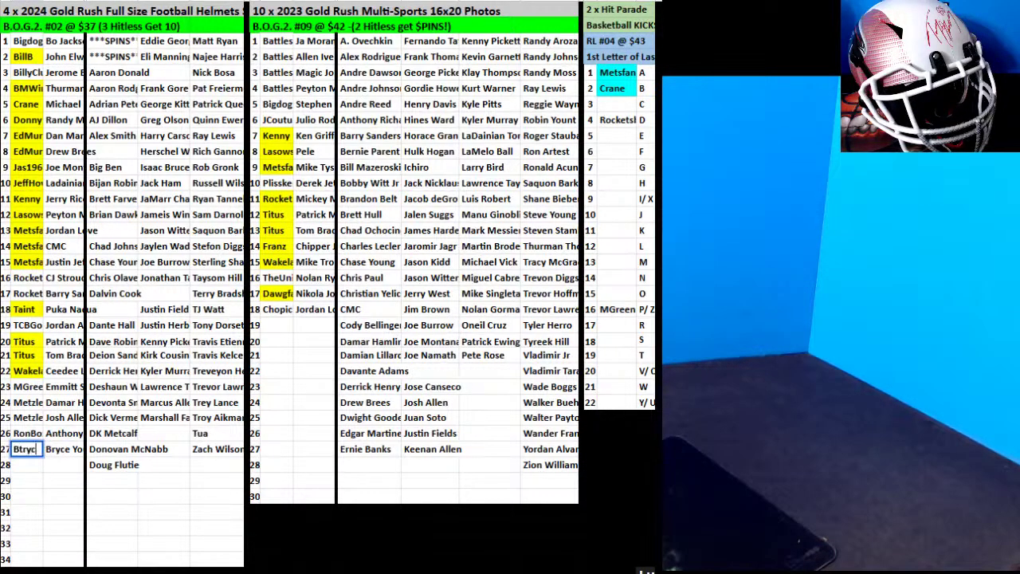
key(BackSpace)
text(ryce)
key(BackSpace)
key(BackSpace)
key(BackSpace)
key(BackSpace)
text(iberate)
key(Return)
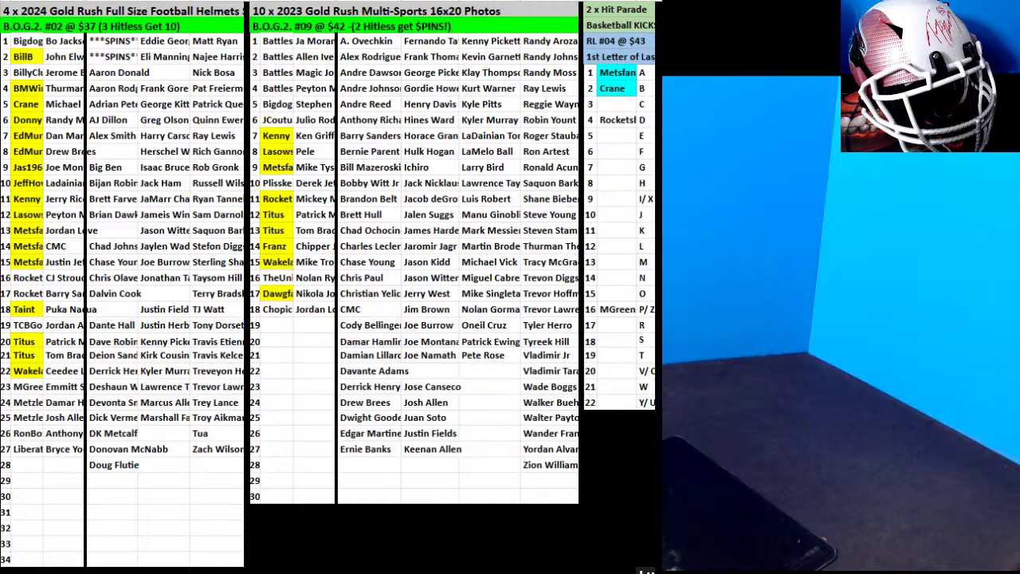
Sort the helmet card column, gaps included, A to Z.
drag(96, 140, 106, 497)
right_click(96, 153)
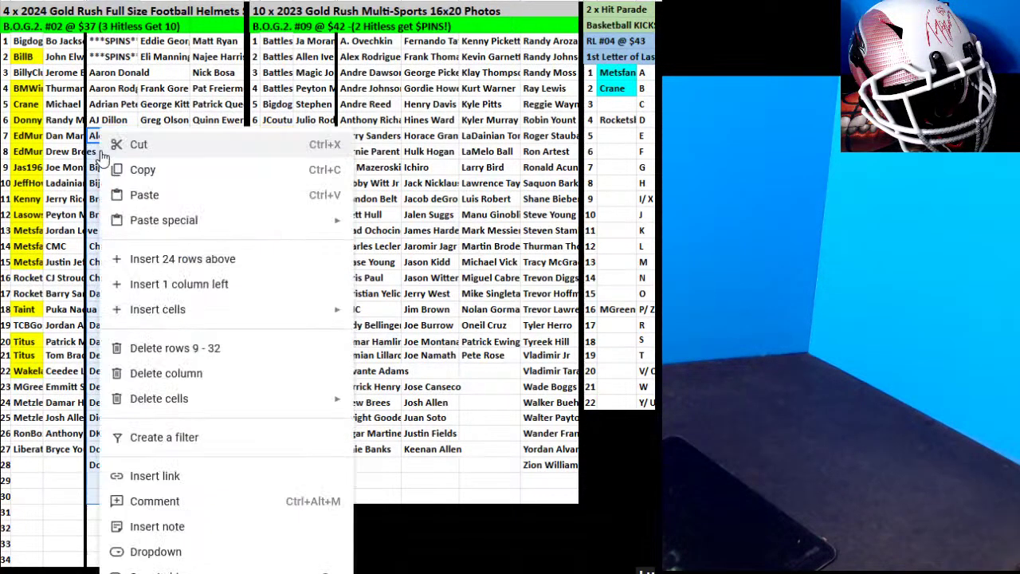
mouse_move(160, 567)
click(399, 533)
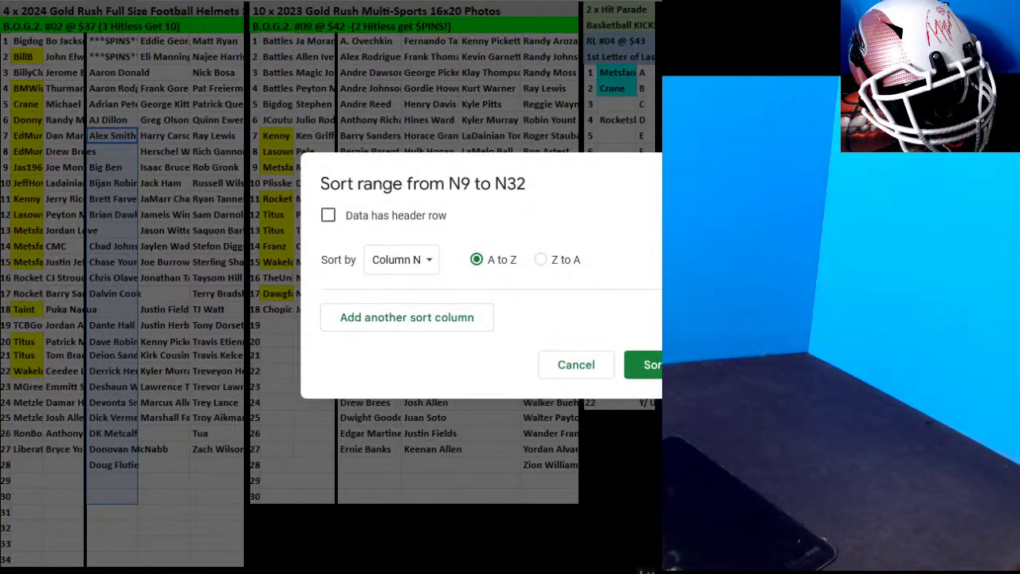
click(647, 364)
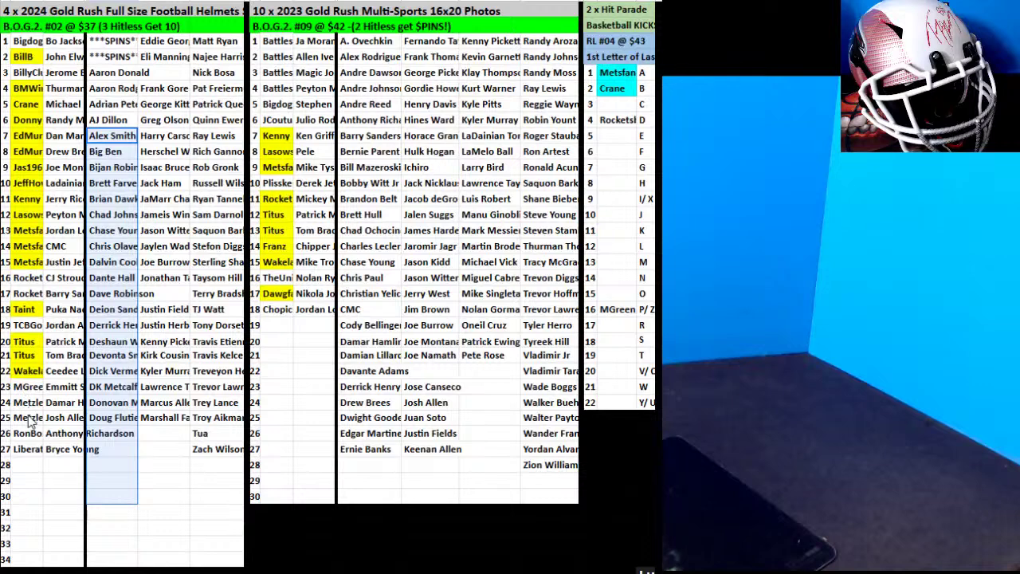
Fill the rows 24–25 buyer cells yellow and move the row 19 Justin Herbert card to row 28.
drag(32, 418, 41, 401)
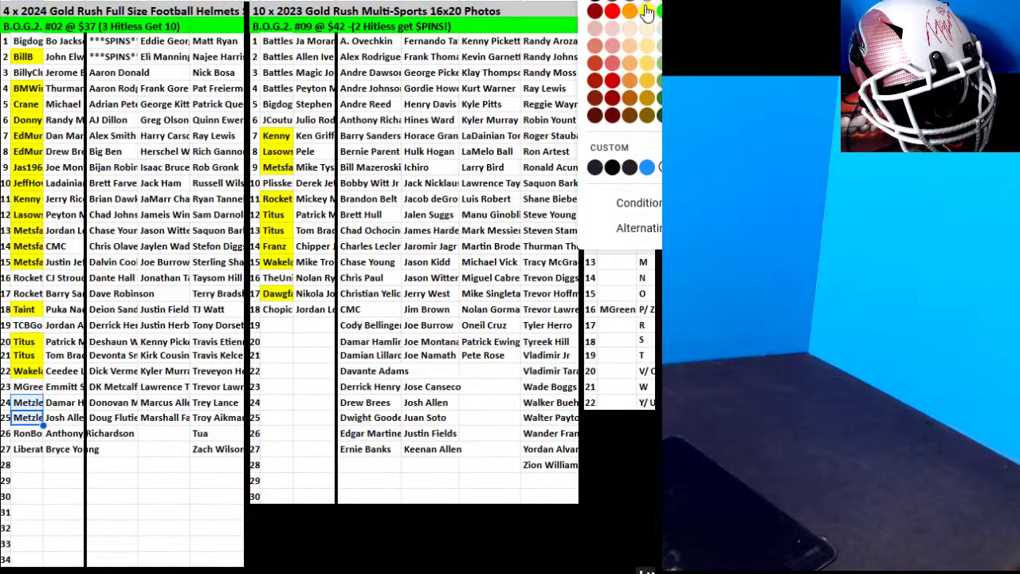
click(642, 15)
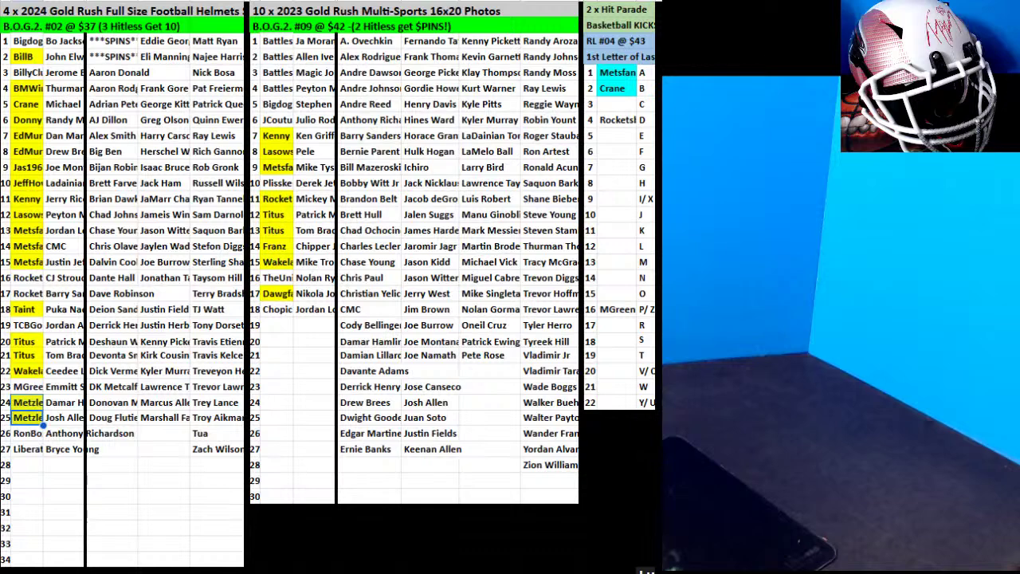
click(180, 327)
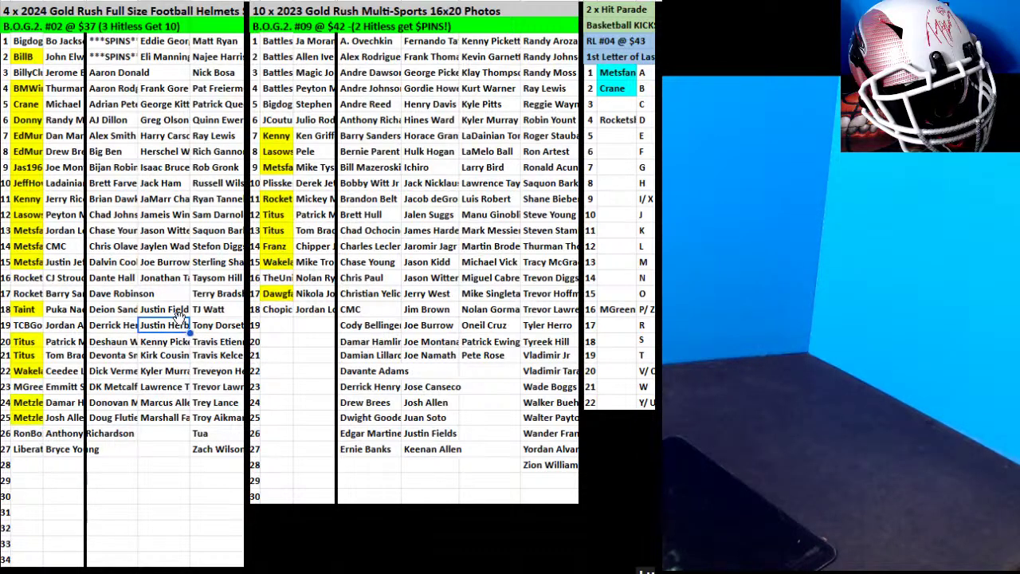
drag(180, 316, 64, 466)
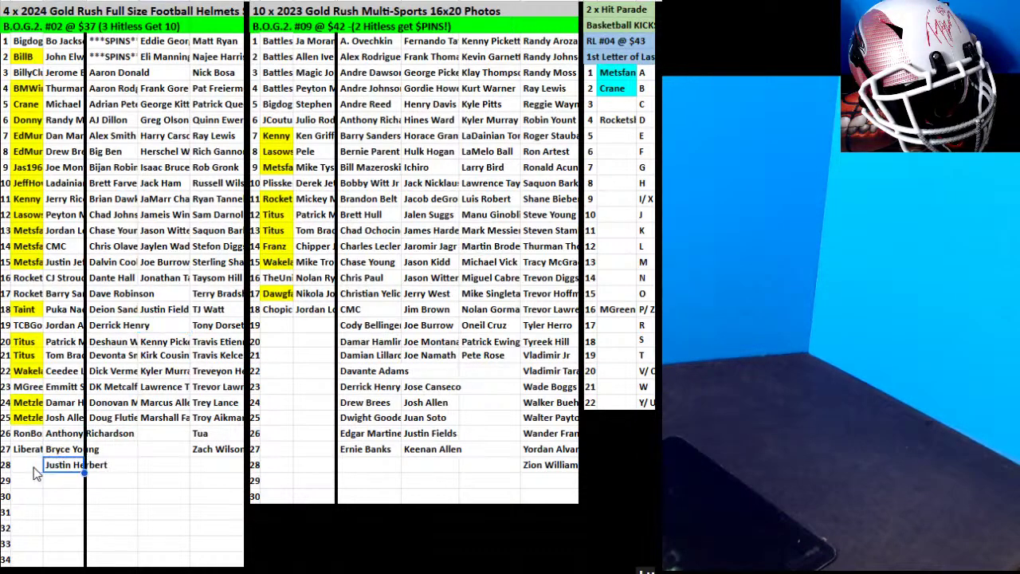
Add buyers in helmet rows 28 and 29 and move the row 14 card beside row 29.
click(36, 469)
text(Fitz)
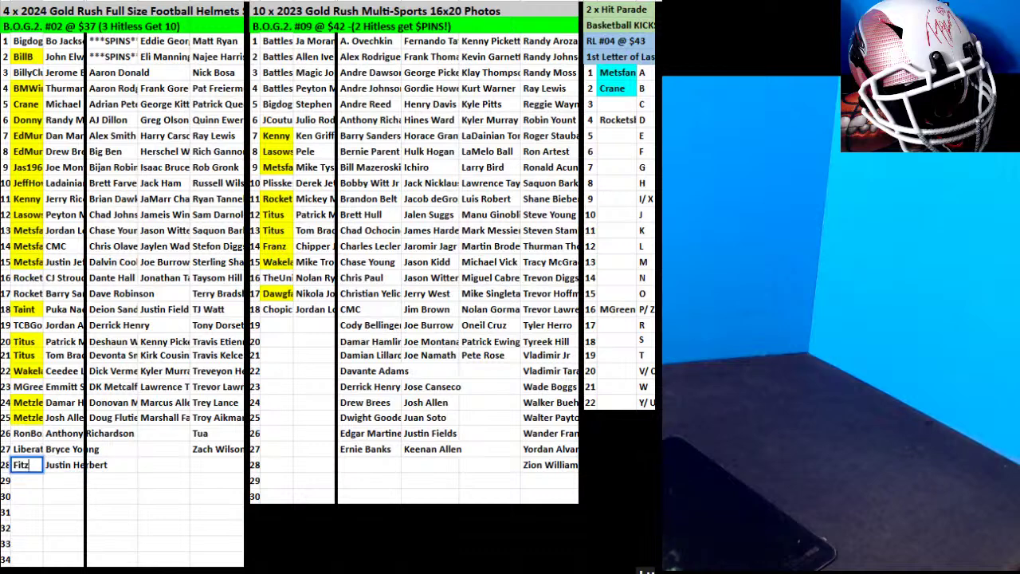
key(Return)
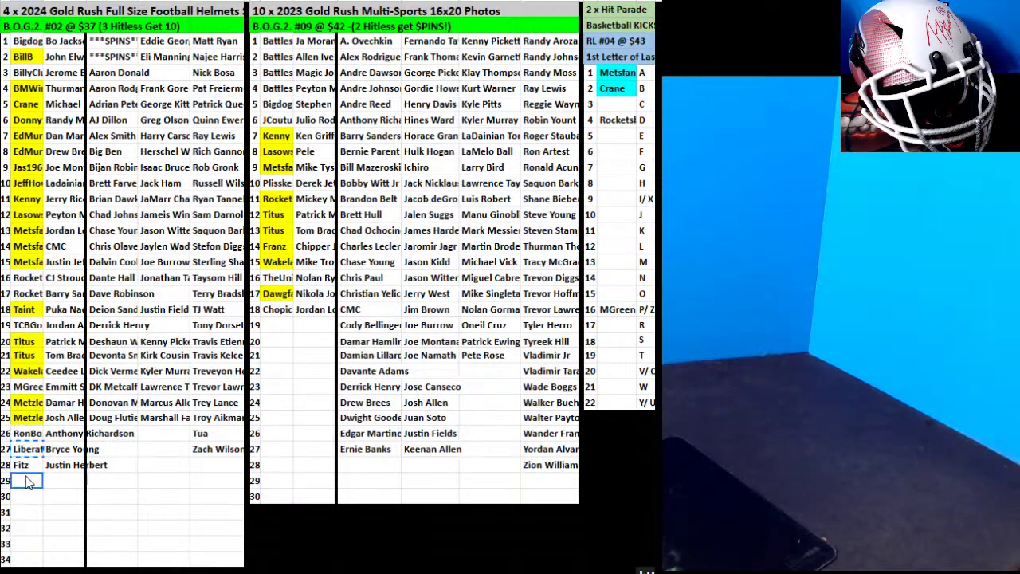
text(Liberate)
click(154, 420)
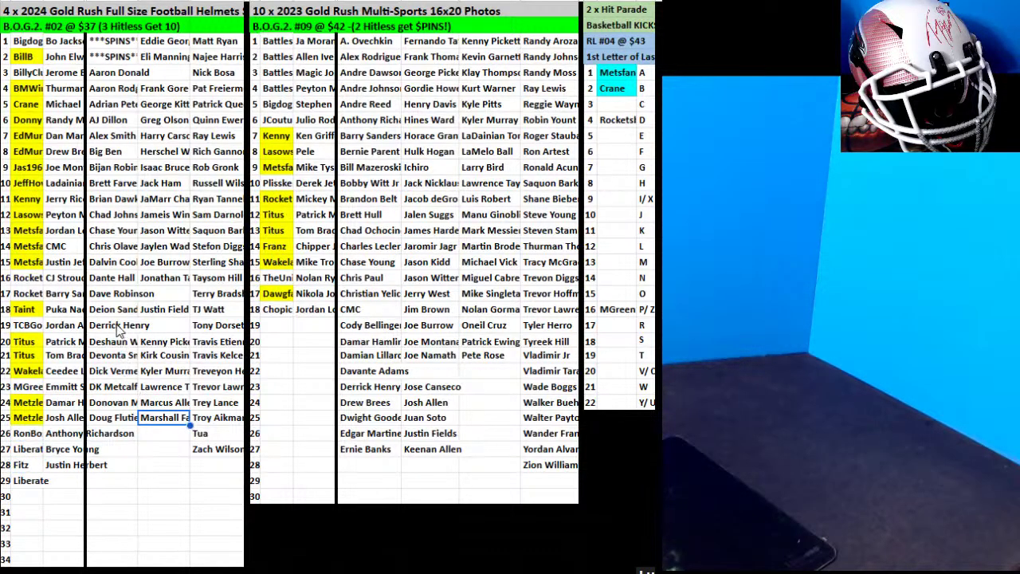
click(113, 247)
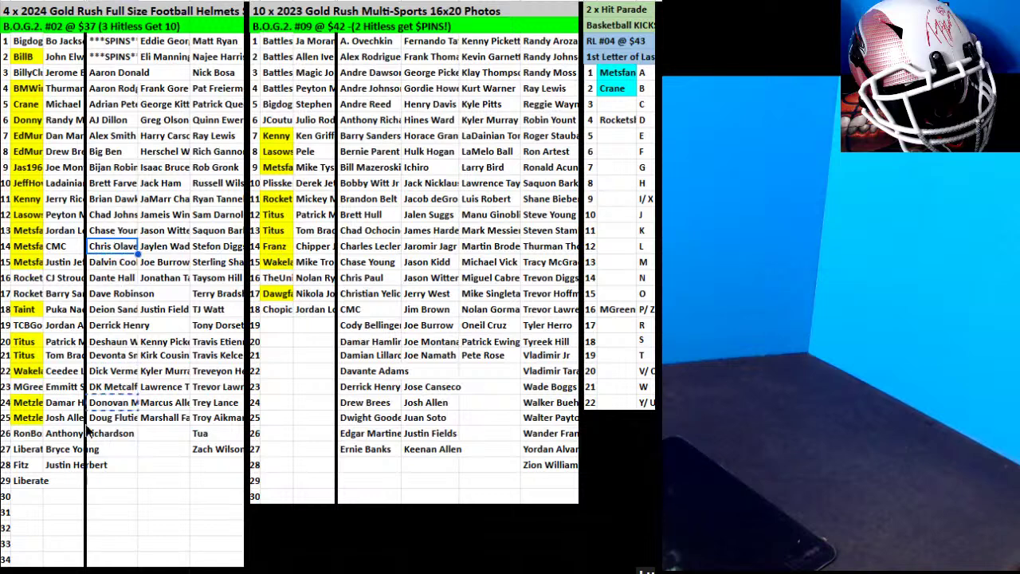
drag(71, 477, 68, 481)
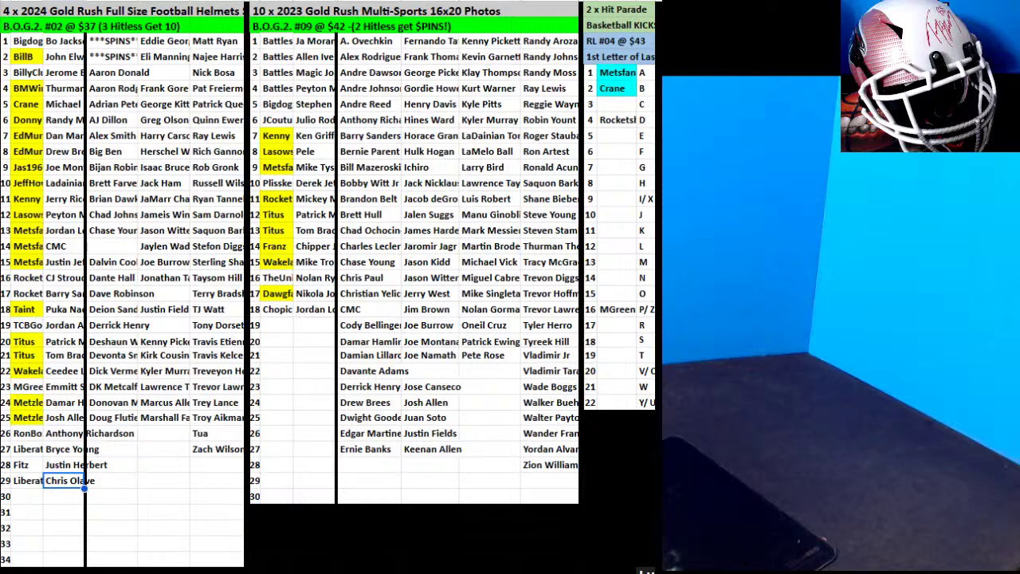
Fill the helmet buyer cells in rows 19 and 26 yellow.
click(27, 325)
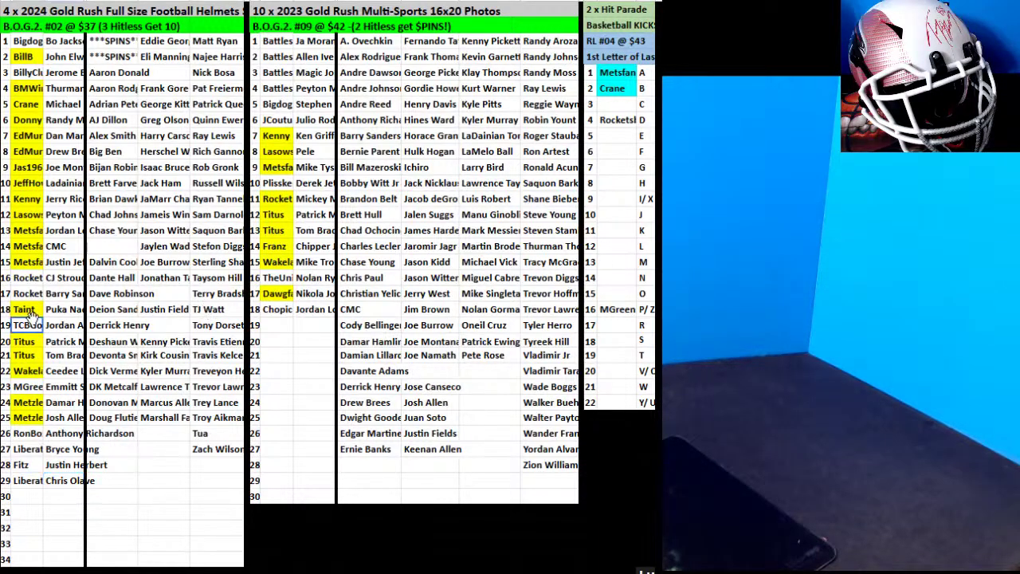
click(641, 4)
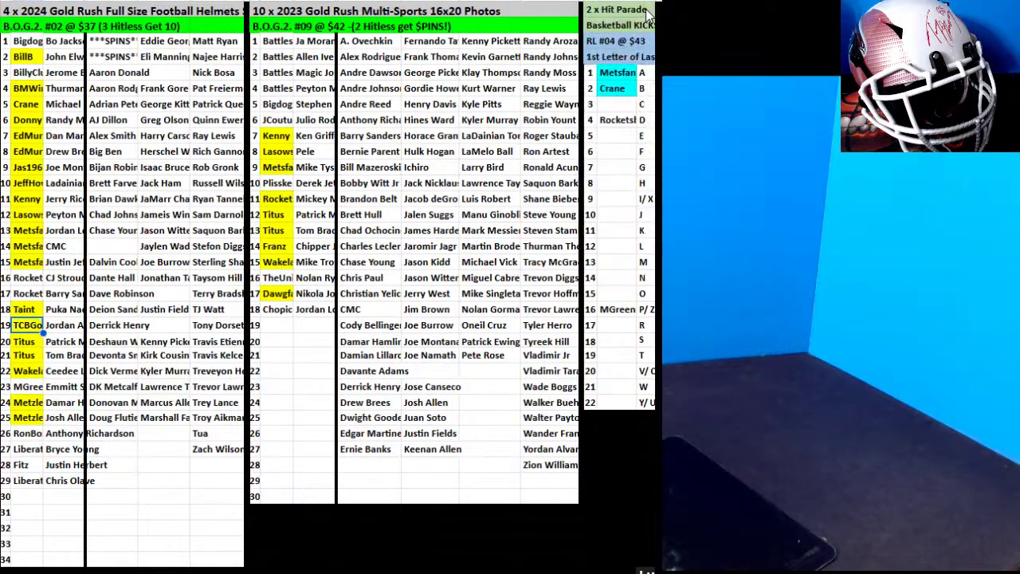
click(646, 11)
click(32, 435)
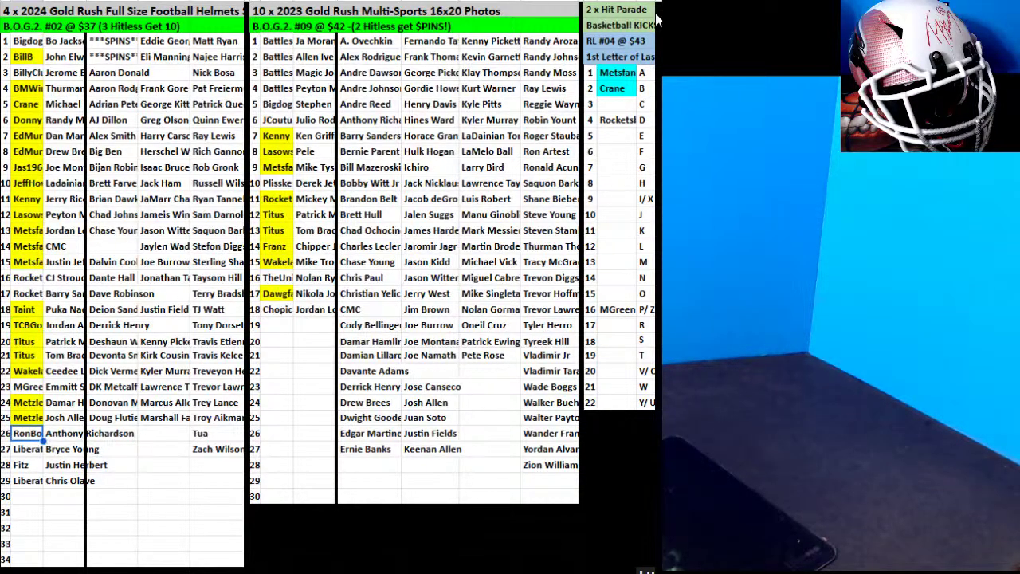
click(641, 4)
click(647, 11)
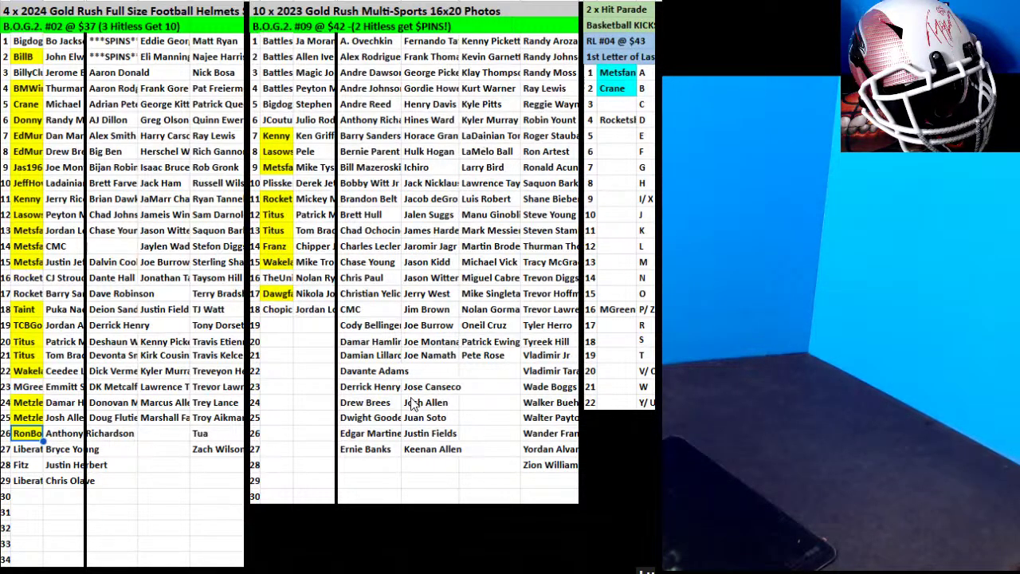
Move the Drew Brees card into Photos row 19 and enter its buyer.
click(385, 411)
drag(382, 394, 313, 327)
click(275, 326)
text(Li)
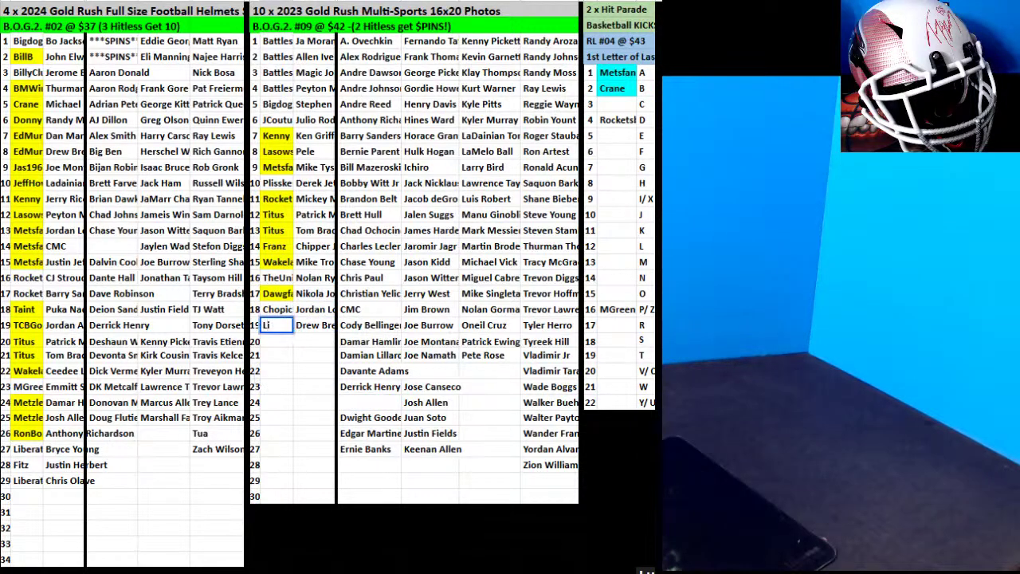
text(berate)
Sort the helmet buyer and card pairs (K3:L31) A to Z.
drag(28, 42, 54, 485)
right_click(56, 287)
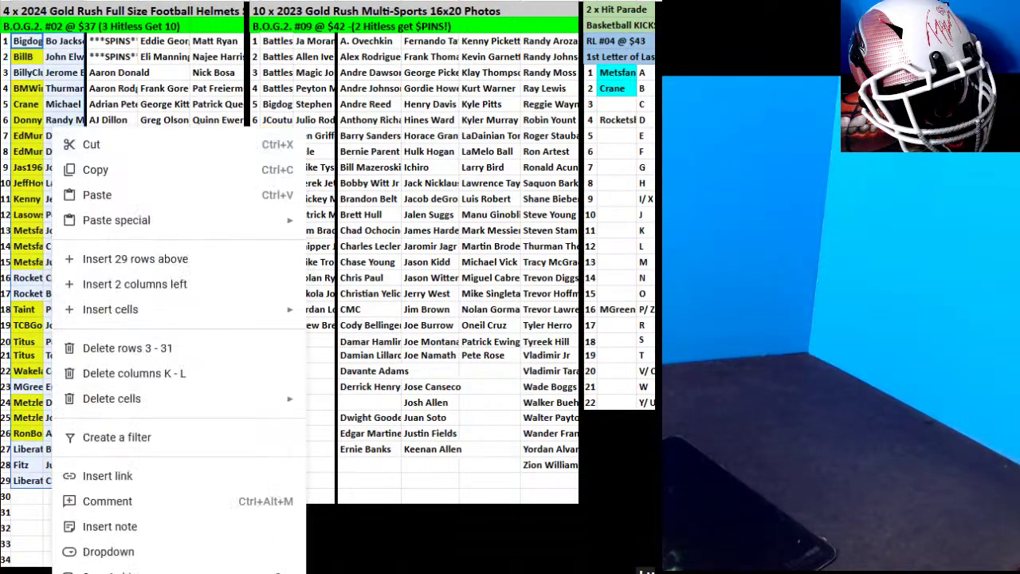
mouse_move(159, 567)
click(339, 534)
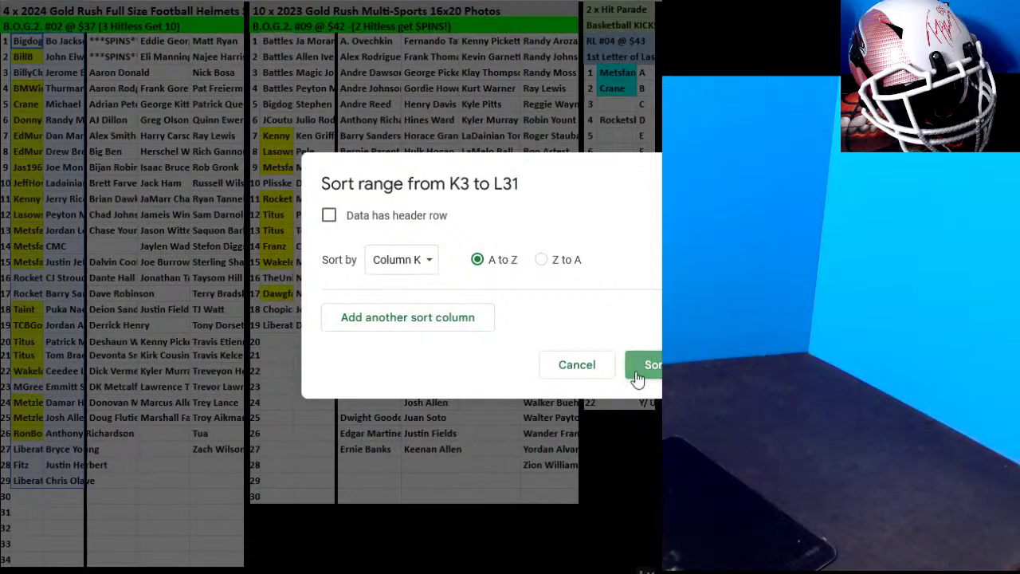
click(640, 370)
Sort the photos buyers and cards in rows 1–19 A to Z.
click(292, 46)
drag(291, 46, 314, 326)
right_click(312, 327)
mouse_move(478, 569)
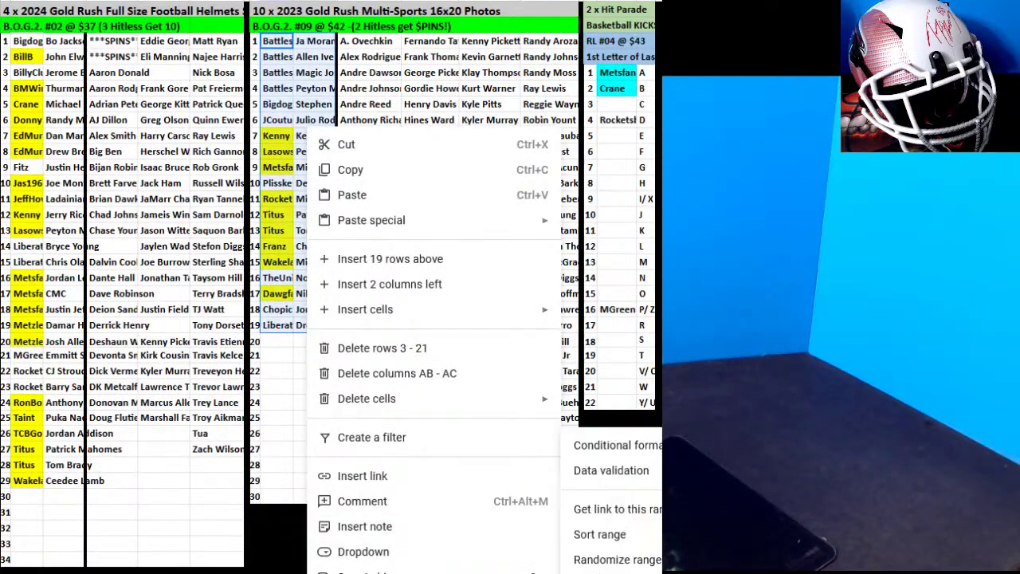
click(623, 530)
click(646, 375)
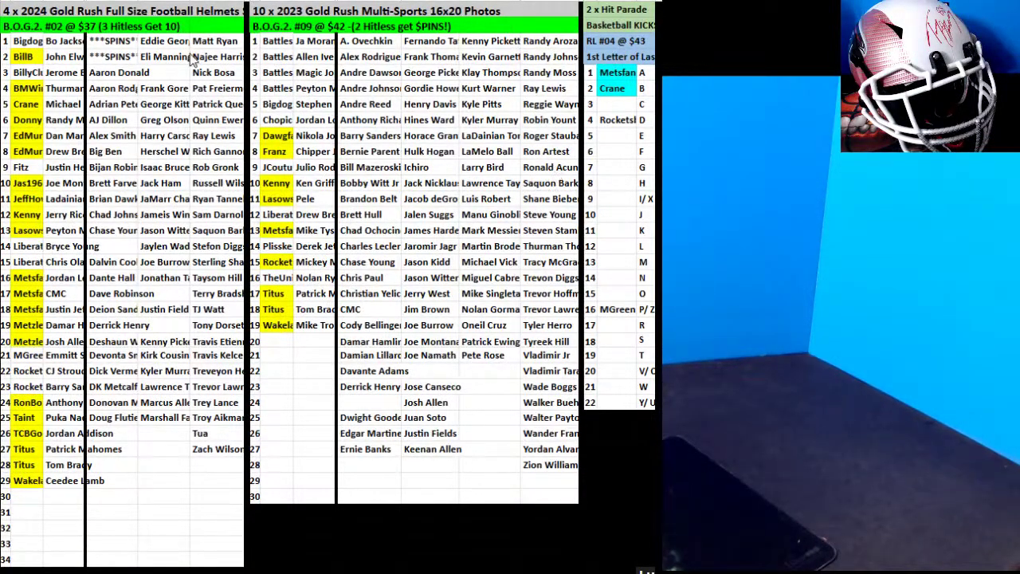
Sort the column O card list and column AE rows 18–29 A to Z.
drag(167, 41, 163, 467)
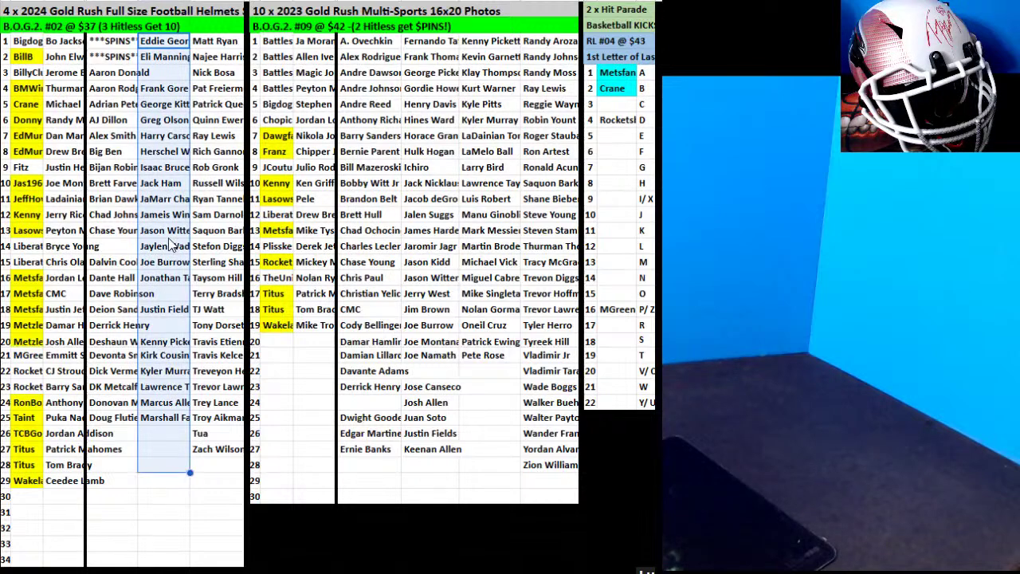
right_click(175, 134)
mouse_move(303, 570)
click(546, 532)
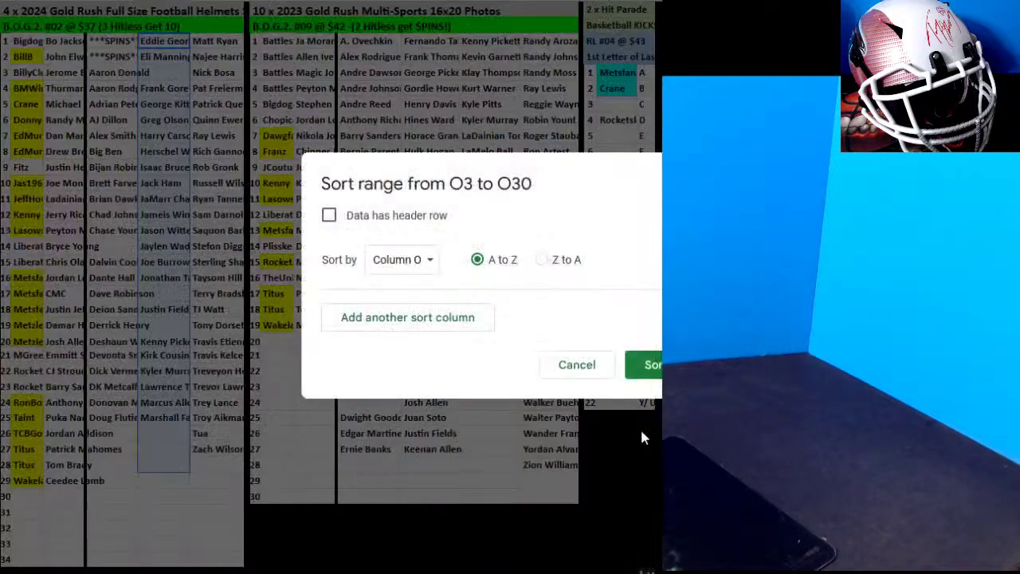
click(642, 364)
drag(350, 279, 371, 448)
right_click(370, 448)
mouse_move(605, 570)
click(641, 534)
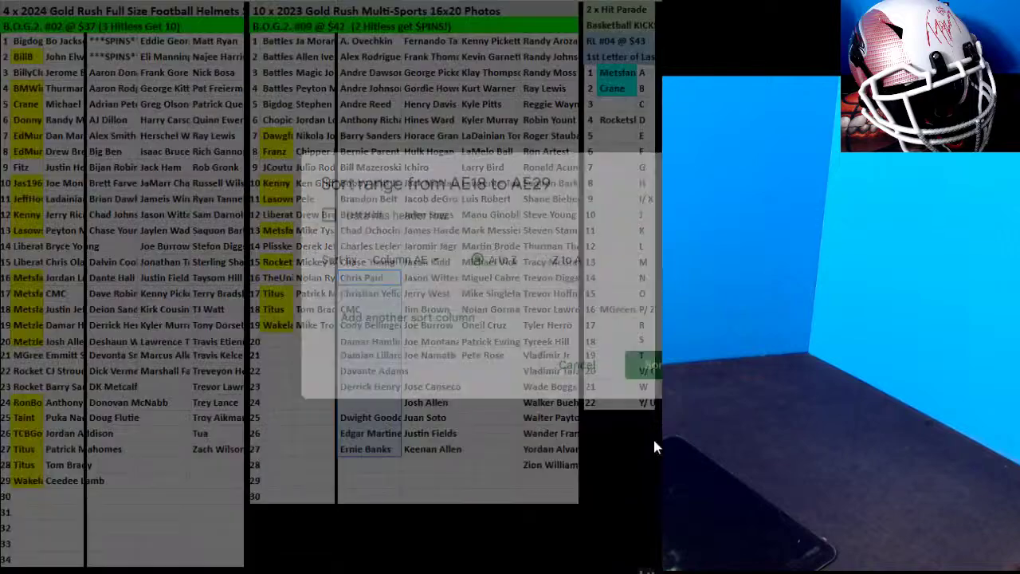
click(649, 369)
Sort N15:N29 and AF22:AF30 A to Z, then enter a buyer in helmet row 30.
drag(120, 231, 116, 450)
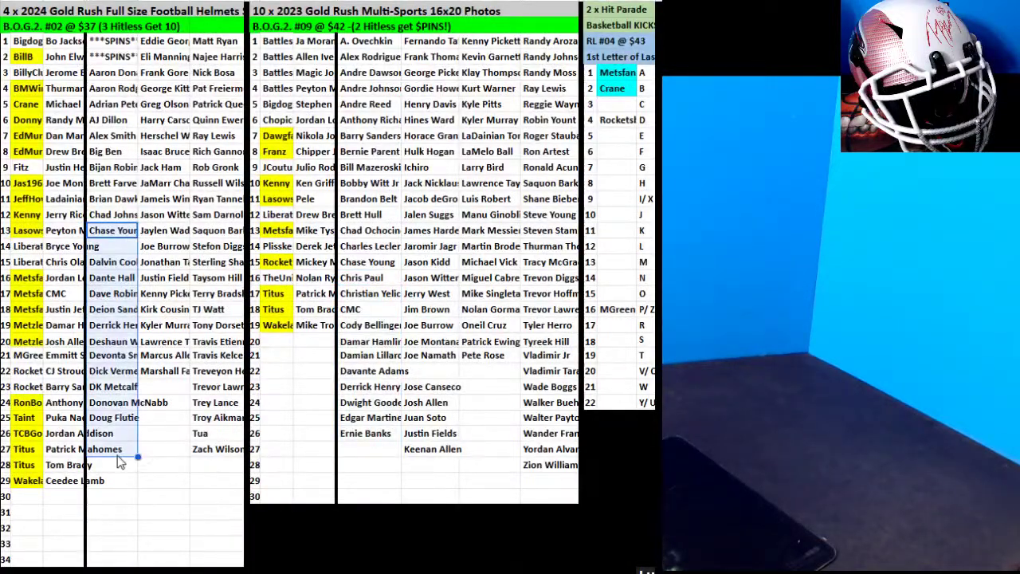
right_click(115, 450)
click(407, 534)
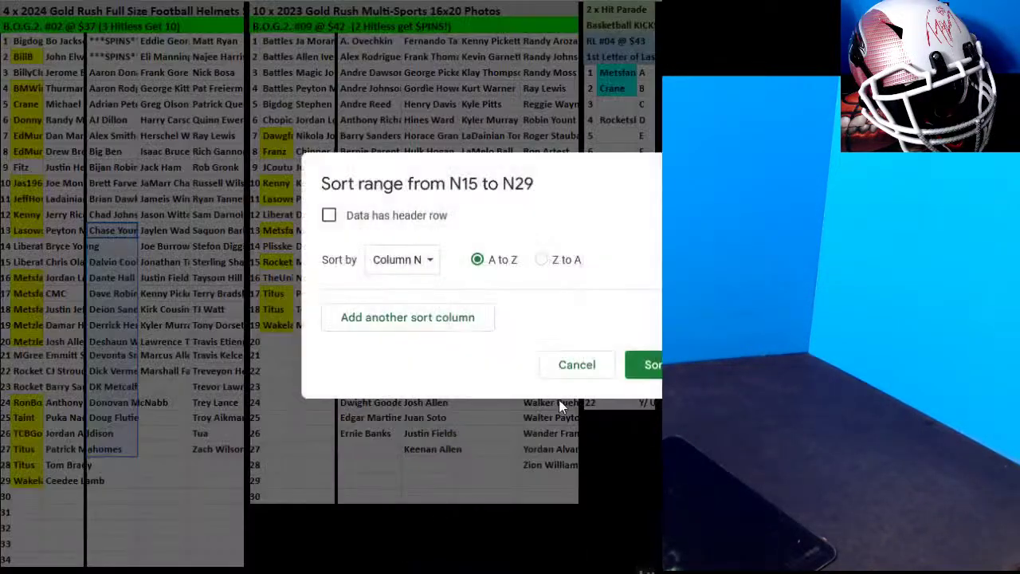
click(656, 368)
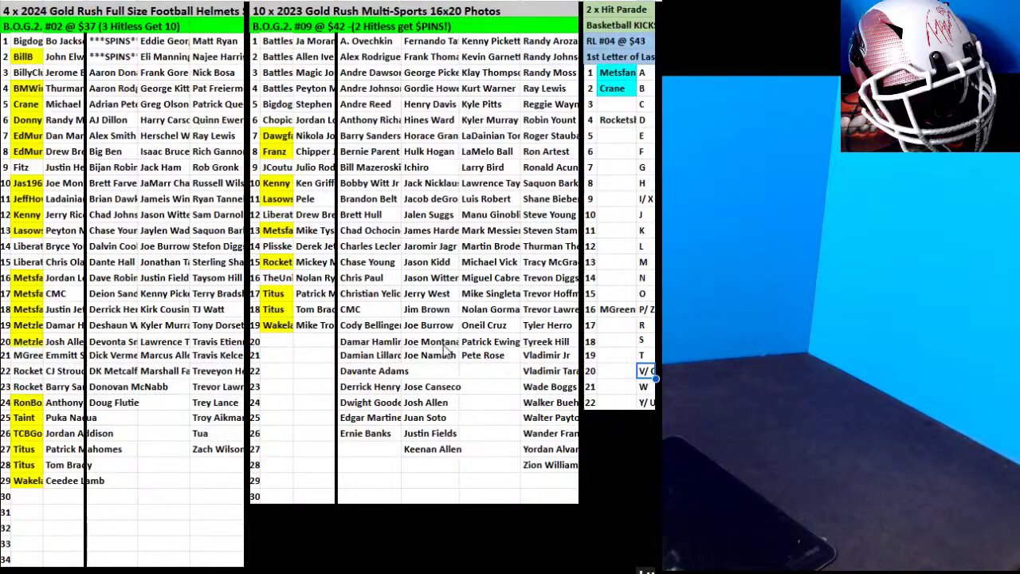
drag(431, 342, 437, 473)
right_click(438, 474)
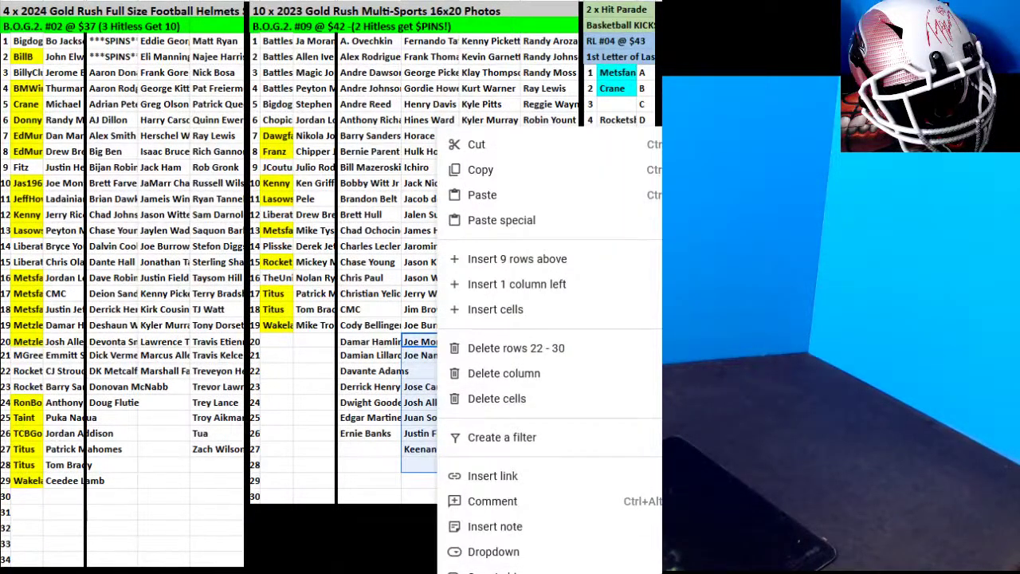
click(494, 565)
click(652, 364)
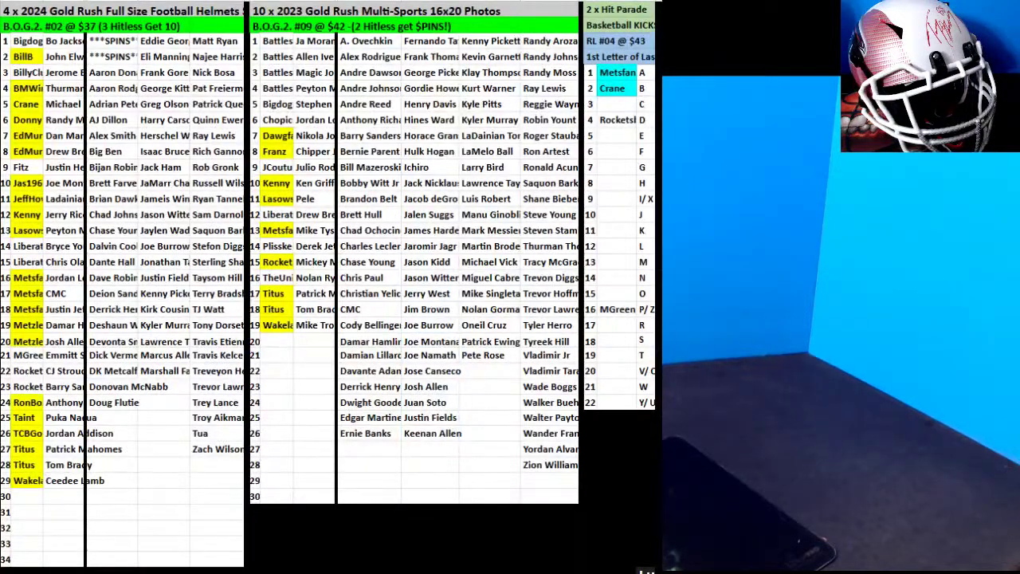
click(16, 492)
text(TheUnicorn)
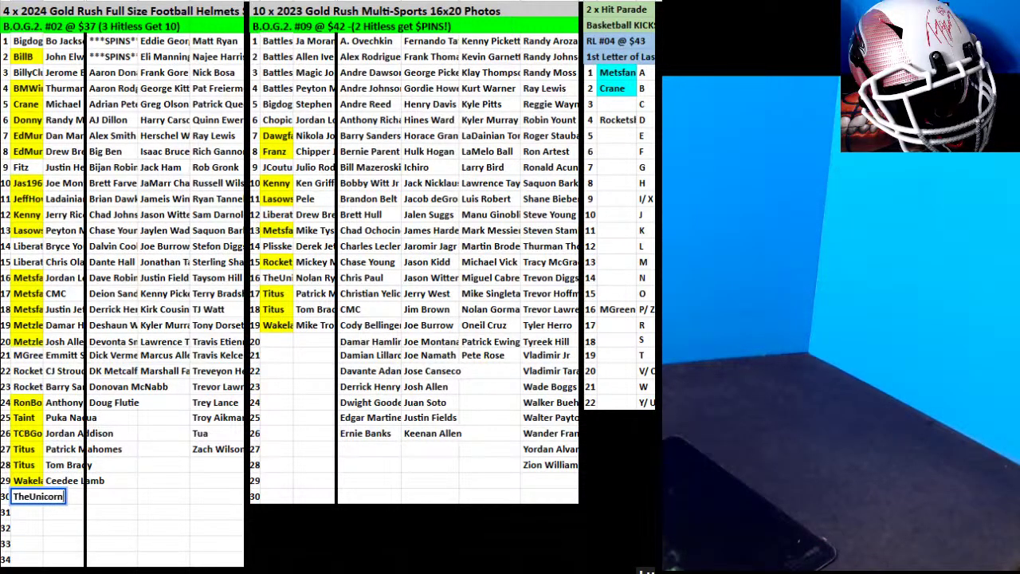
Move TJ Watt beside the row 30 buyer and Trevor Lawrence to row 31 with a new buyer.
click(210, 307)
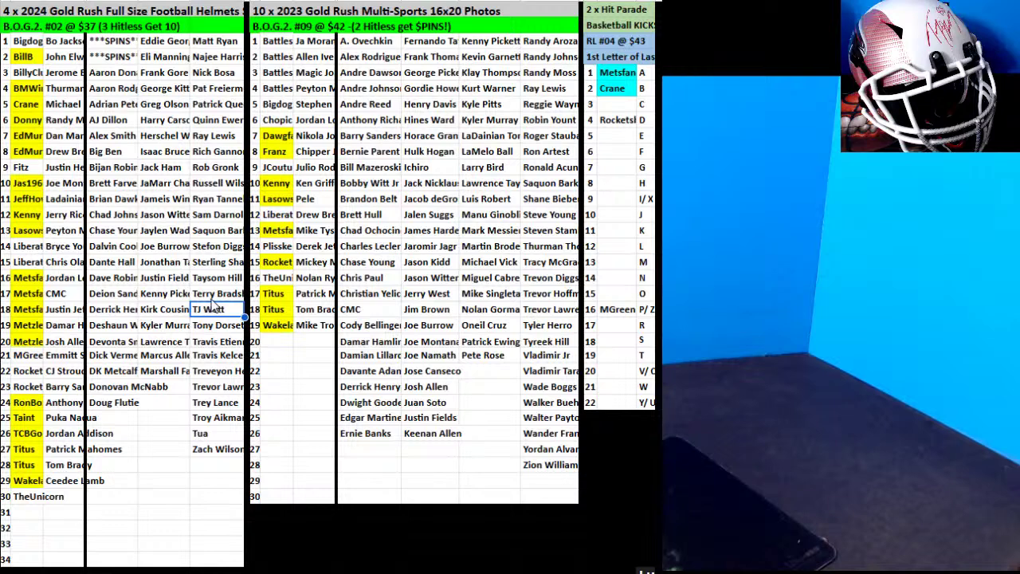
drag(213, 297, 64, 497)
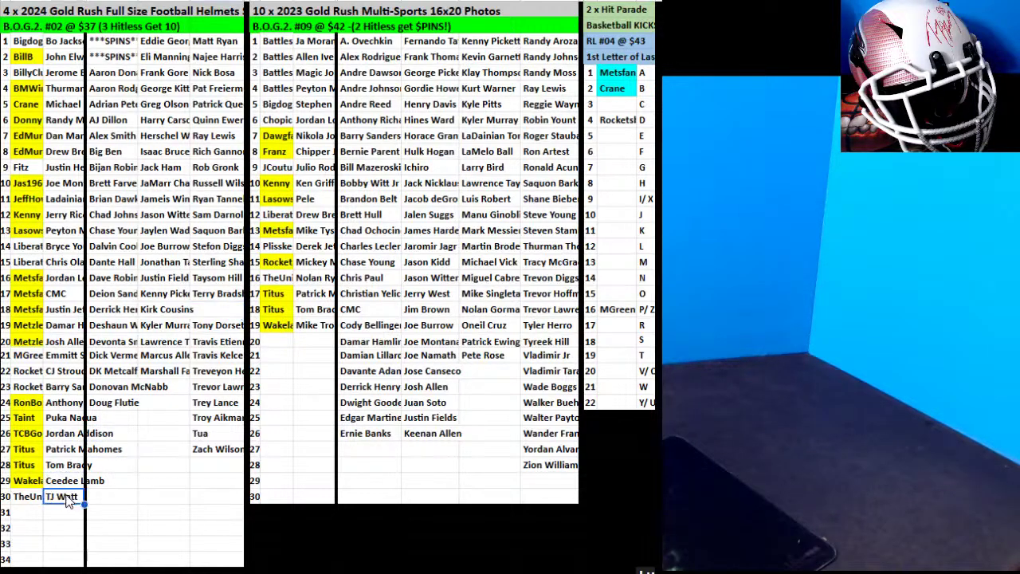
click(220, 389)
drag(216, 379, 65, 512)
click(30, 514)
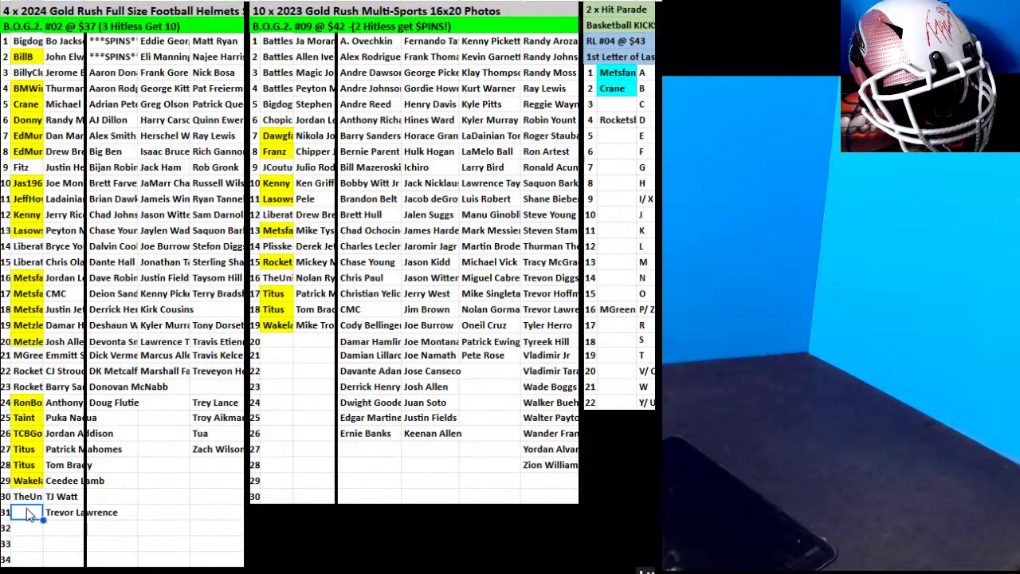
text(Chopich)
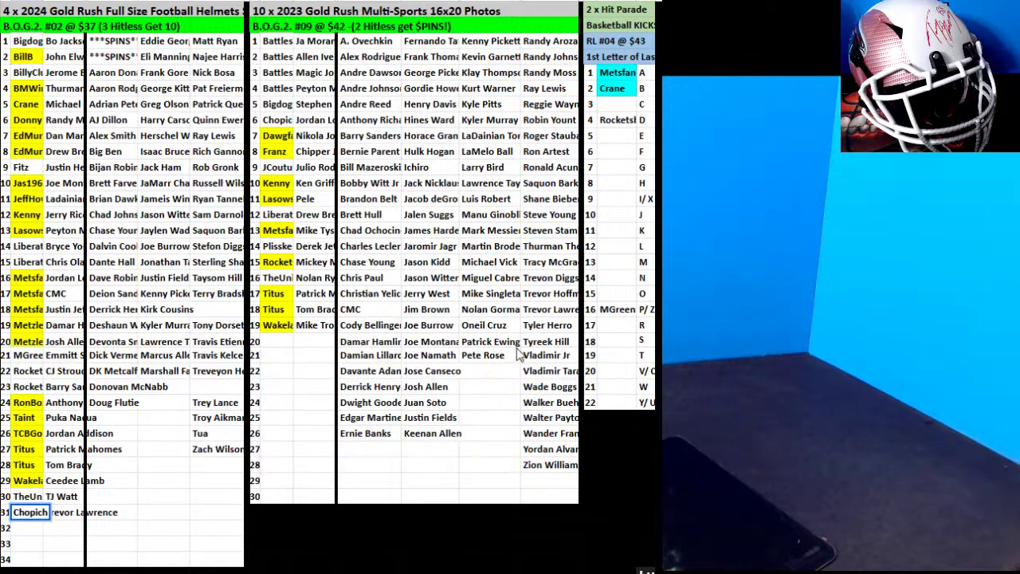
Fill helmet buyer cells A22:A23 yellow.
drag(31, 372, 30, 387)
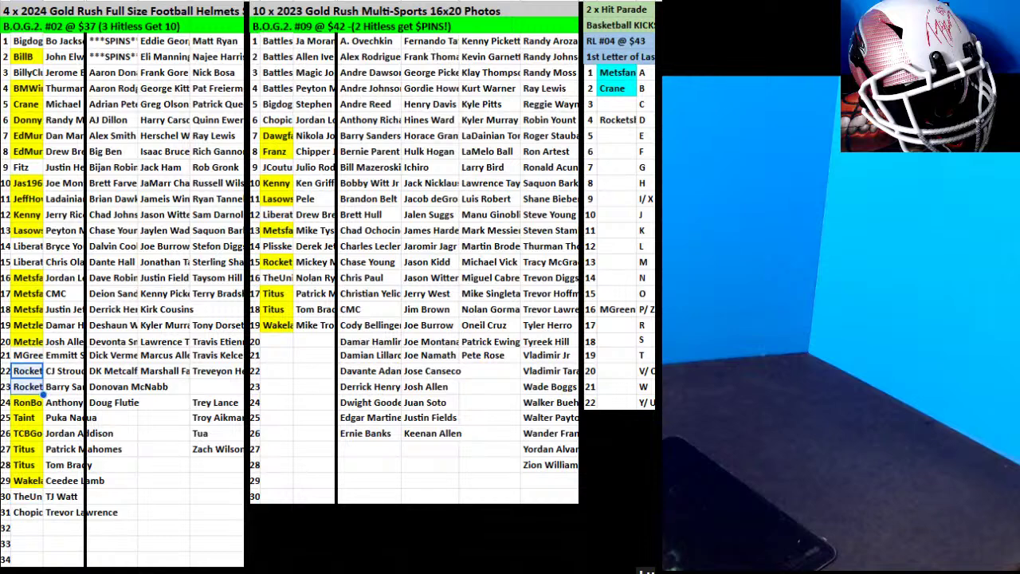
click(647, 17)
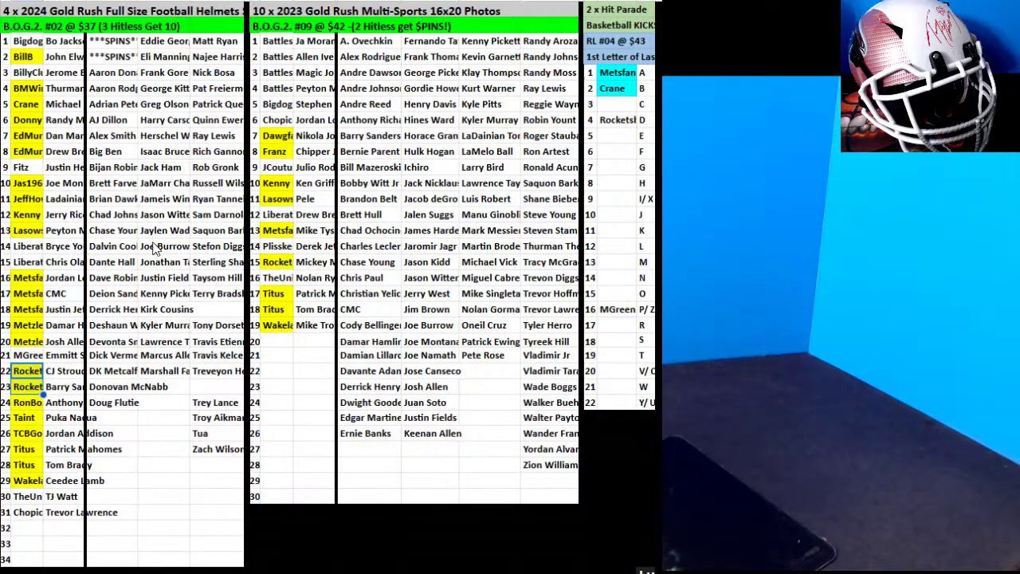
click(144, 310)
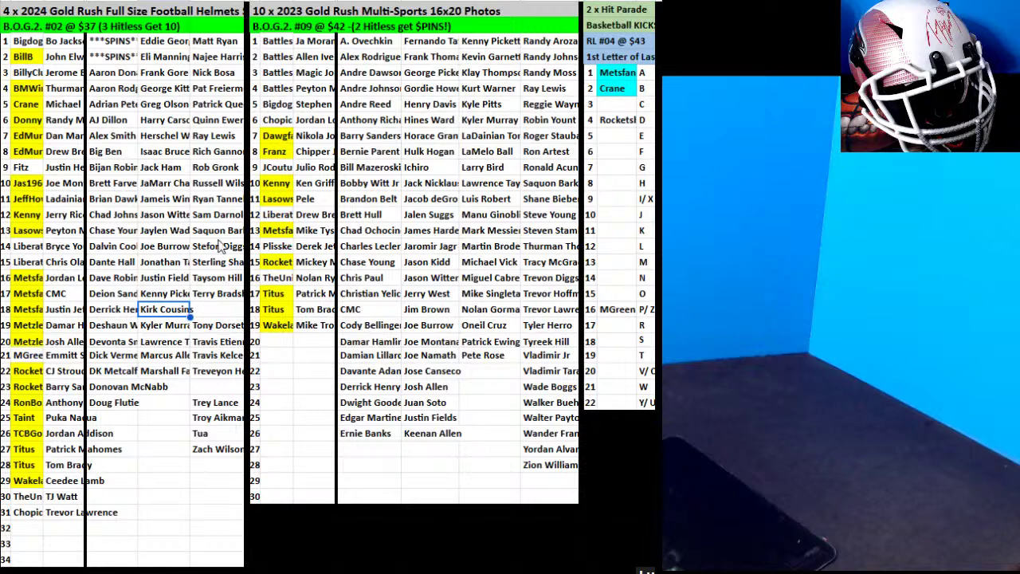
Fill the helmets-list buyer cells in row 12 and rows 14–16 yellow.
click(277, 214)
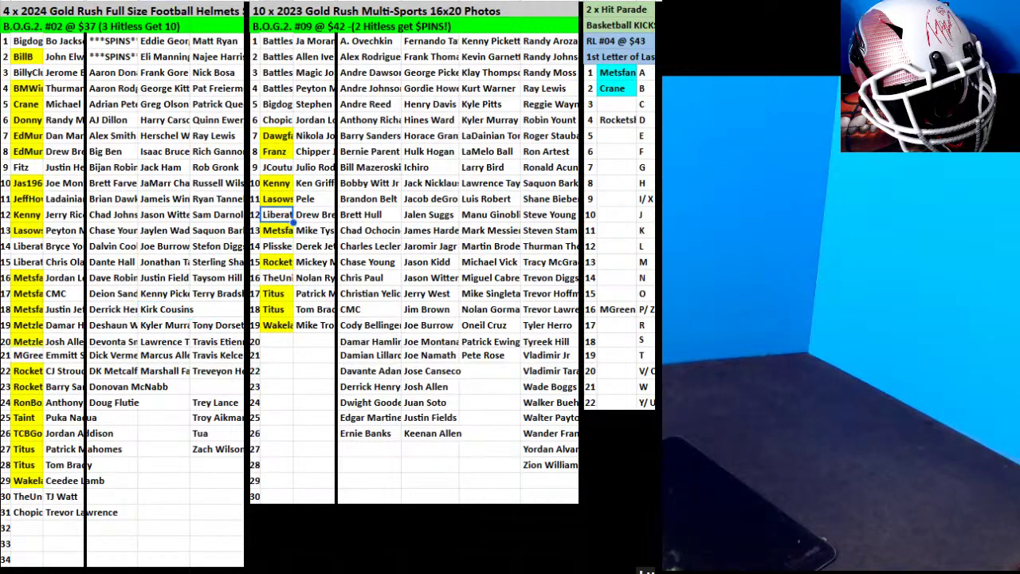
click(658, 8)
click(646, 11)
drag(28, 247, 31, 277)
click(658, 8)
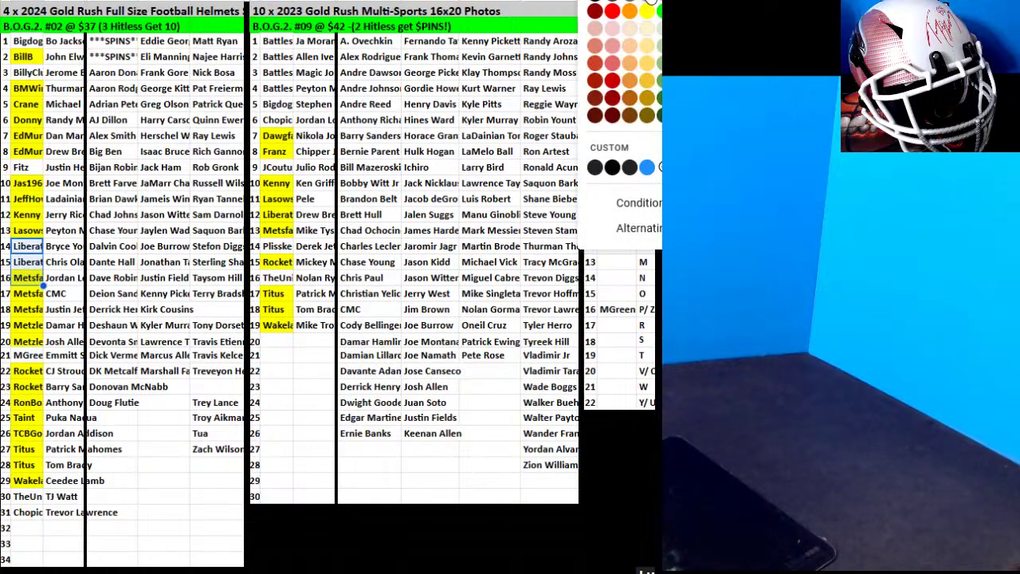
click(646, 10)
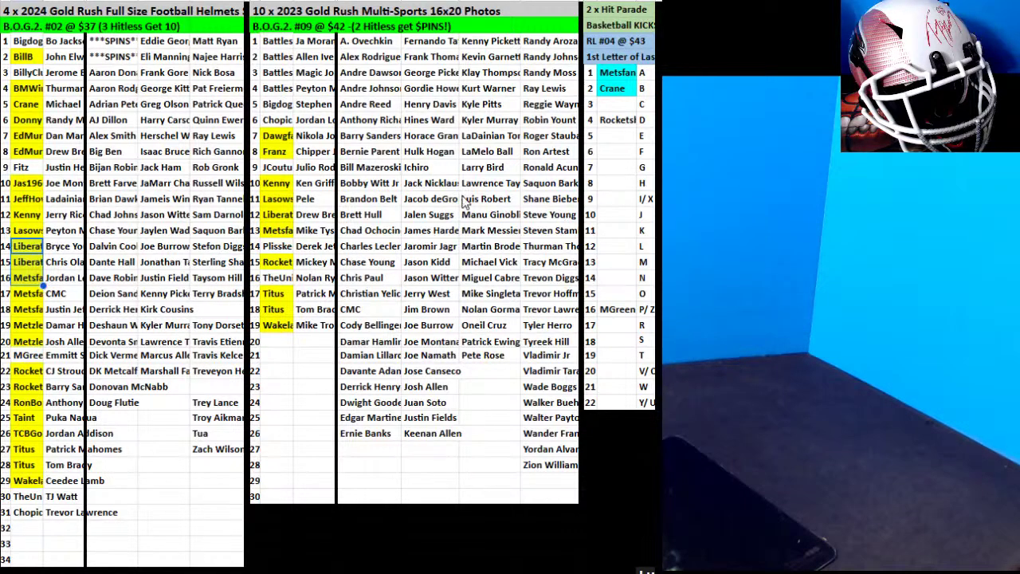
Fill the photos-list row 6 buyer and helmets-list row 31 buyer yellow.
click(290, 117)
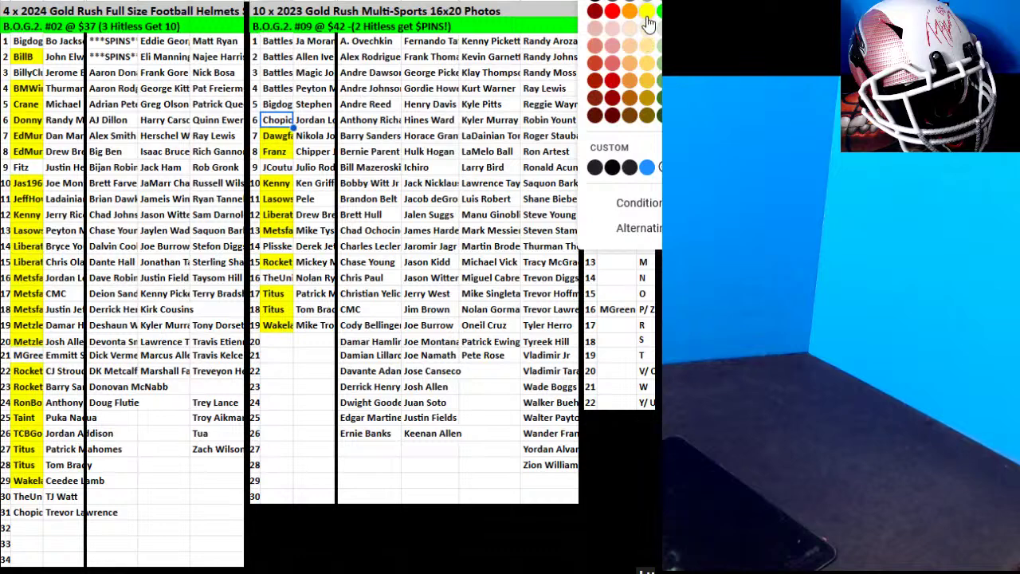
click(646, 37)
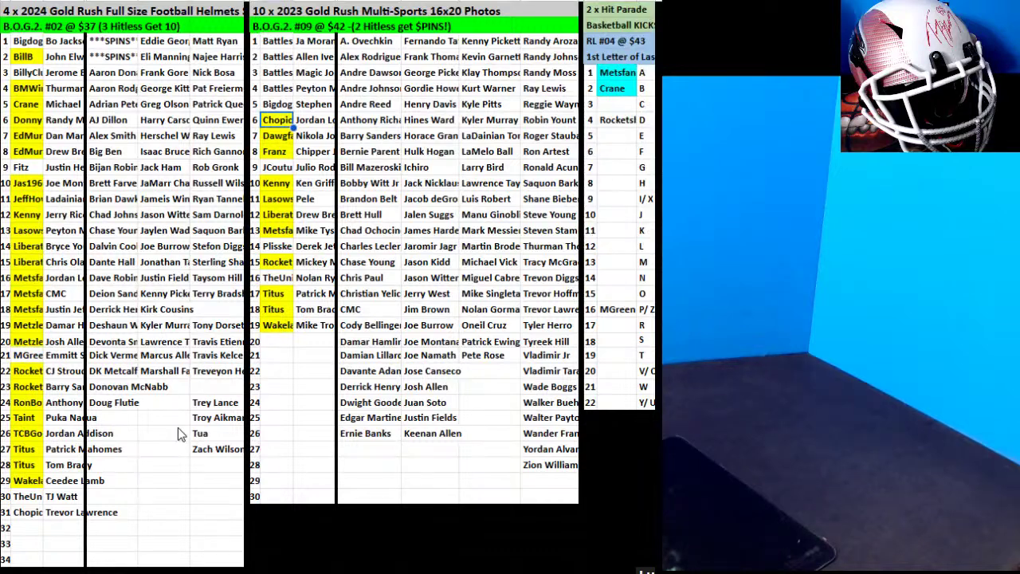
click(21, 517)
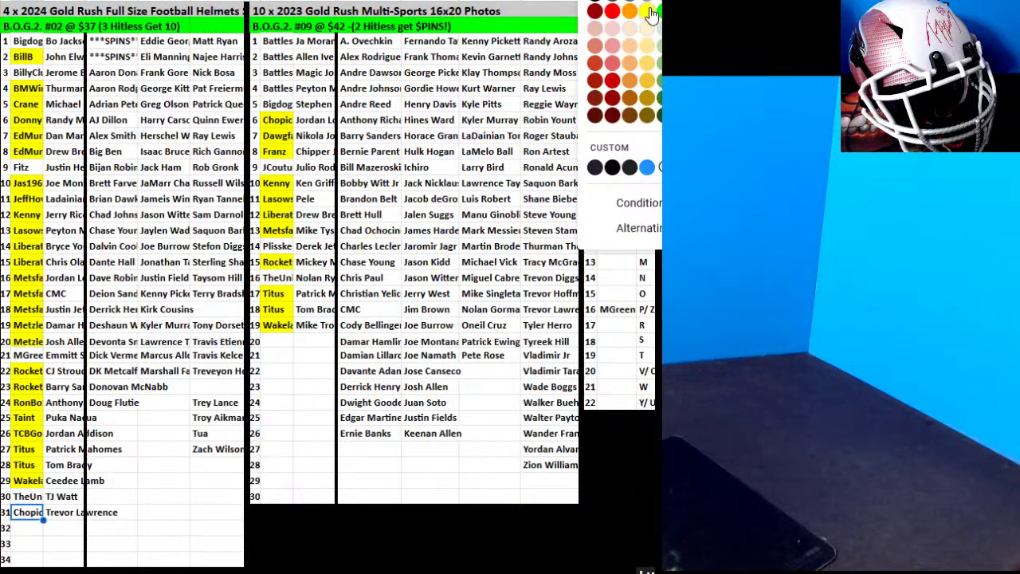
click(642, 38)
click(35, 529)
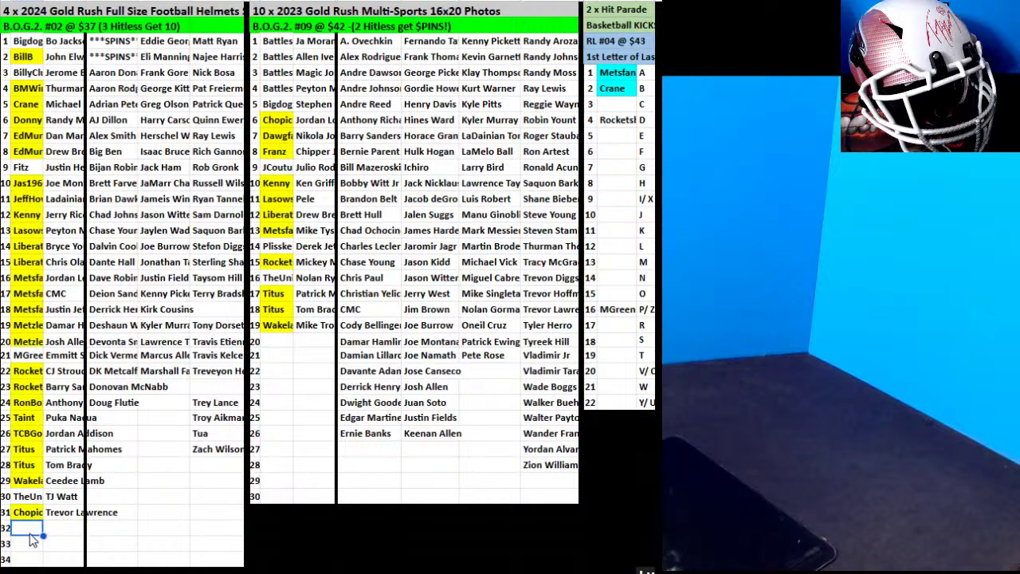
Enter a new buyer in A32 and move the Rob Gronk card beside it.
text(Petoc)
key(BackSpace)
key(BackSpace)
key(BackSpace)
key(BackSpace)
key(BackSpace)
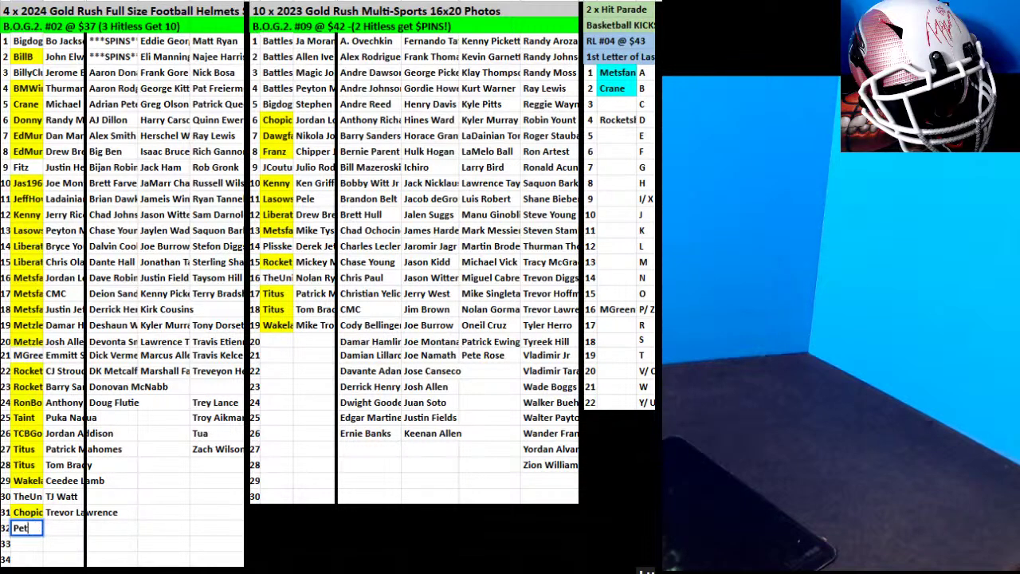
text(Petlock)
click(227, 168)
drag(229, 161, 58, 526)
Enter another buyer in A33 and move the Jason Witten card into row 33.
click(26, 545)
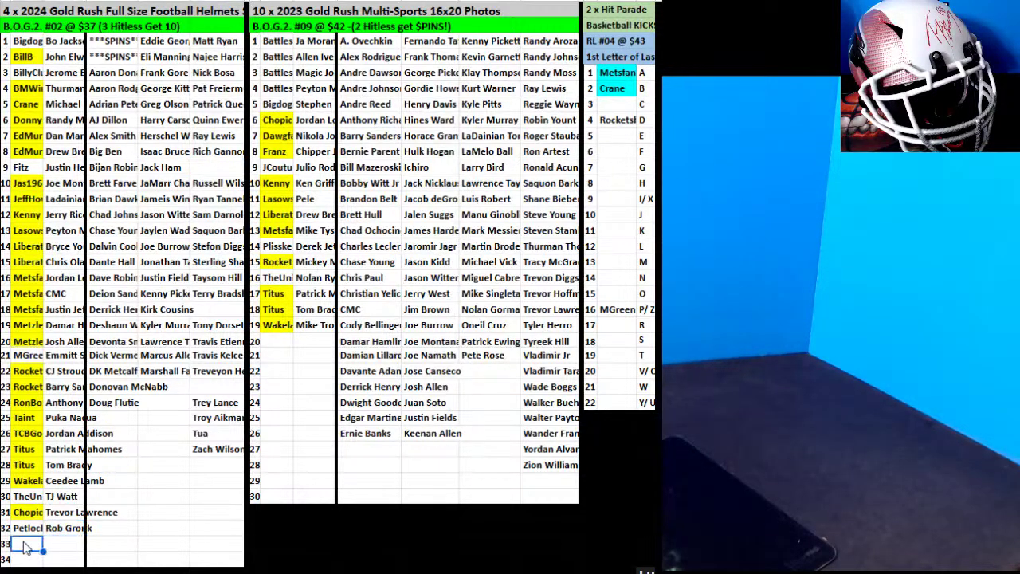
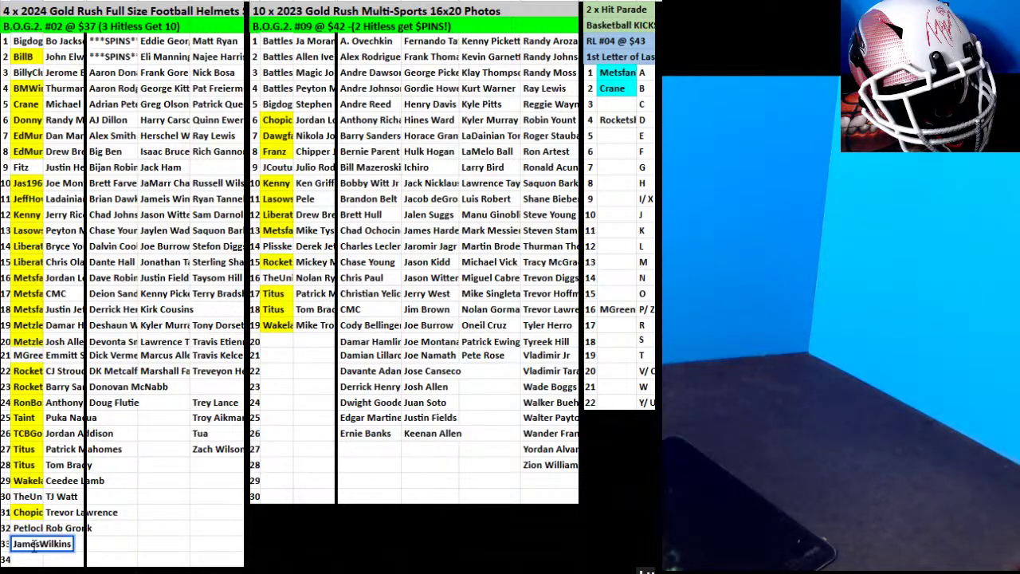
click(180, 387)
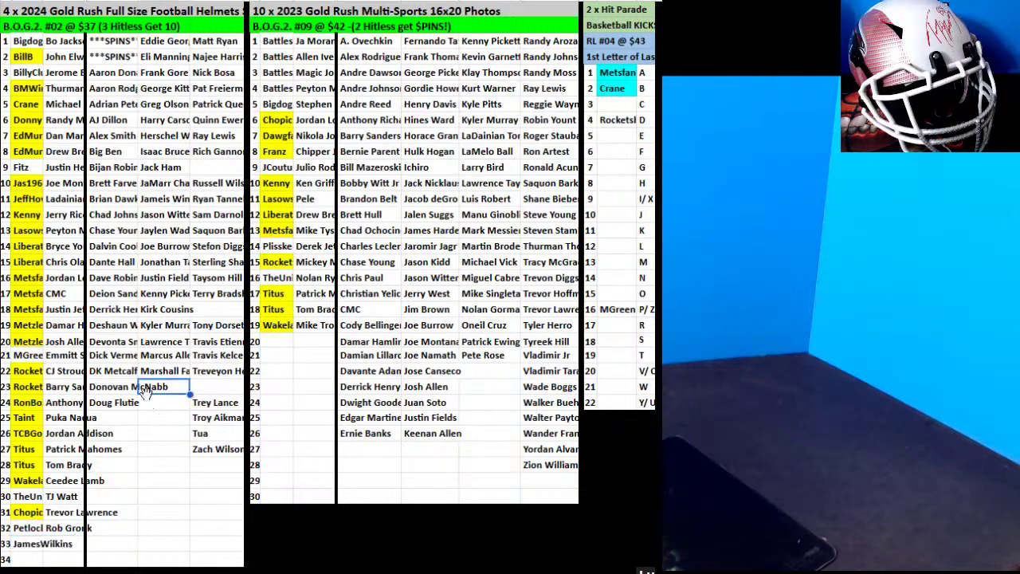
click(167, 212)
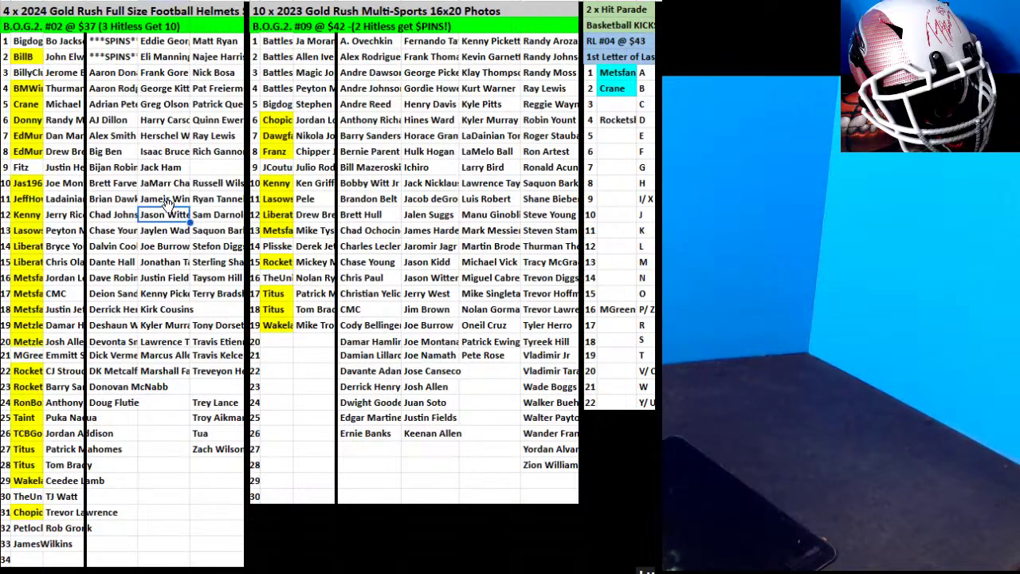
drag(165, 206, 68, 545)
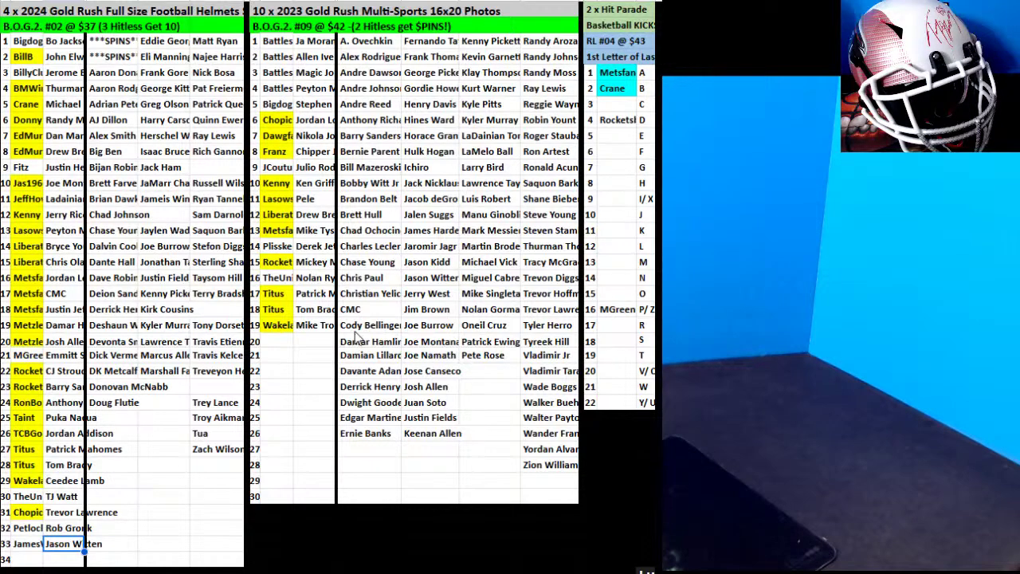
Fill the row 9 buyer yellow and paste the yellow photos-list buyer cell into A30.
click(33, 169)
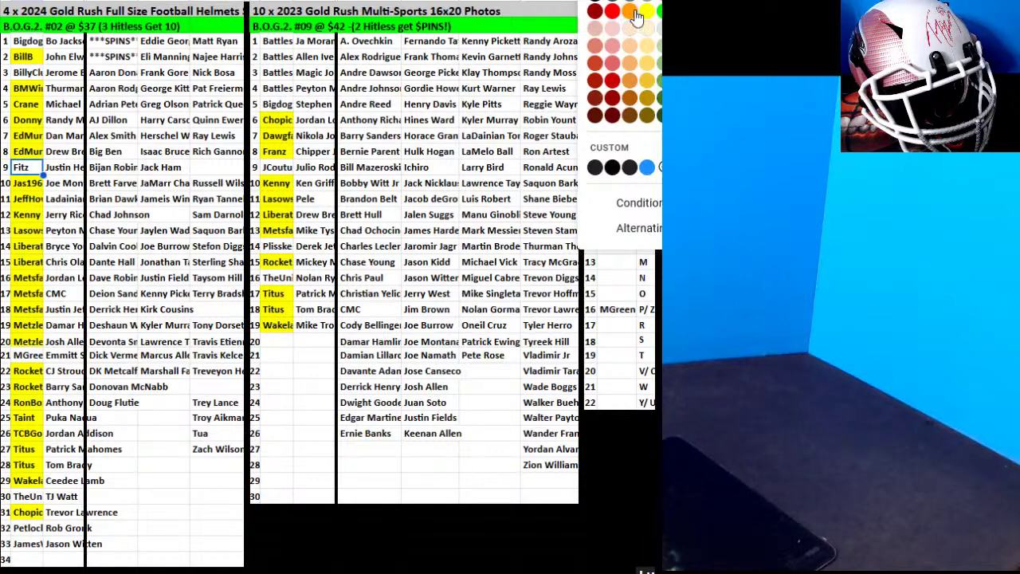
click(650, 14)
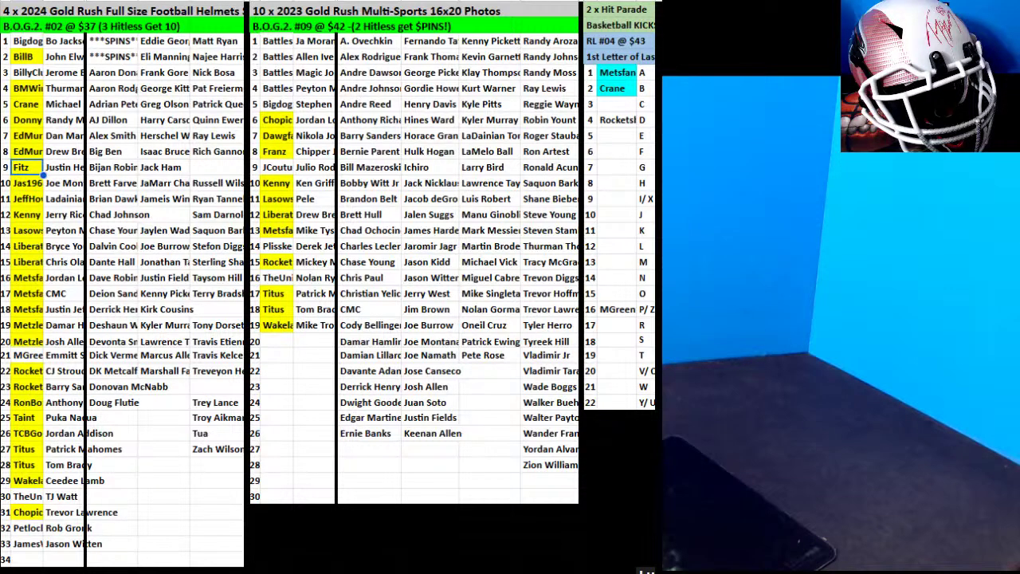
click(276, 277)
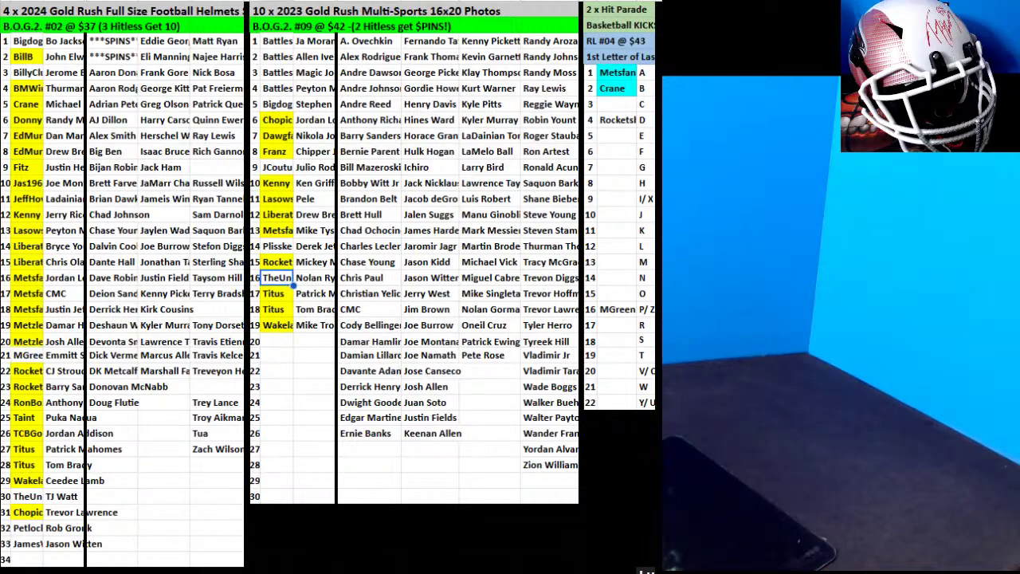
key(ctrl+c)
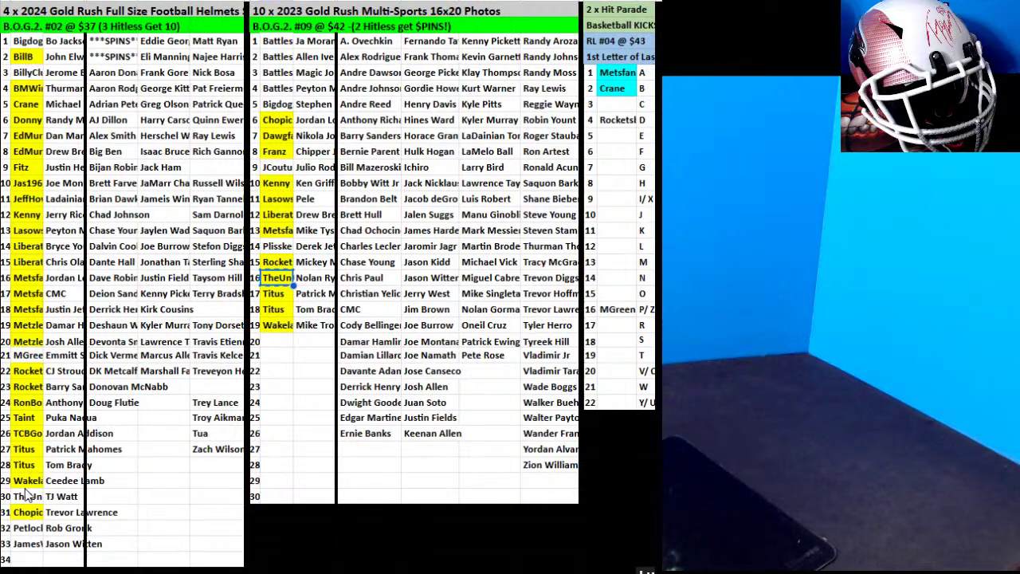
click(30, 496)
key(ctrl+v)
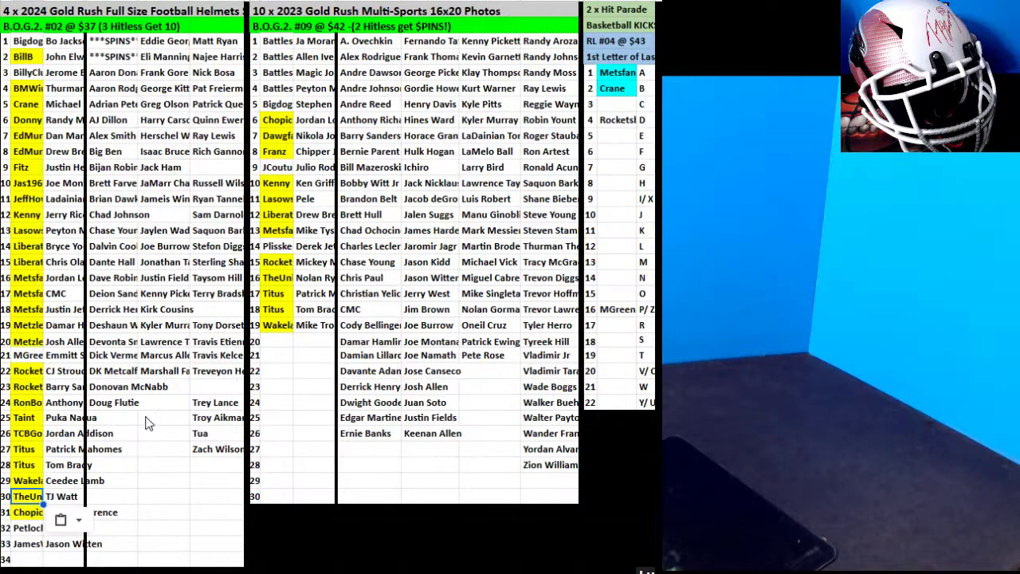
Highlight the row 32 and row 21 buyer cells yellow.
click(28, 529)
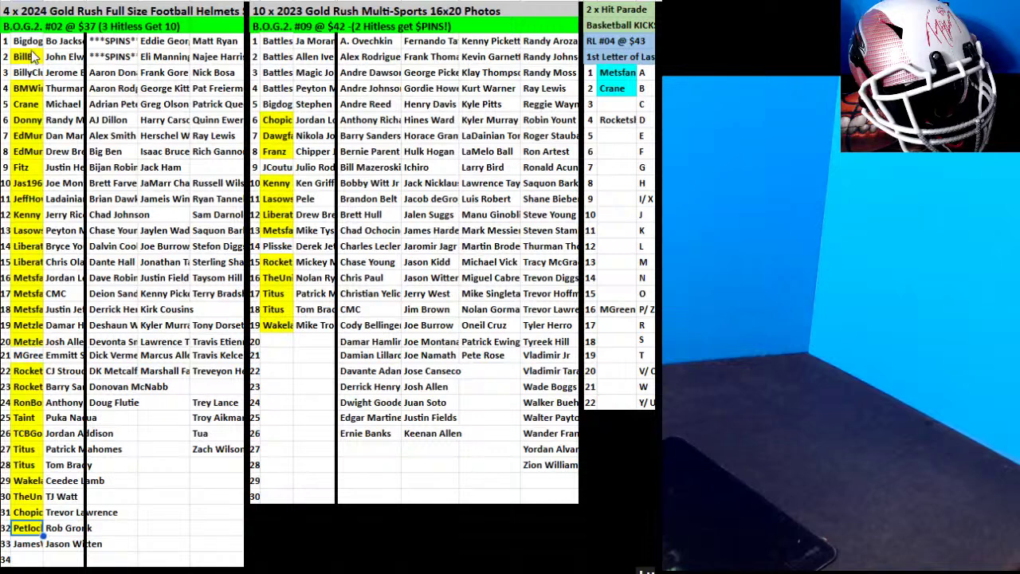
click(32, 43)
shift+click(49, 430)
click(351, 266)
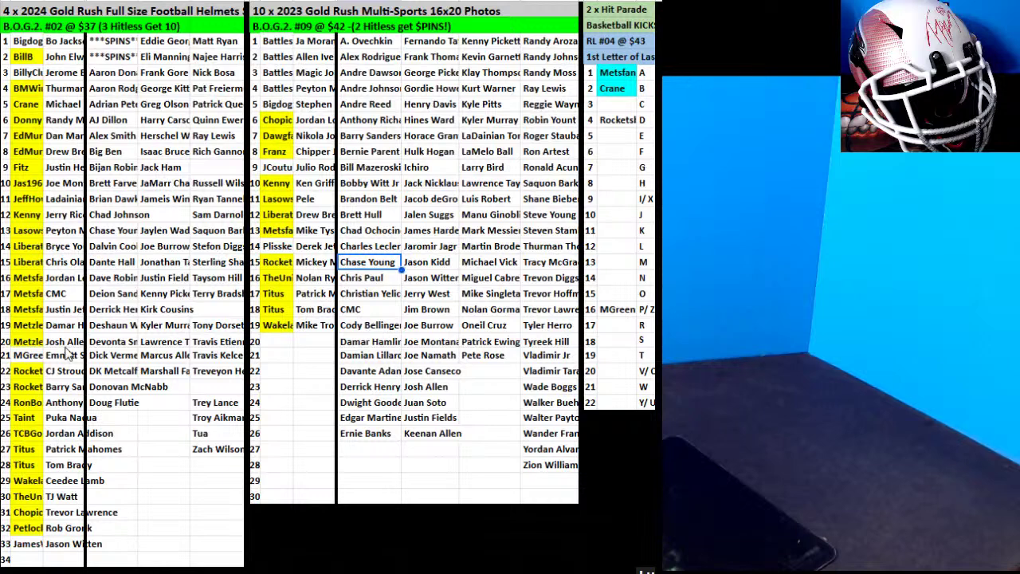
click(32, 356)
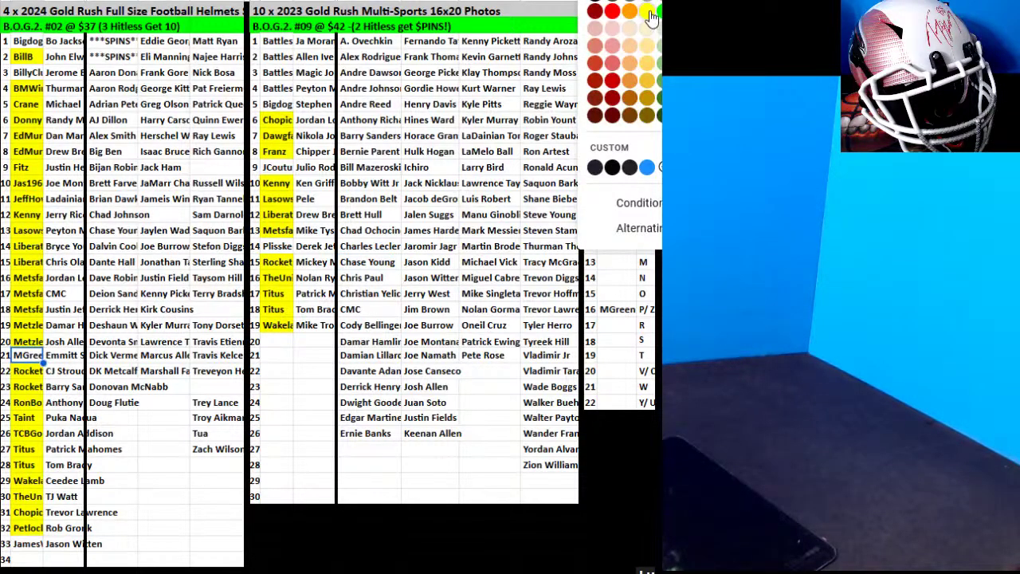
click(647, 27)
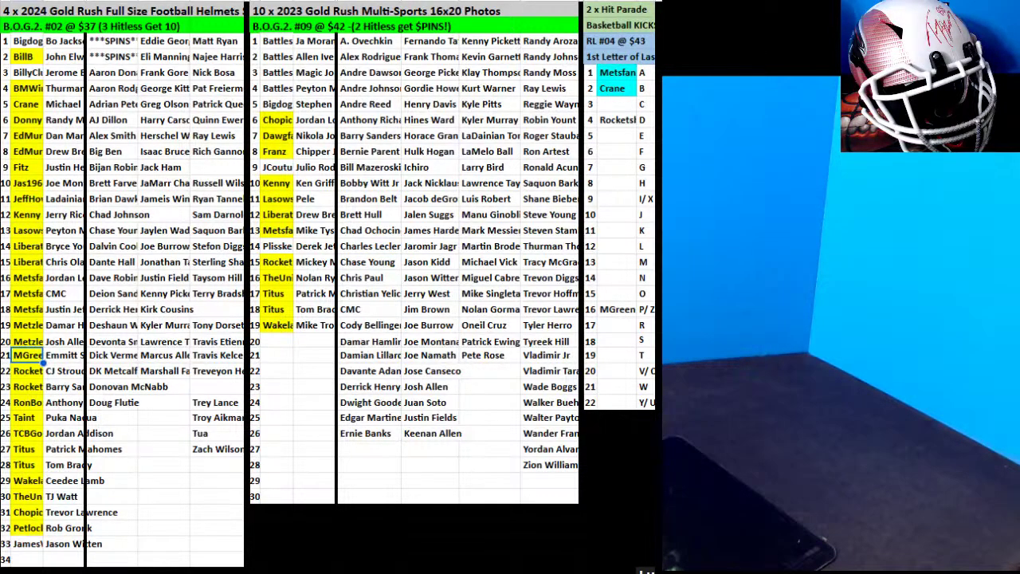
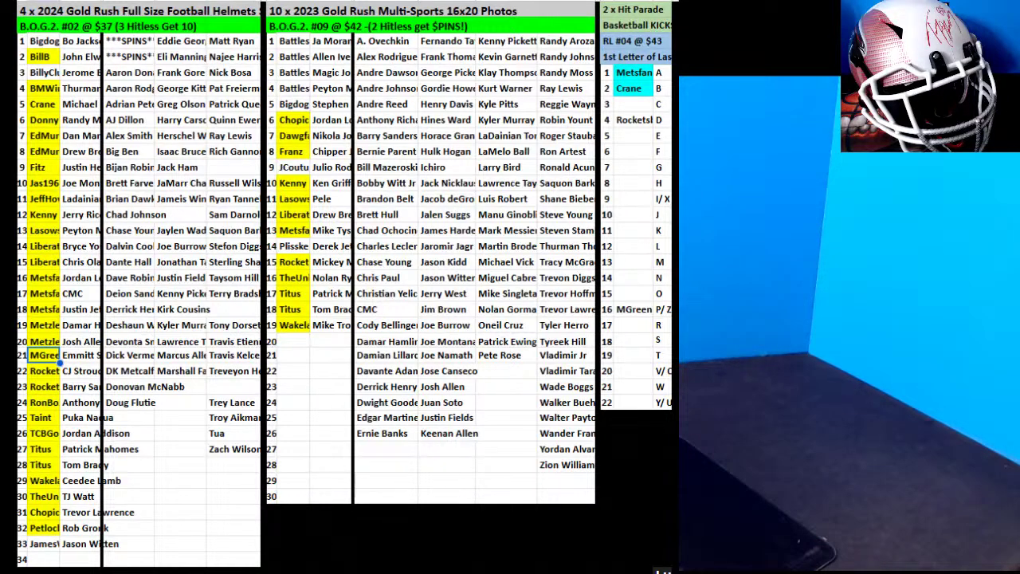
Move JaMarr Chase down to B34 and enter the new buyer's name in A34.
click(44, 72)
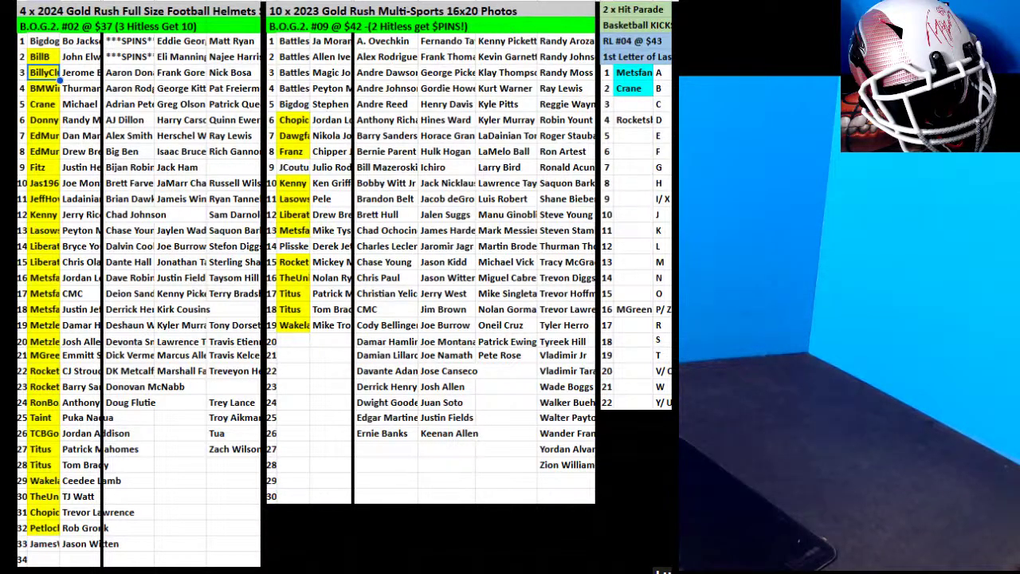
click(191, 183)
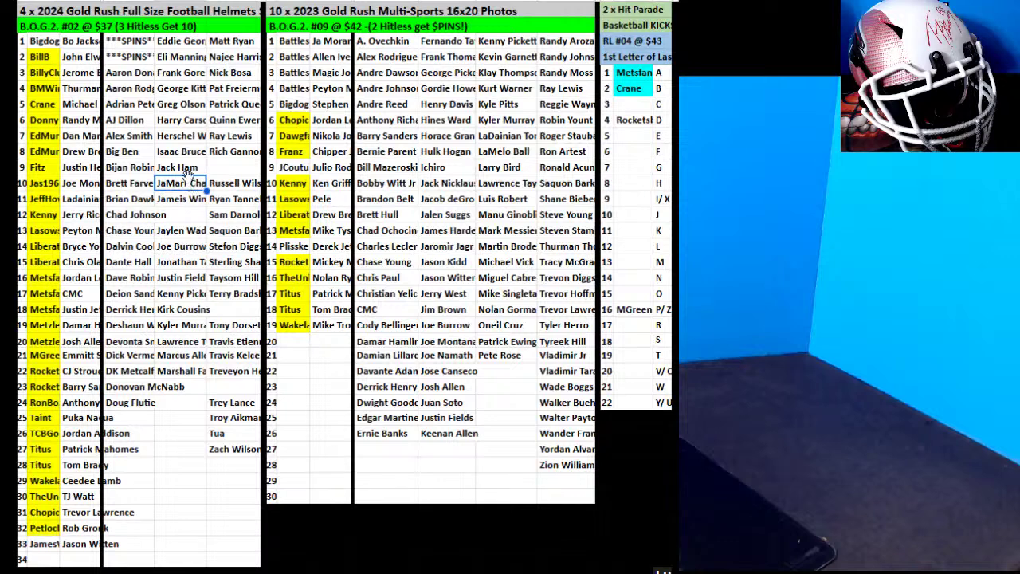
key(Up)
click(190, 184)
drag(188, 185, 92, 561)
click(40, 559)
text(Titus)
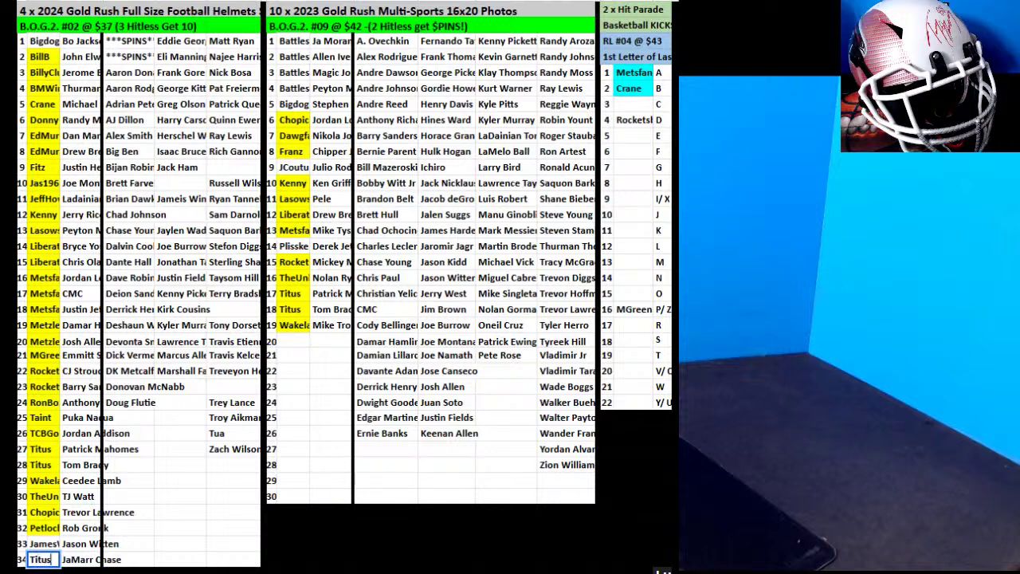
Sort rows 1–34 by the player name column B, A to Z.
drag(50, 47, 86, 559)
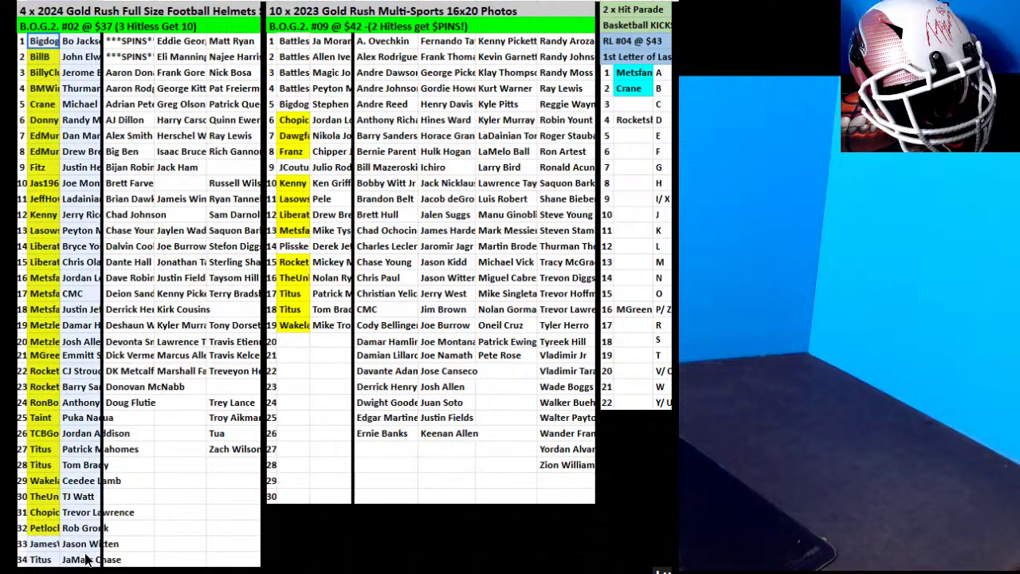
right_click(73, 288)
click(363, 534)
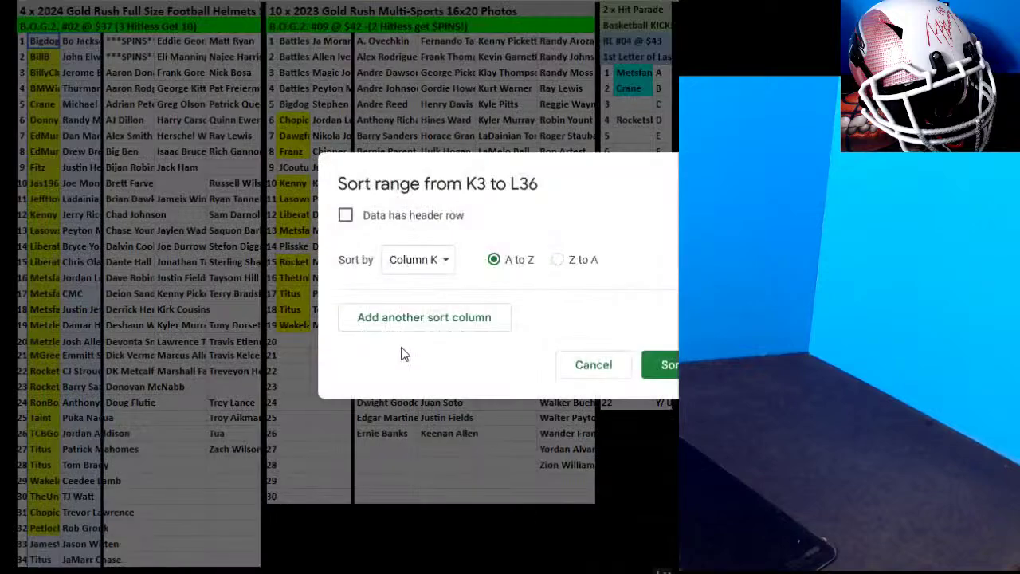
click(419, 259)
click(449, 281)
click(659, 364)
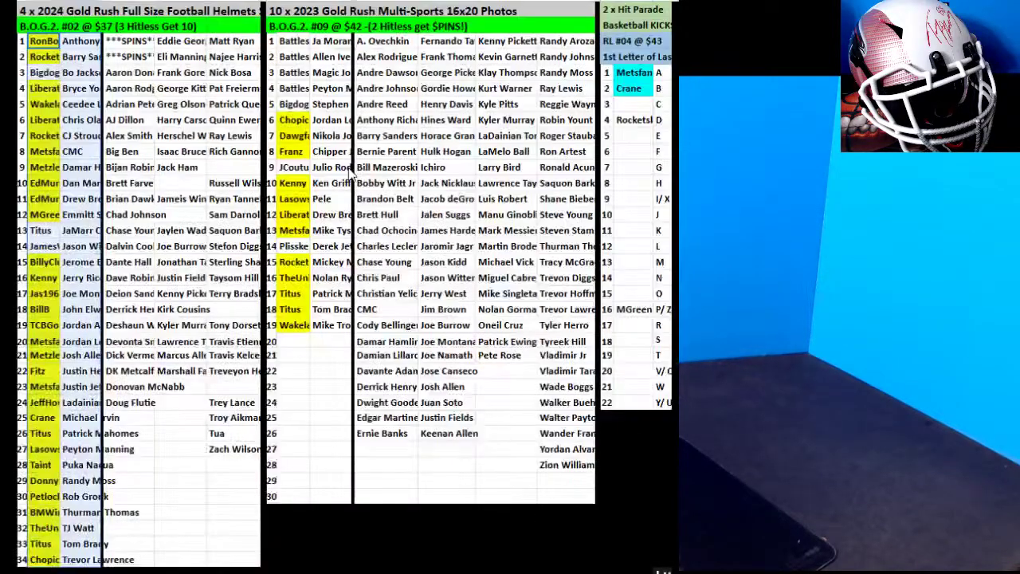
Move the column D and column E names below the names in column C.
drag(180, 42, 188, 407)
key(ctrl+c)
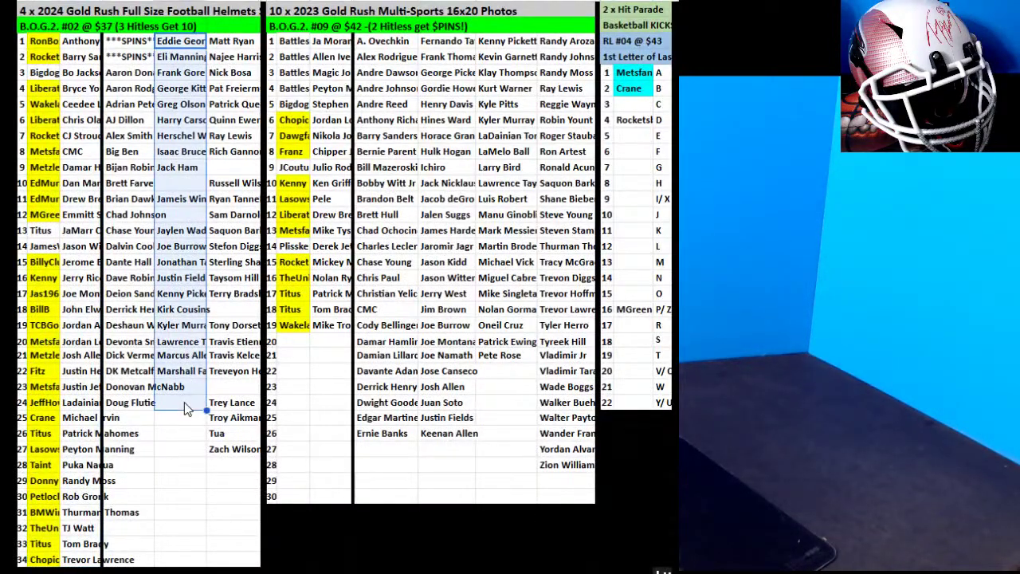
click(134, 421)
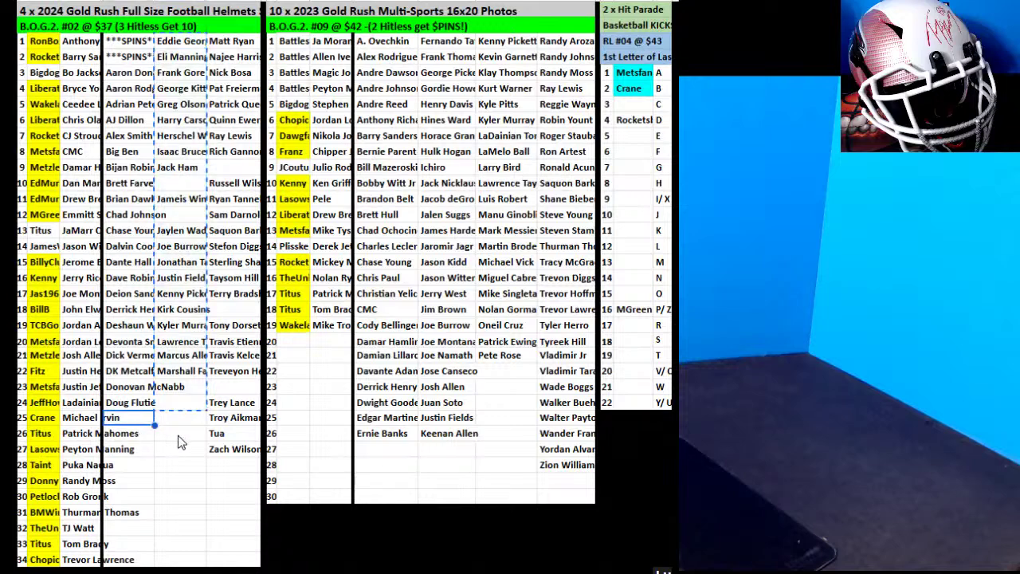
key(ctrl+v)
click(216, 449)
drag(231, 102, 231, 41)
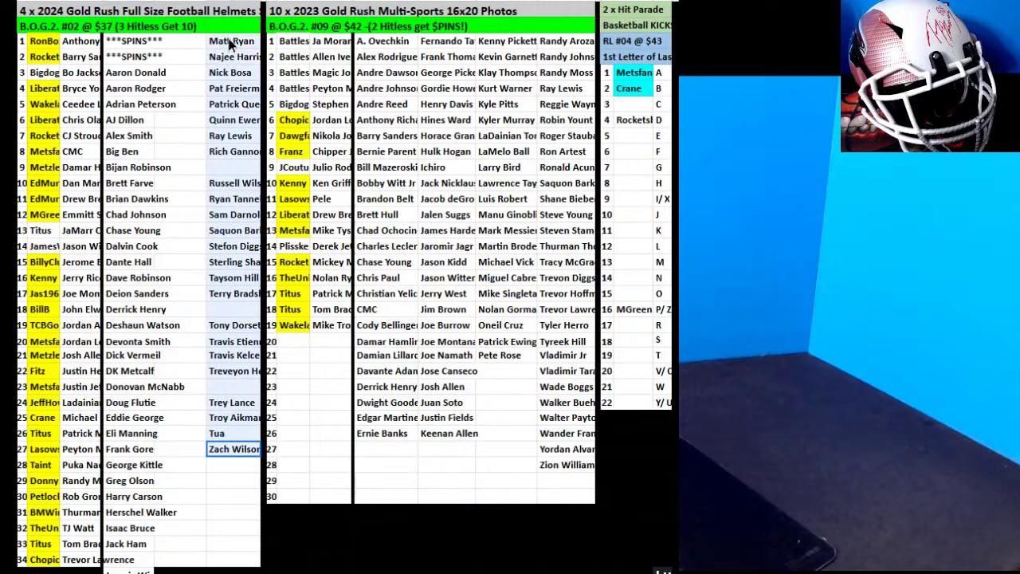
scroll(203, 174, down, 7)
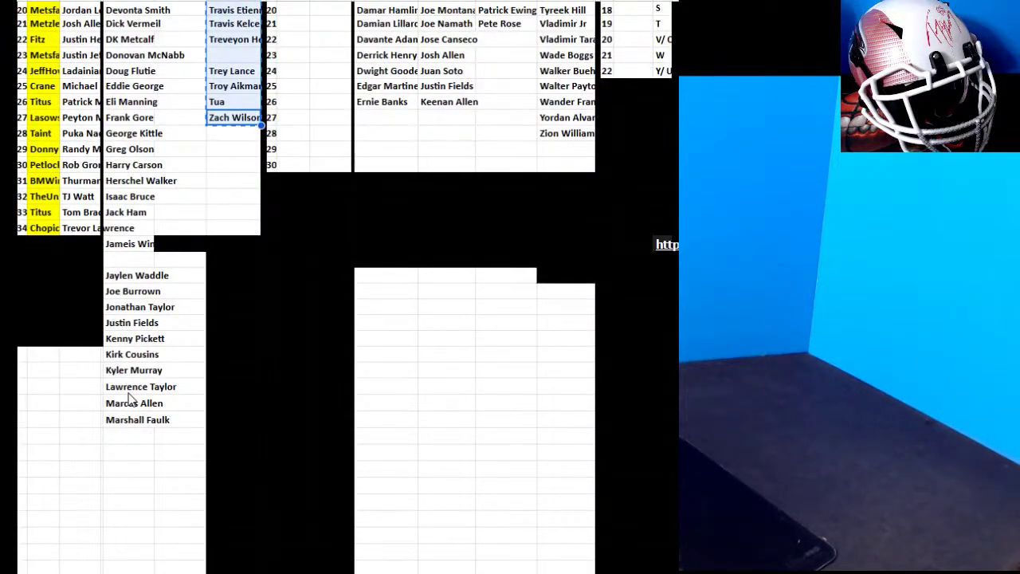
click(126, 434)
key(ctrl+v)
scroll(214, 391, down, 15)
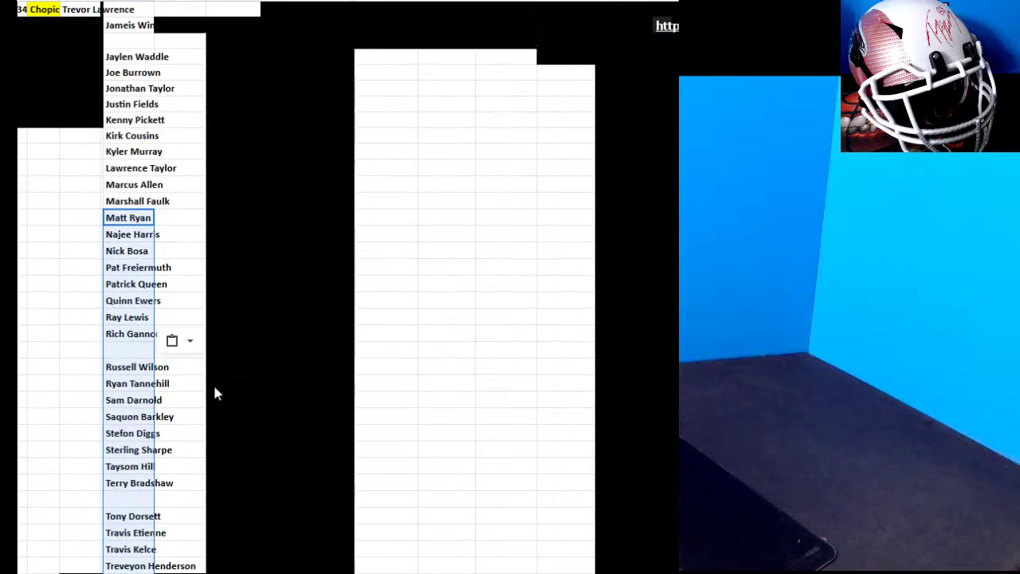
scroll(124, 145, up, 15)
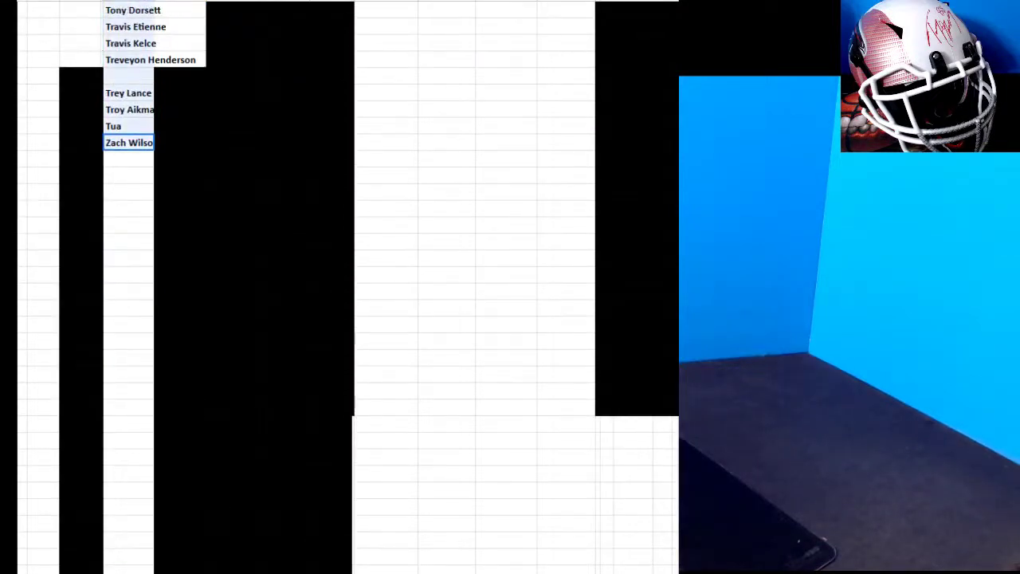
right_click(129, 52)
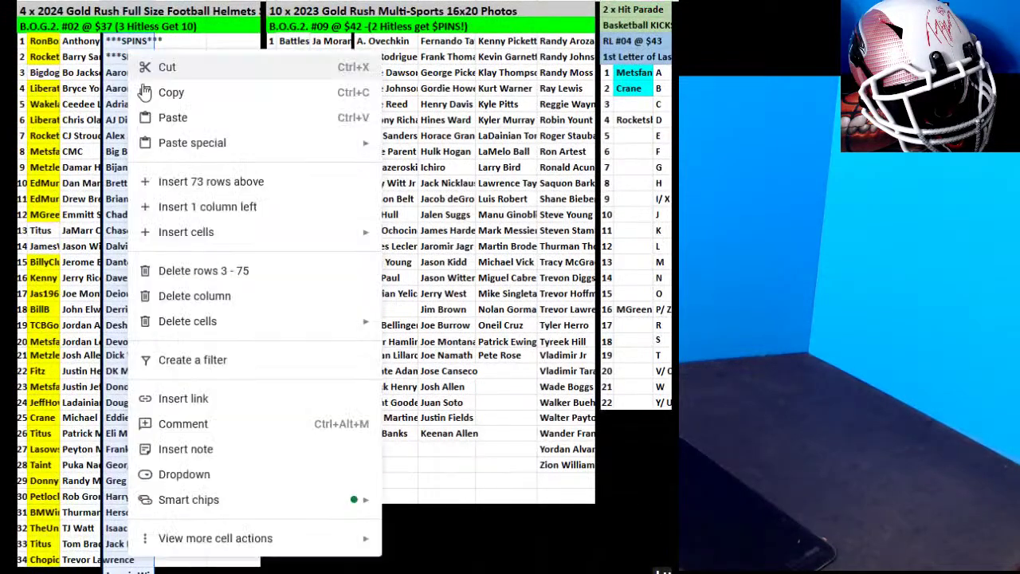
mouse_move(239, 538)
click(444, 458)
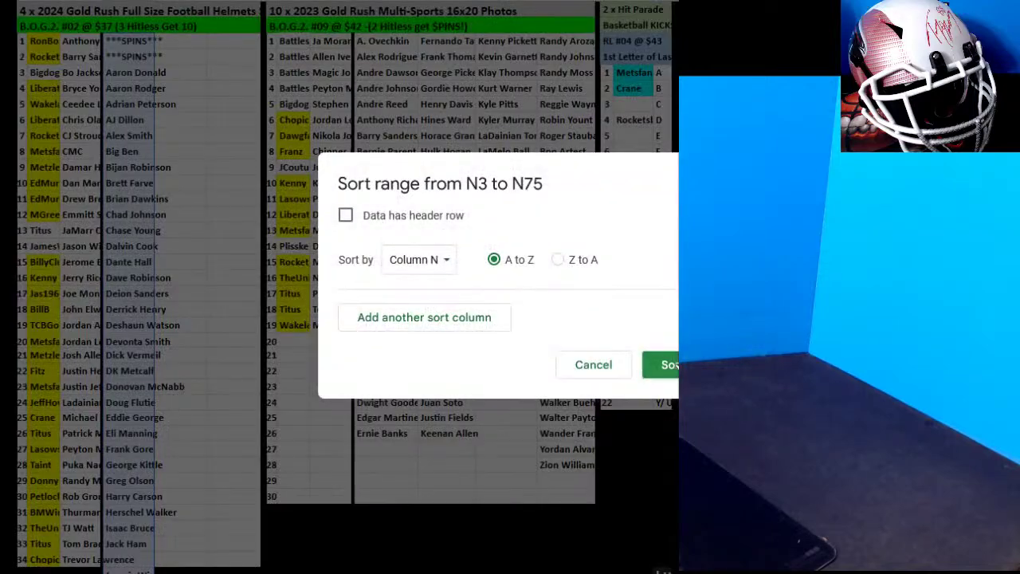
click(665, 364)
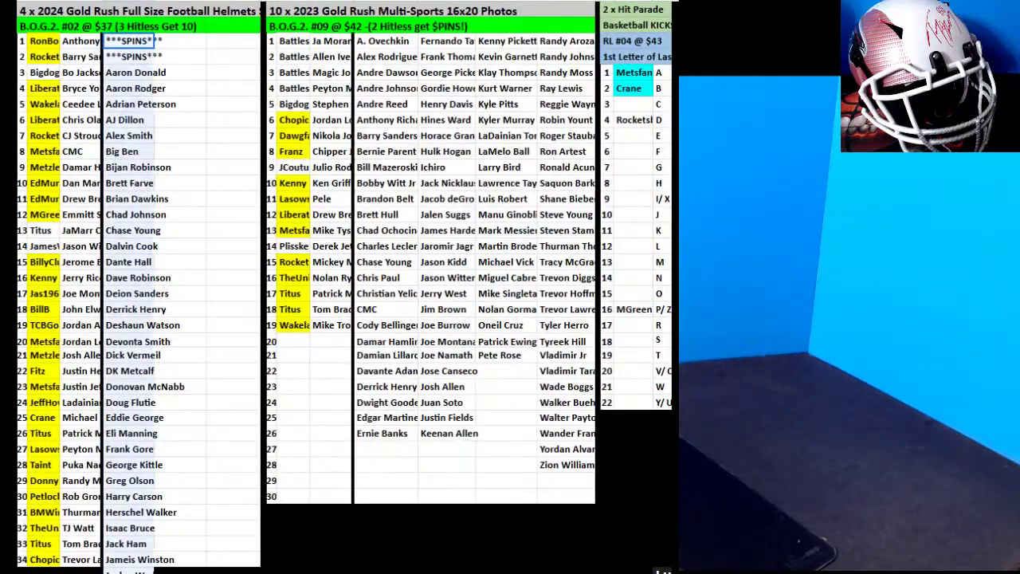
scroll(143, 398, down, 15)
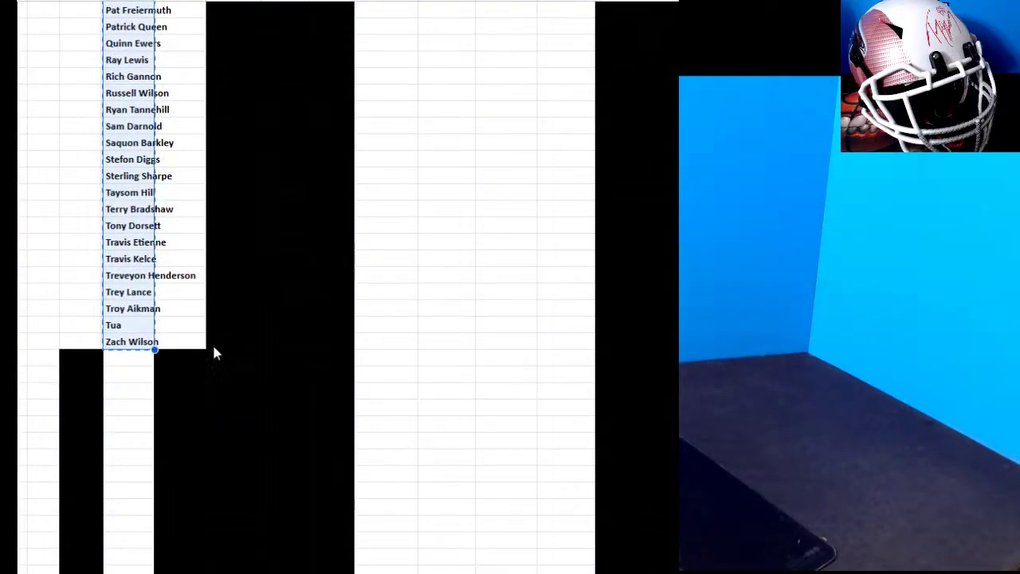
scroll(215, 351, up, 15)
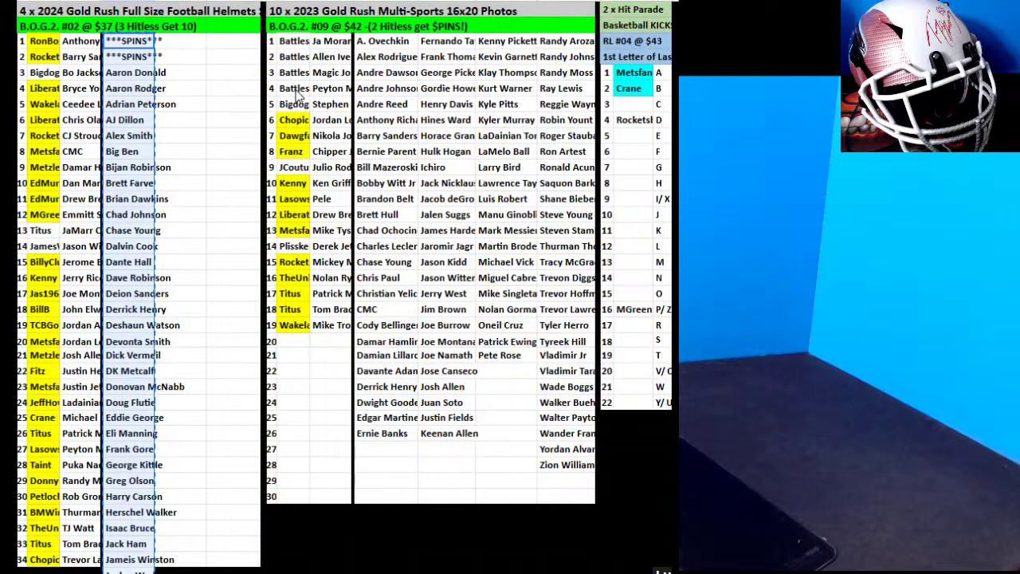
Highlight the row 5 photos-break buyer and row 3 helmets-break buyer cells in yellow.
click(296, 105)
click(647, 1)
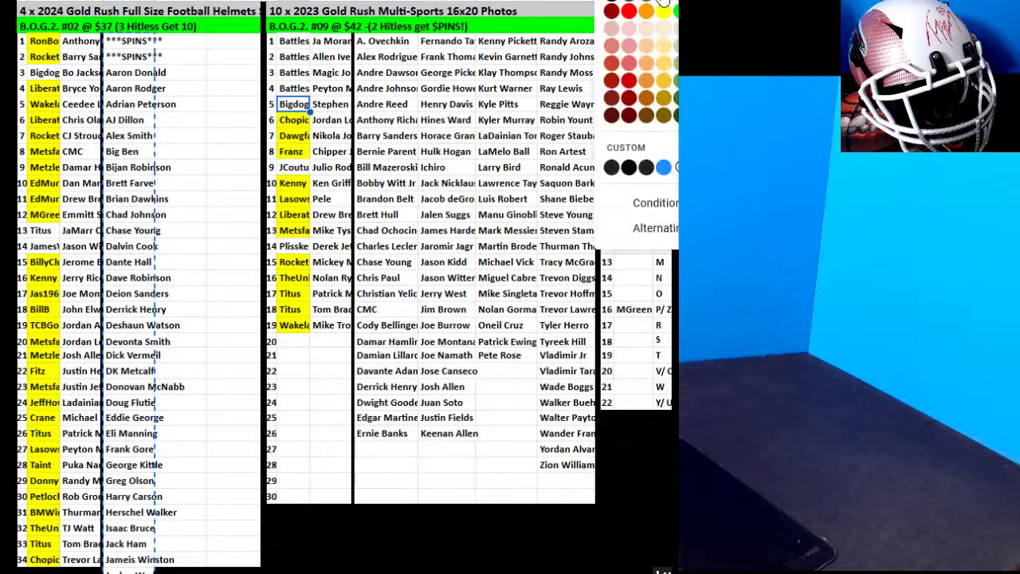
click(647, 18)
click(44, 72)
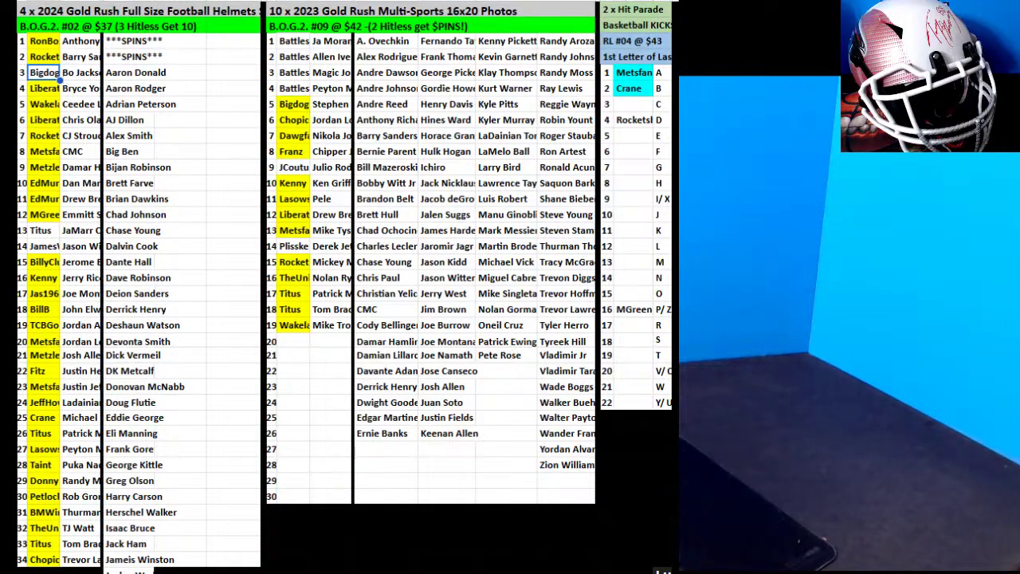
click(649, 3)
click(652, 7)
Copy the full column C player list and paste it into RANDOM.ORG's List Randomizer.
key(alt+Tab)
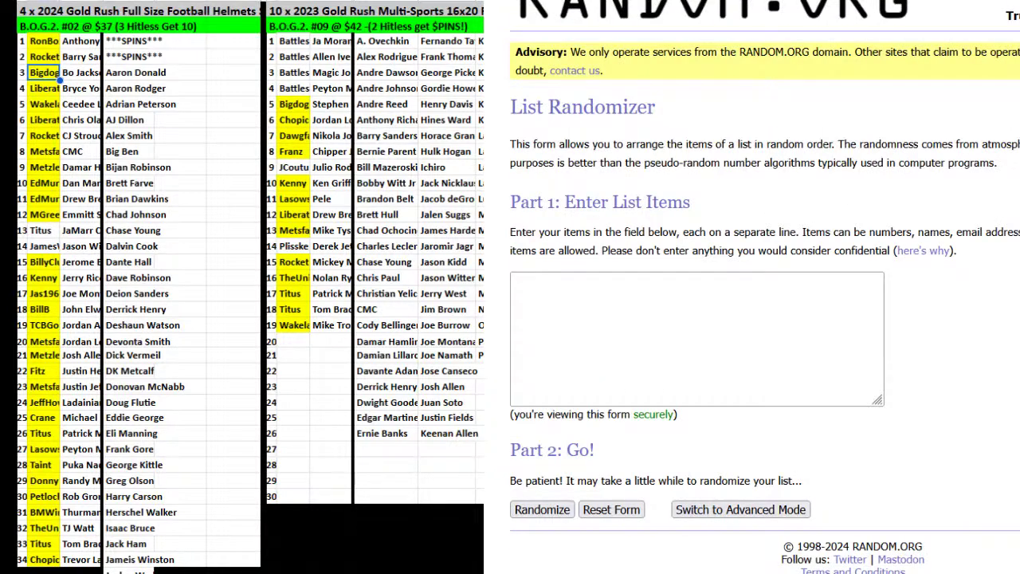
click(534, 314)
click(134, 41)
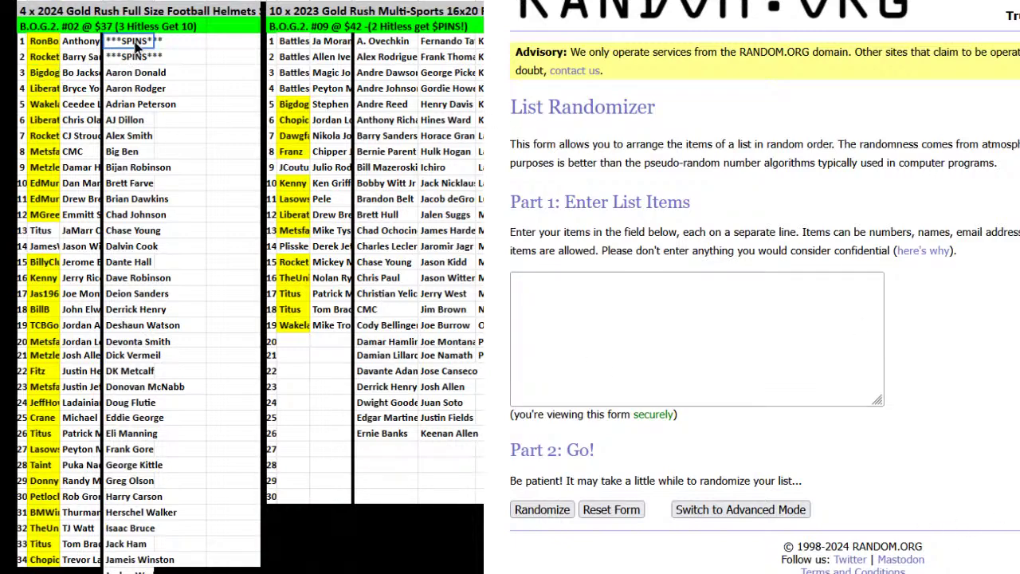
key(ctrl+shift+Down)
scroll(118, 335, down, 9)
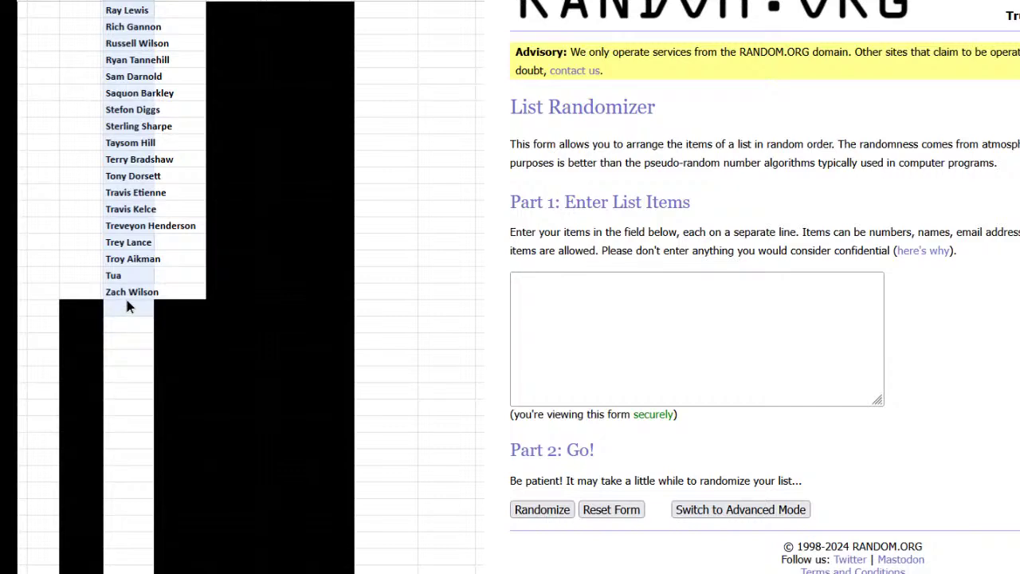
key(ctrl+c)
scroll(205, 330, up, 10)
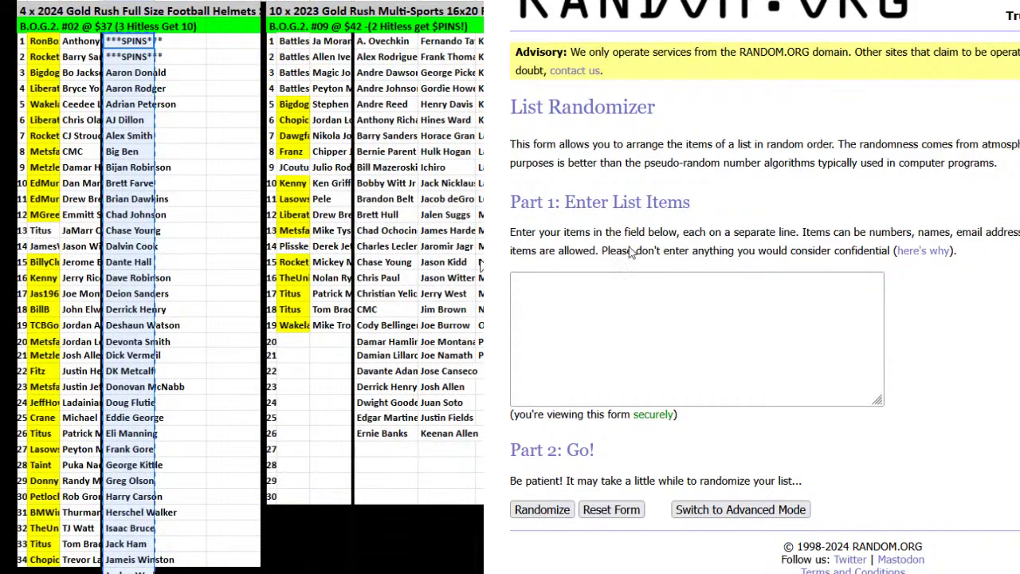
click(627, 294)
key(ctrl+v)
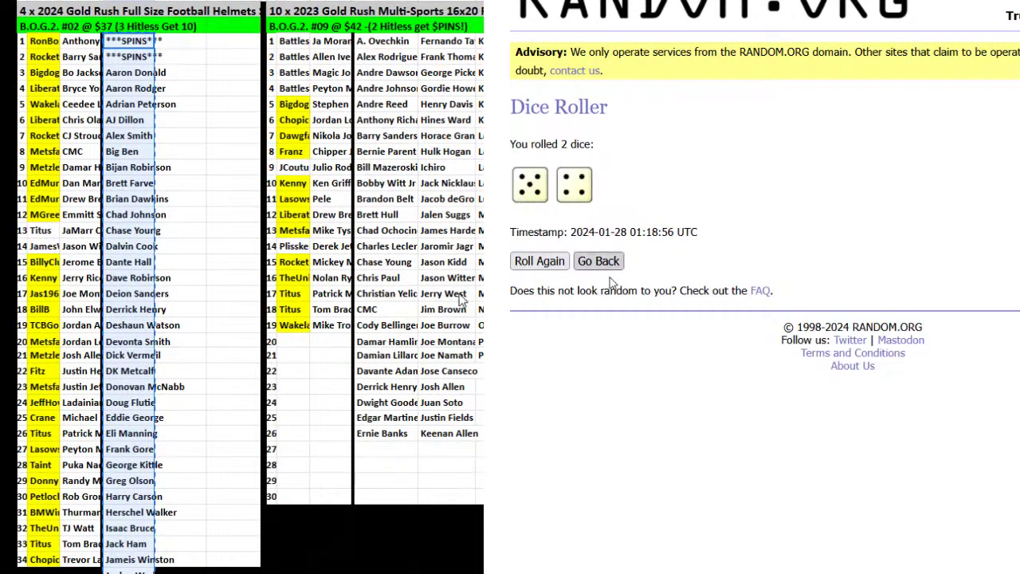
Randomize the pasted 68-name player list, then shuffle it a second time.
click(599, 263)
click(537, 226)
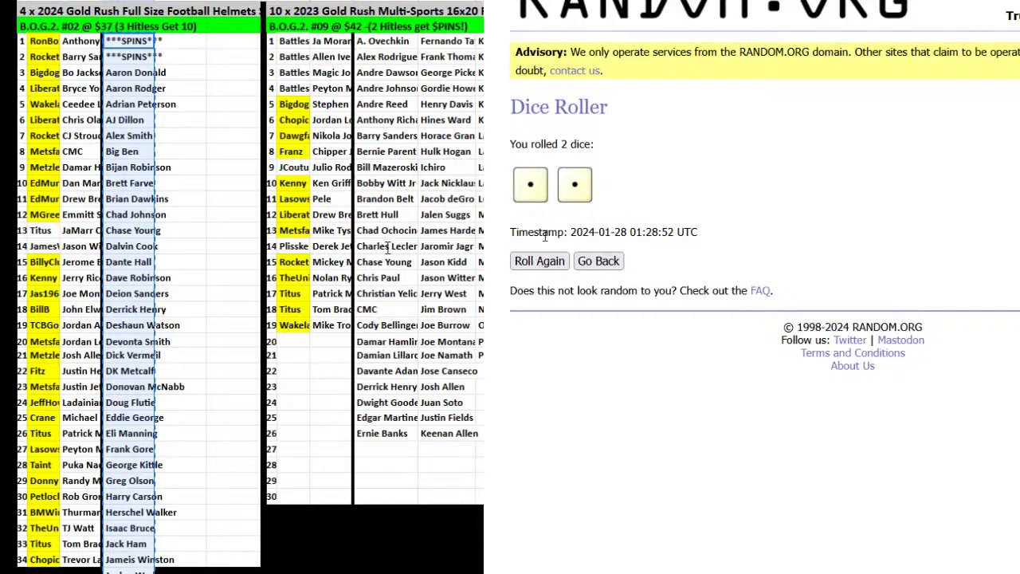
click(535, 263)
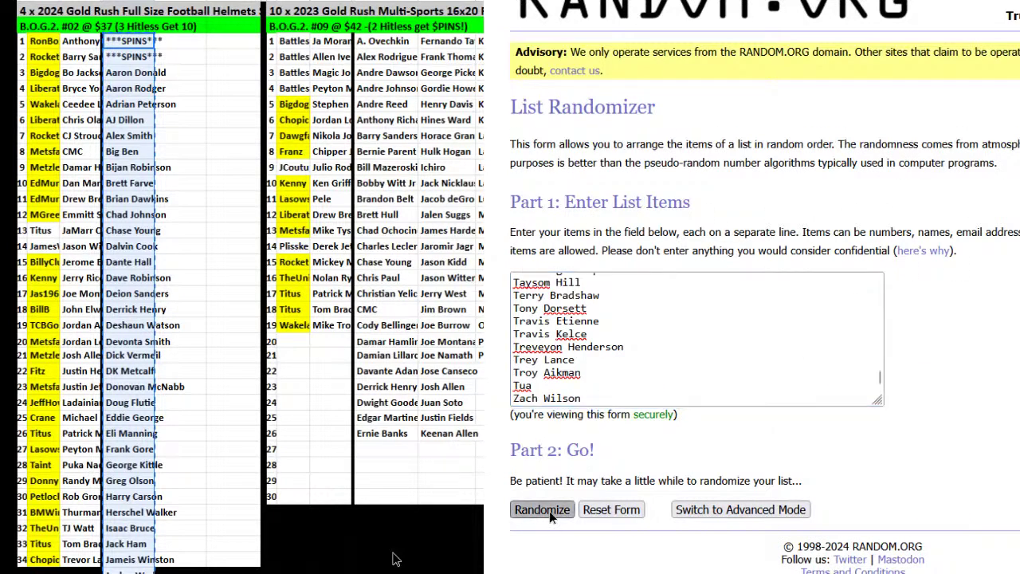
click(539, 508)
scroll(553, 478, down, 10)
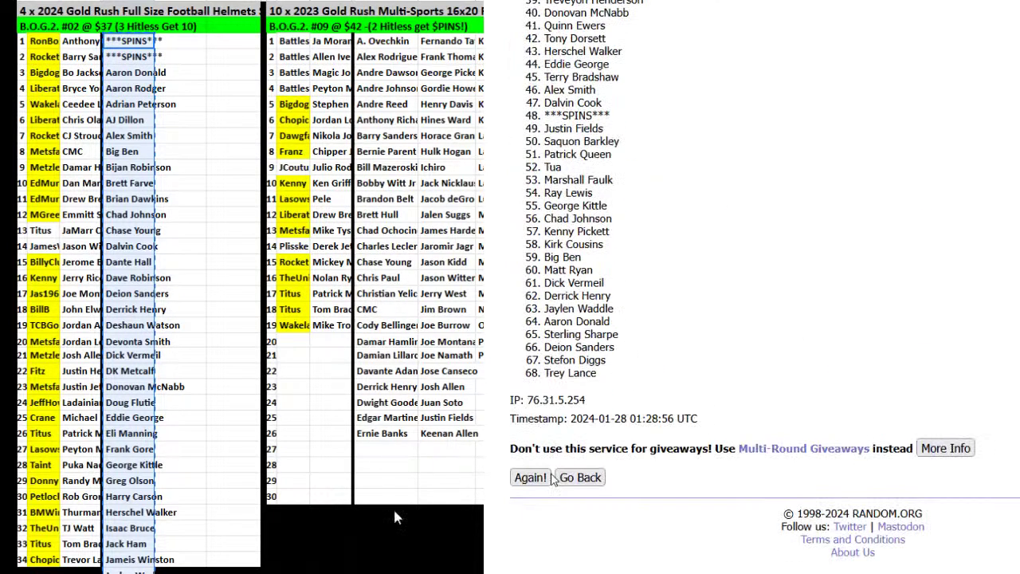
click(543, 481)
Reshuffle up to the eighth random order and select the whole result list 1–68.
scroll(544, 486, up, 10)
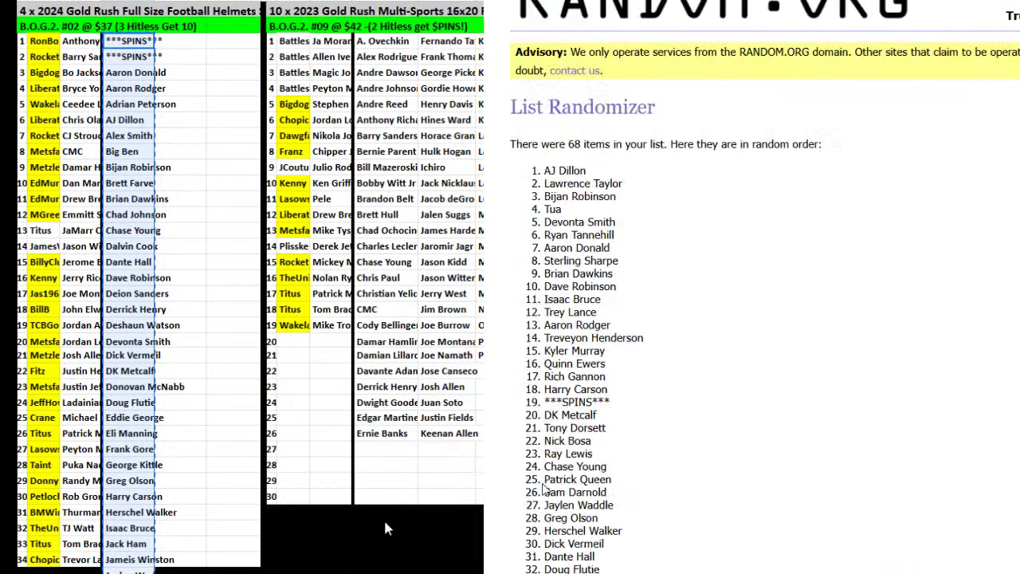
scroll(544, 488, down, 10)
click(543, 483)
scroll(544, 489, down, 10)
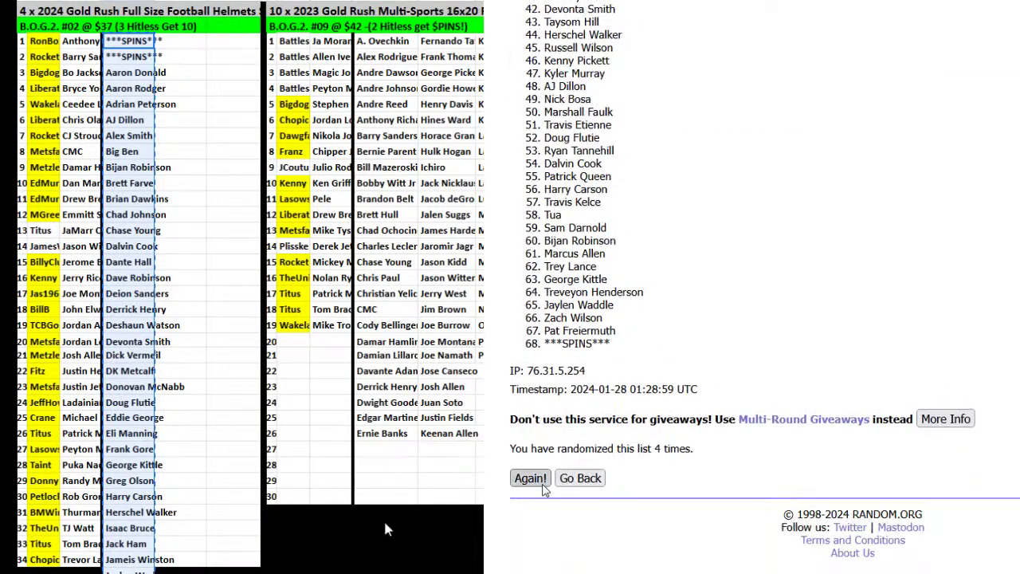
click(530, 481)
scroll(544, 488, down, 10)
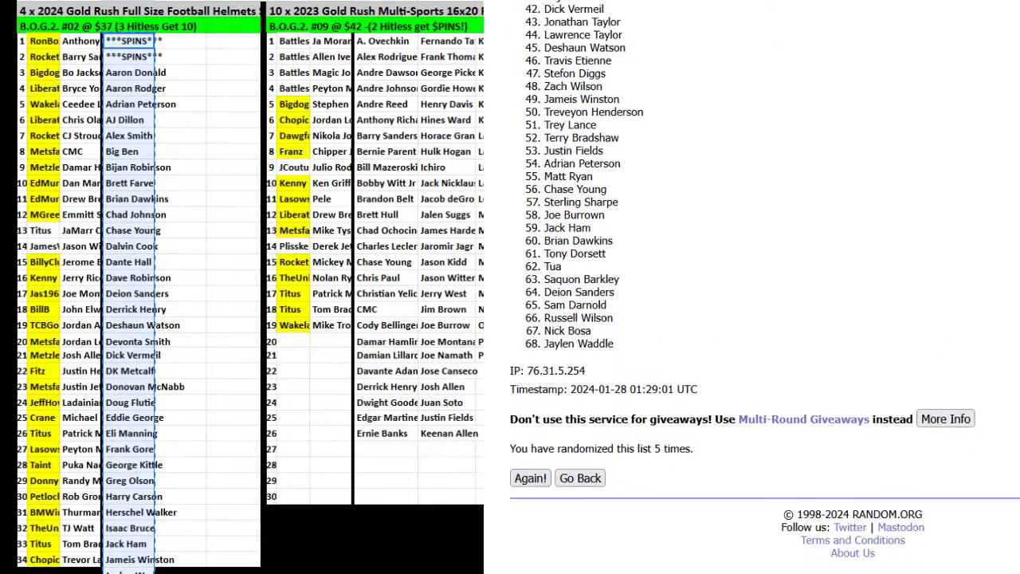
click(529, 478)
scroll(544, 486, down, 8)
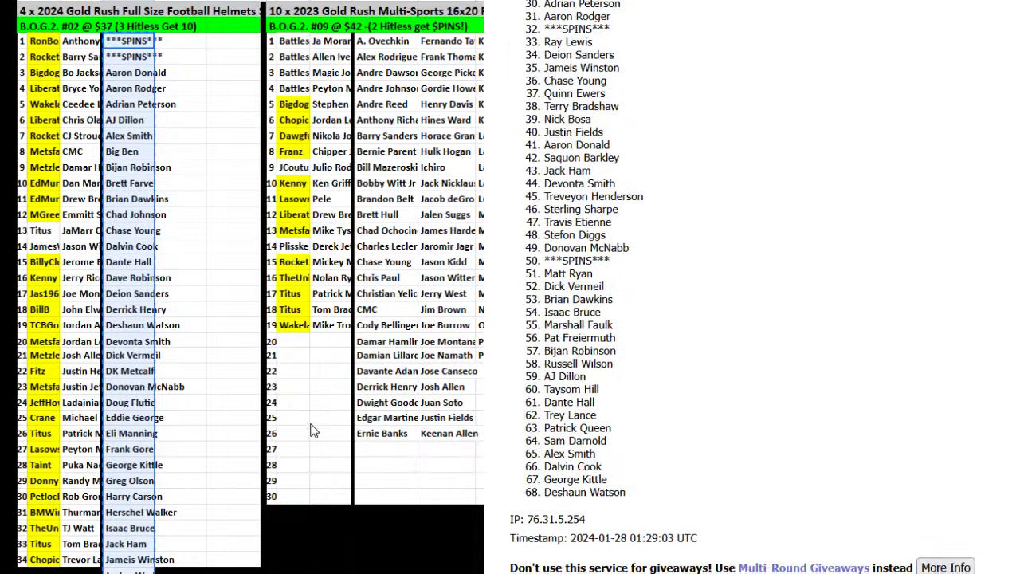
scroll(537, 488, down, 2)
click(532, 480)
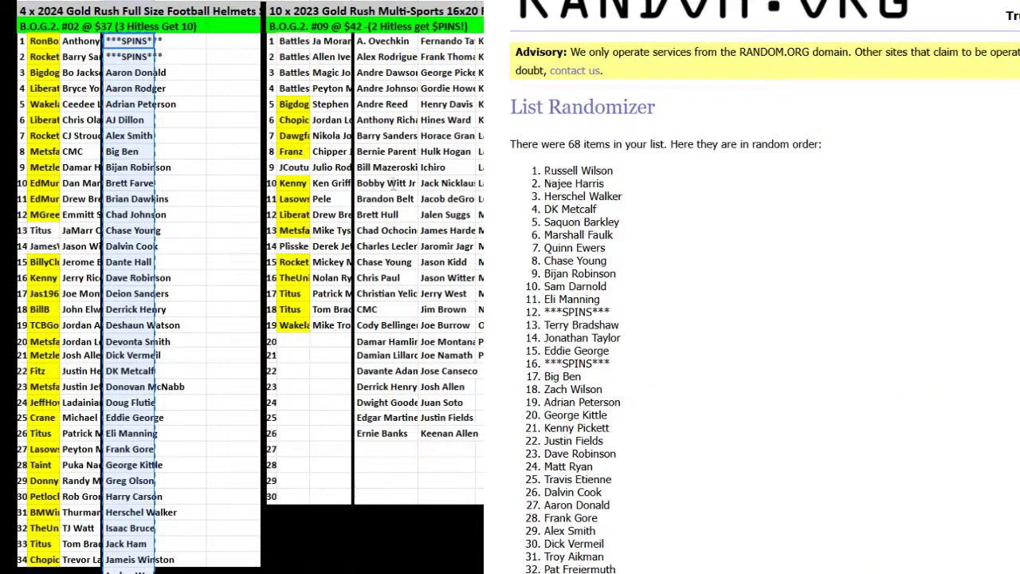
drag(543, 171, 626, 428)
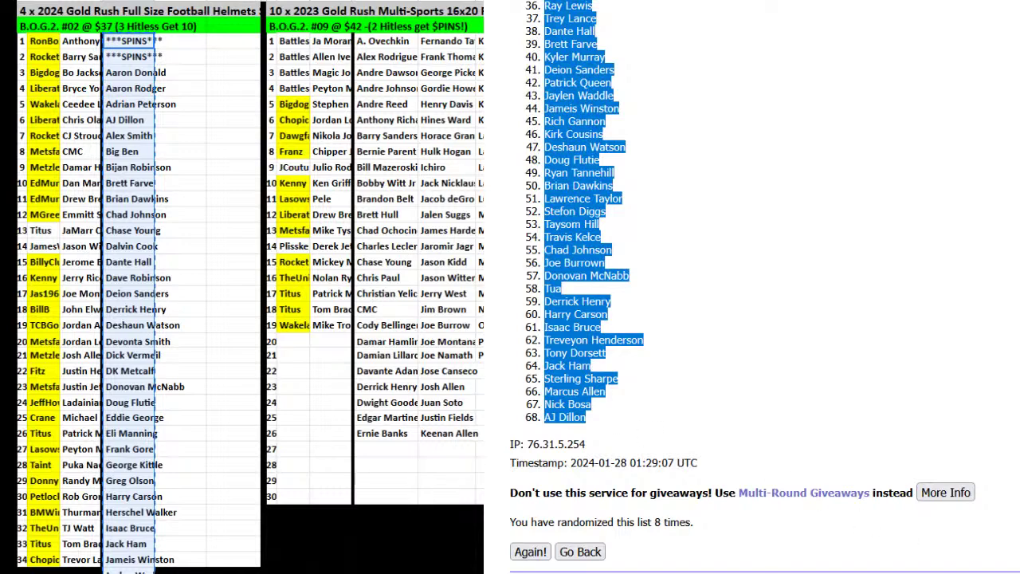
Paste the shuffled names into column C beside the buyers, with the overflow in column D.
click(307, 111)
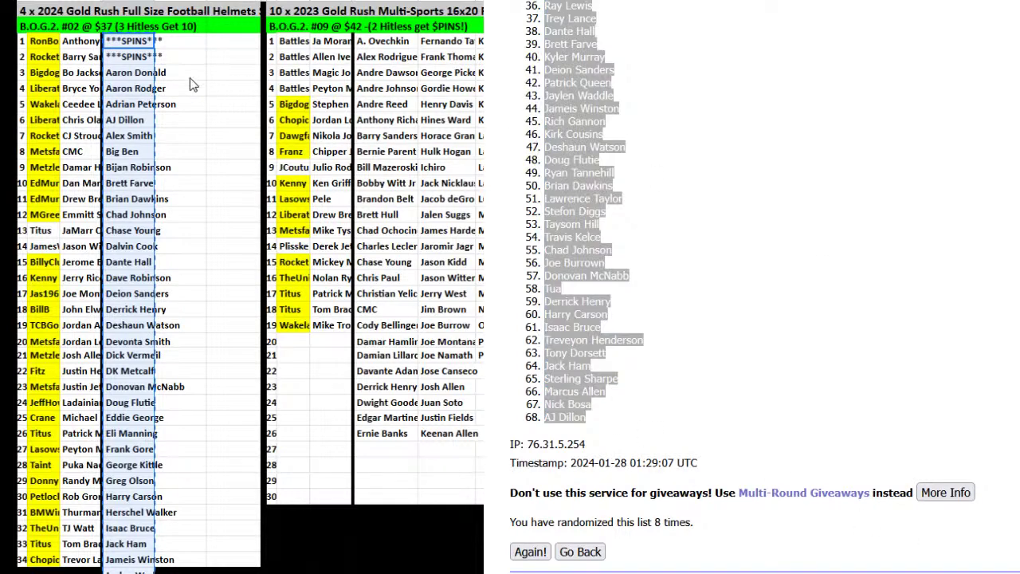
click(125, 50)
key(ctrl+v)
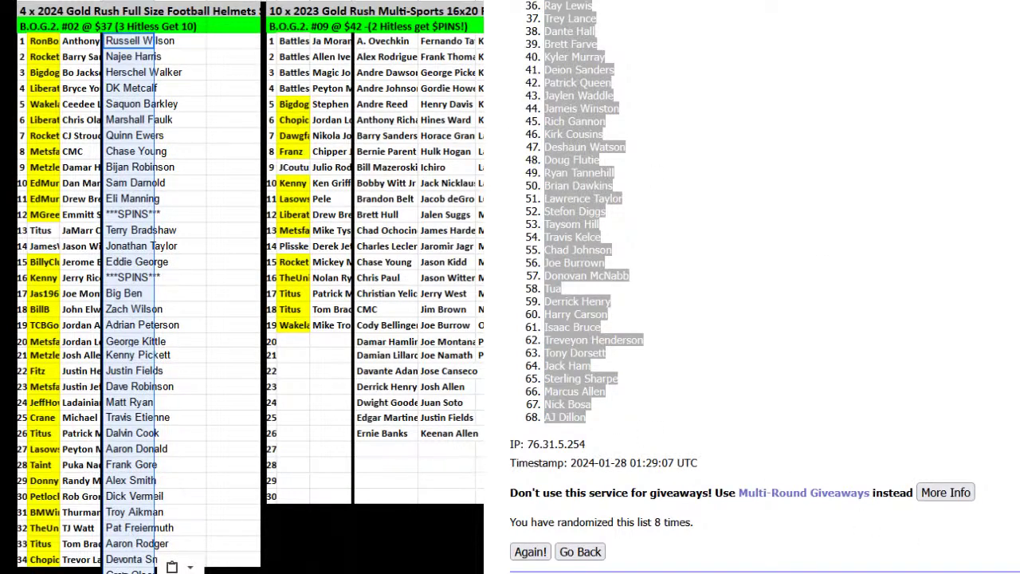
scroll(128, 558, down, 10)
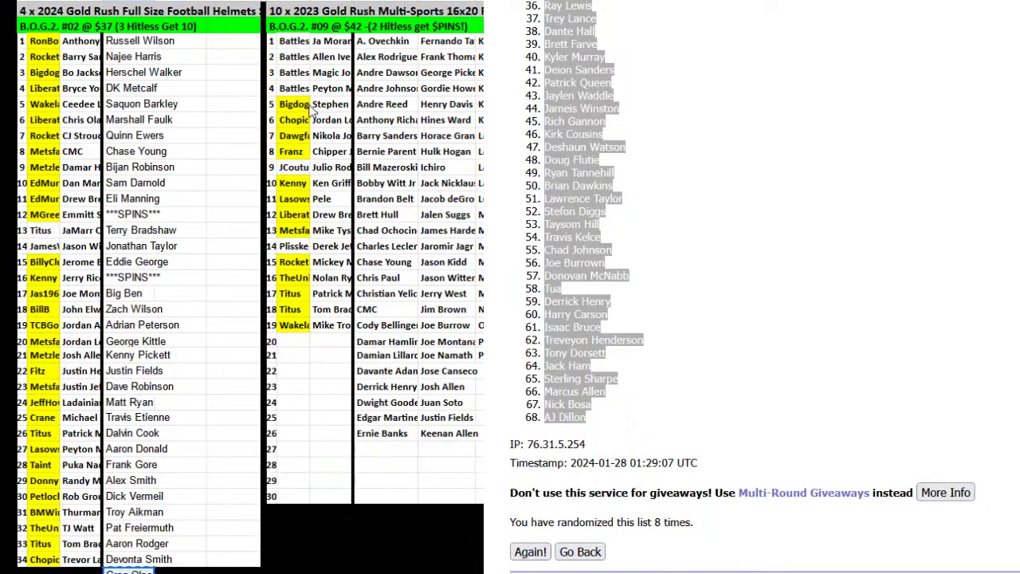
click(183, 41)
key(ctrl+v)
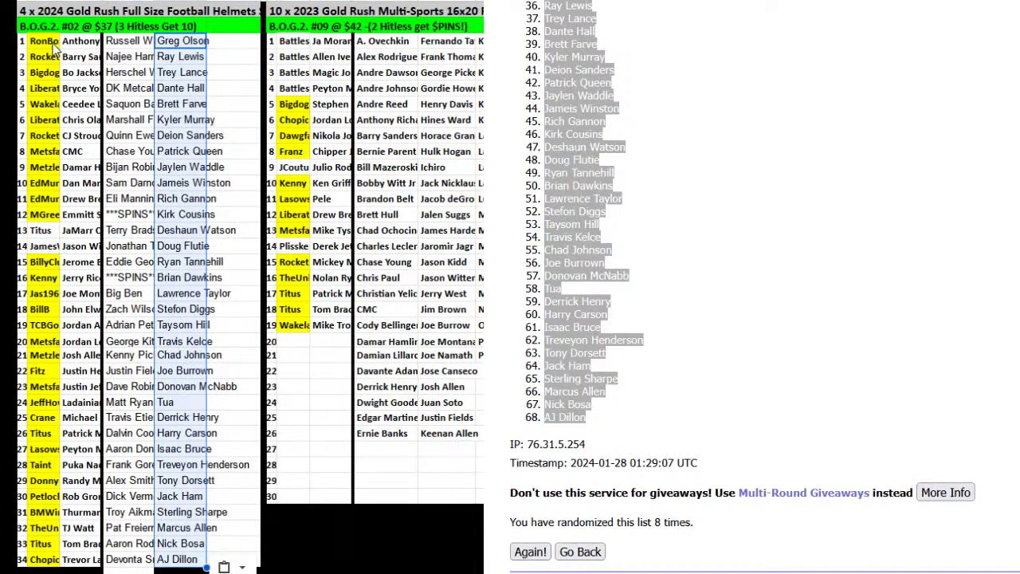
Give B1:D34 a narrower font and sort the range A to Z by buyer.
drag(54, 46, 206, 567)
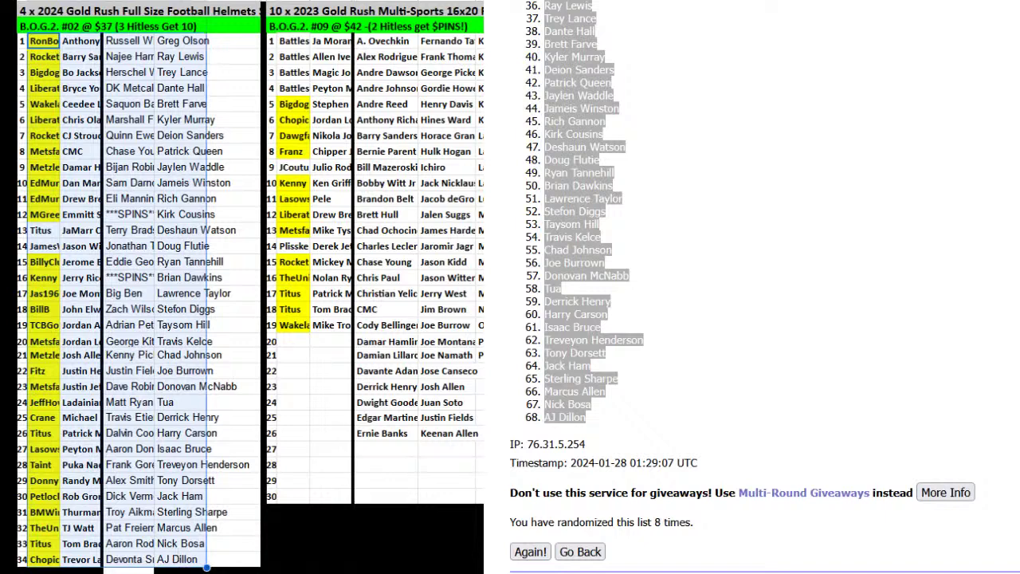
click(386, 36)
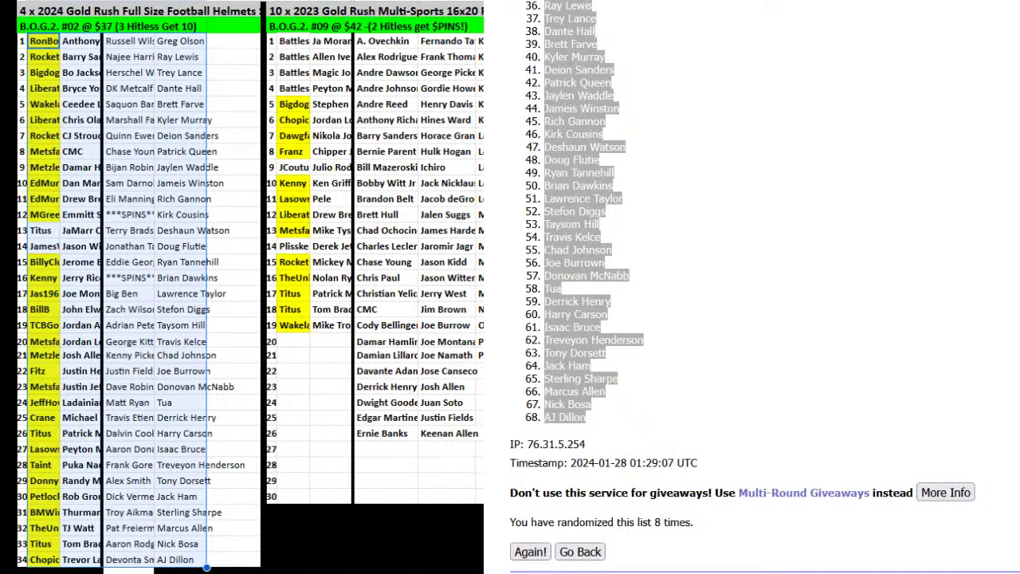
right_click(164, 148)
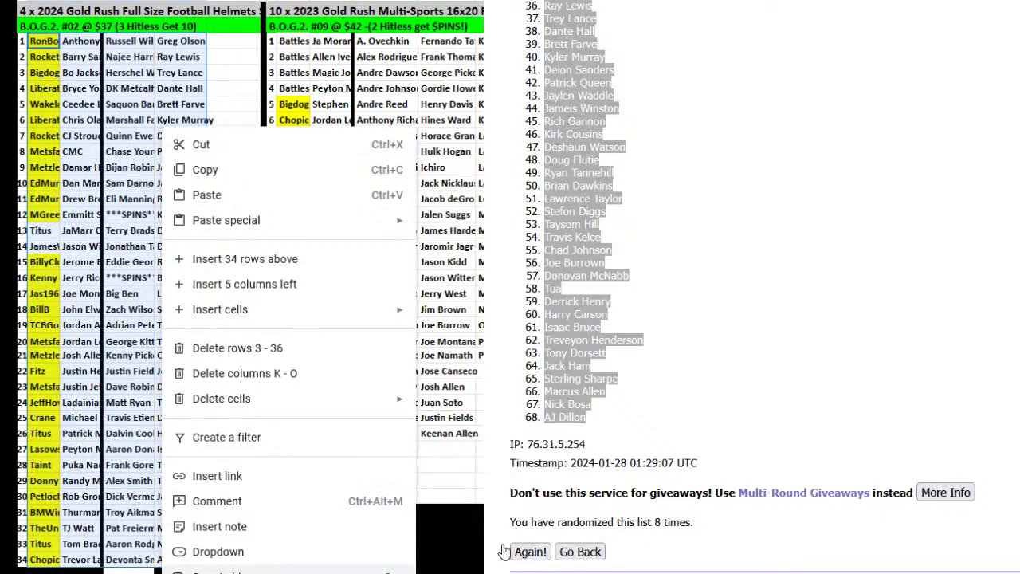
mouse_move(398, 569)
click(443, 530)
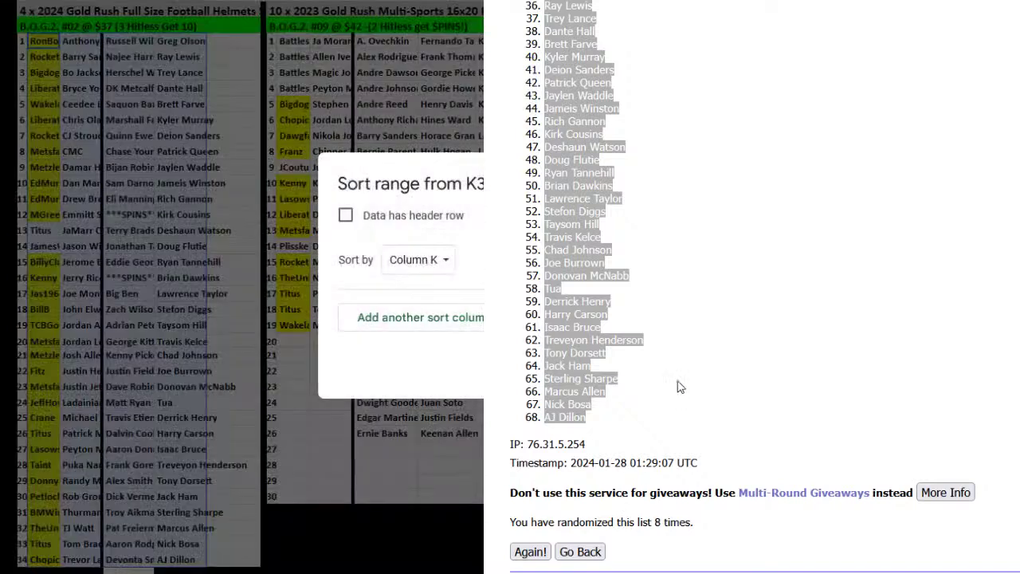
key(Return)
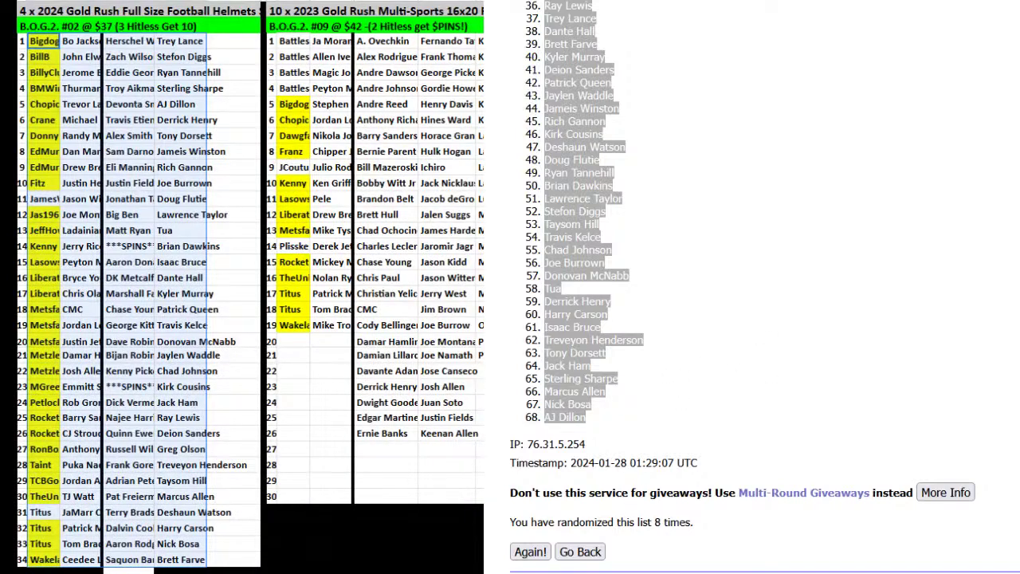
key(alt+Tab)
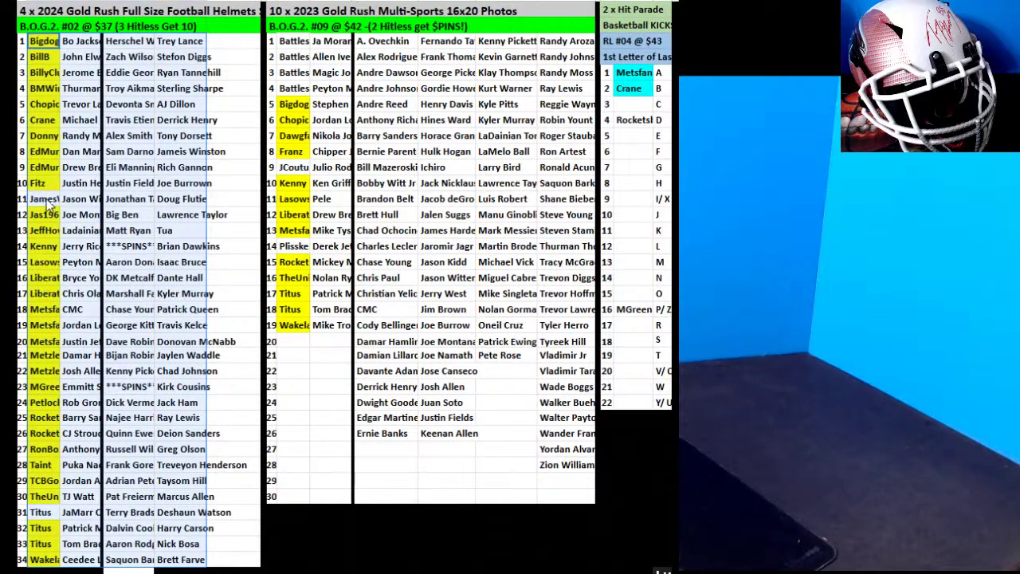
click(46, 199)
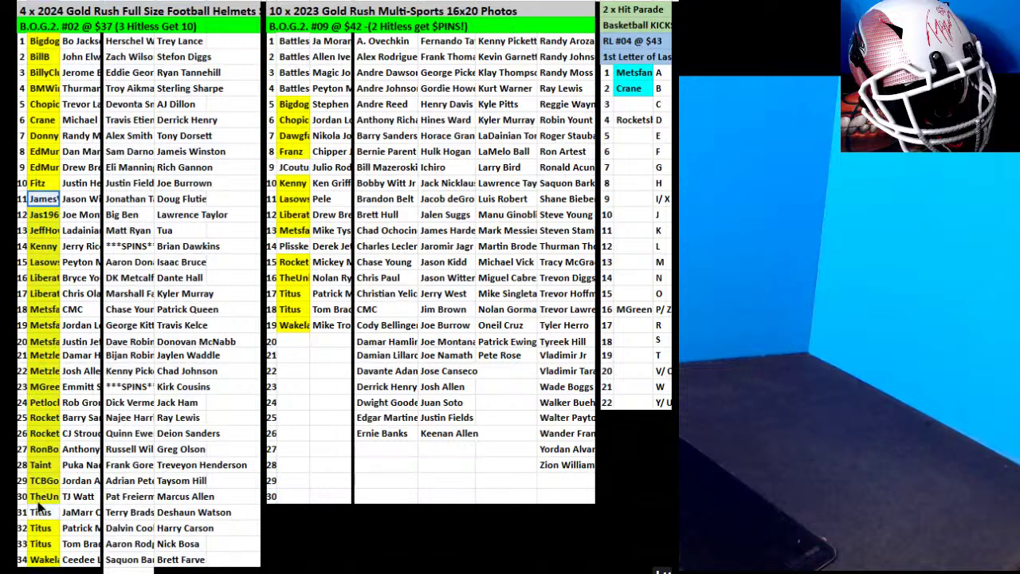
click(610, 2)
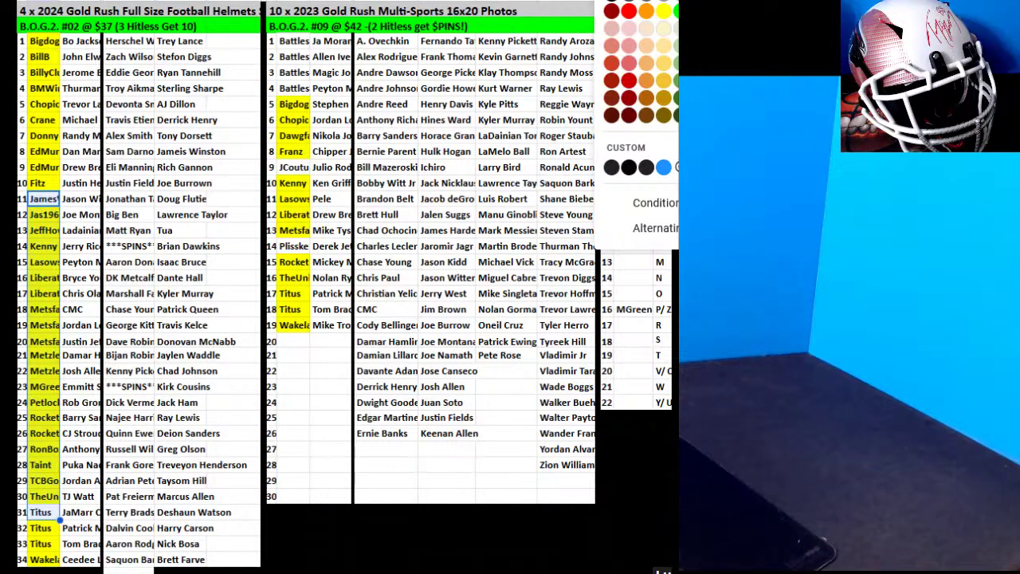
click(676, 22)
click(676, 23)
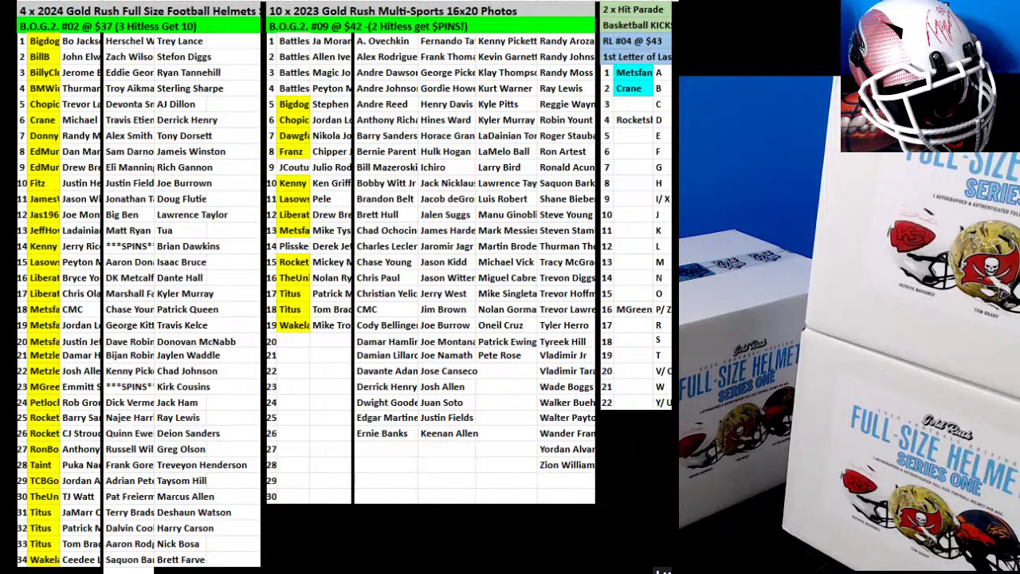
Swap Dave Robinson in row 20 with Harry Carson in row 32.
click(116, 313)
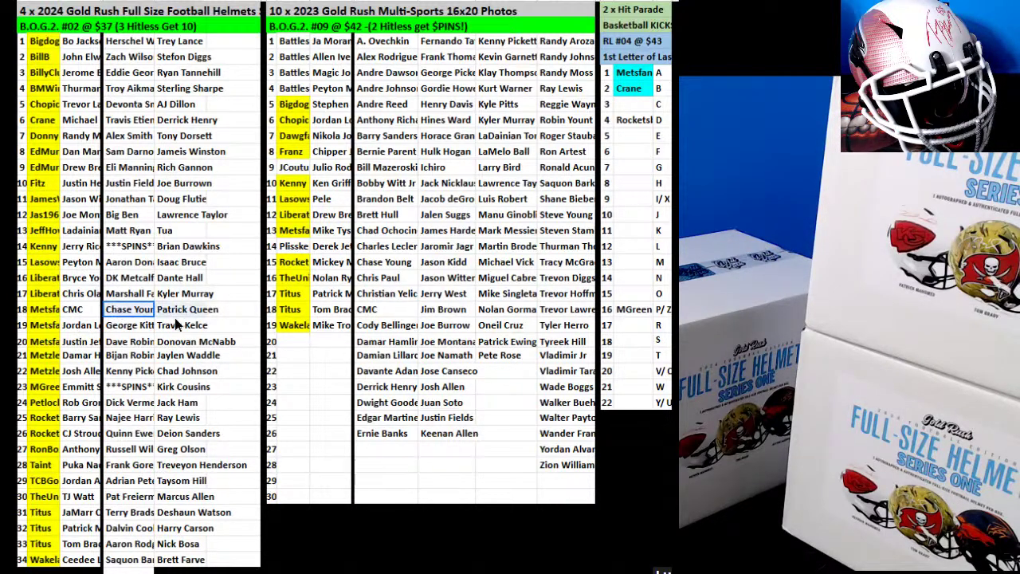
drag(176, 347, 191, 374)
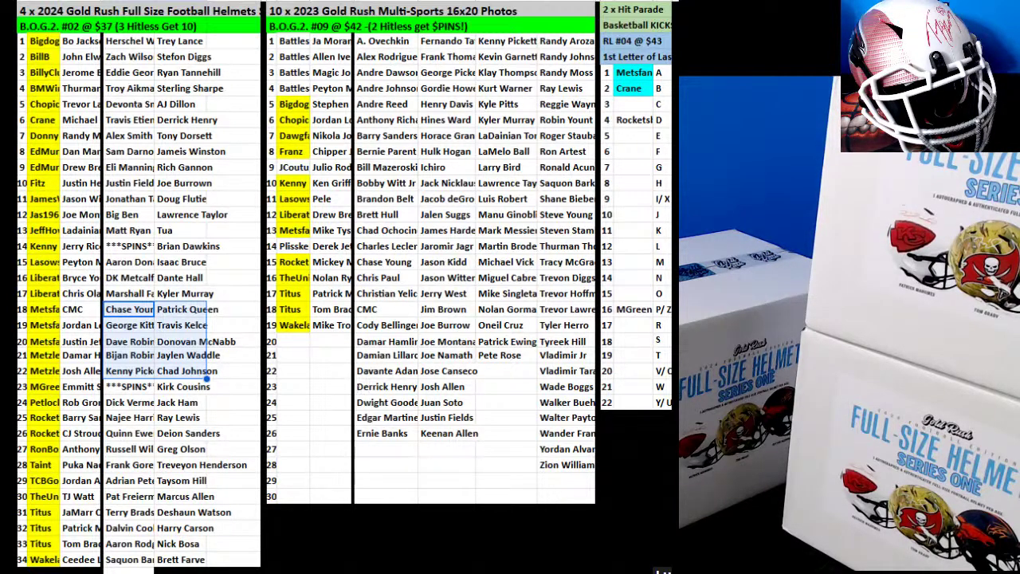
click(191, 524)
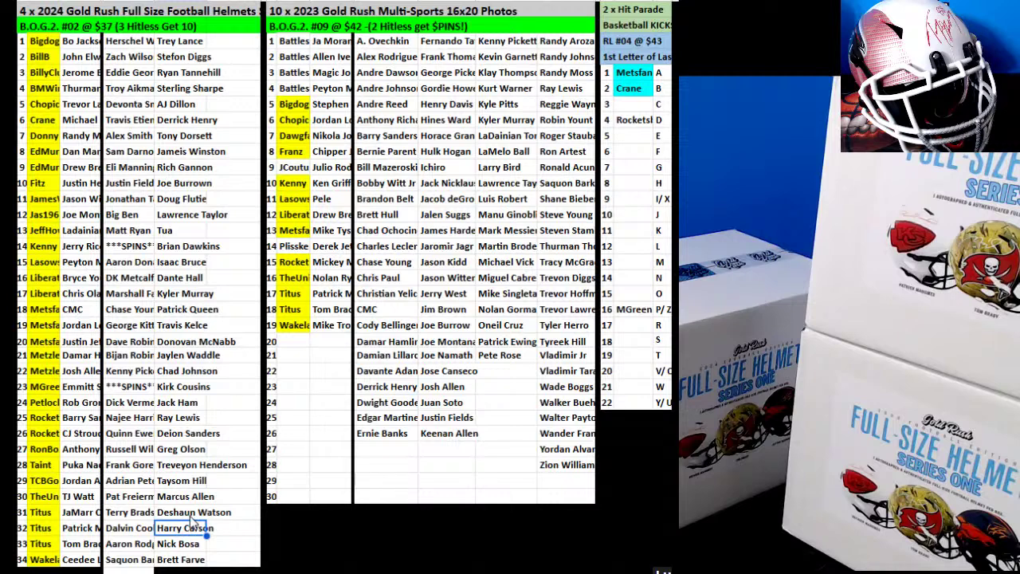
drag(191, 522, 227, 361)
click(146, 344)
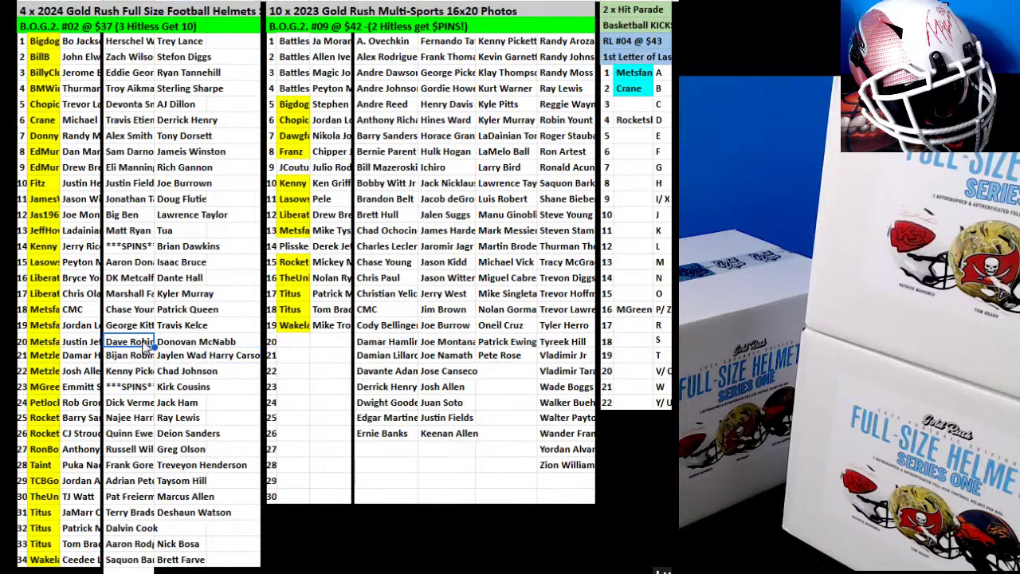
drag(147, 341, 182, 539)
click(222, 358)
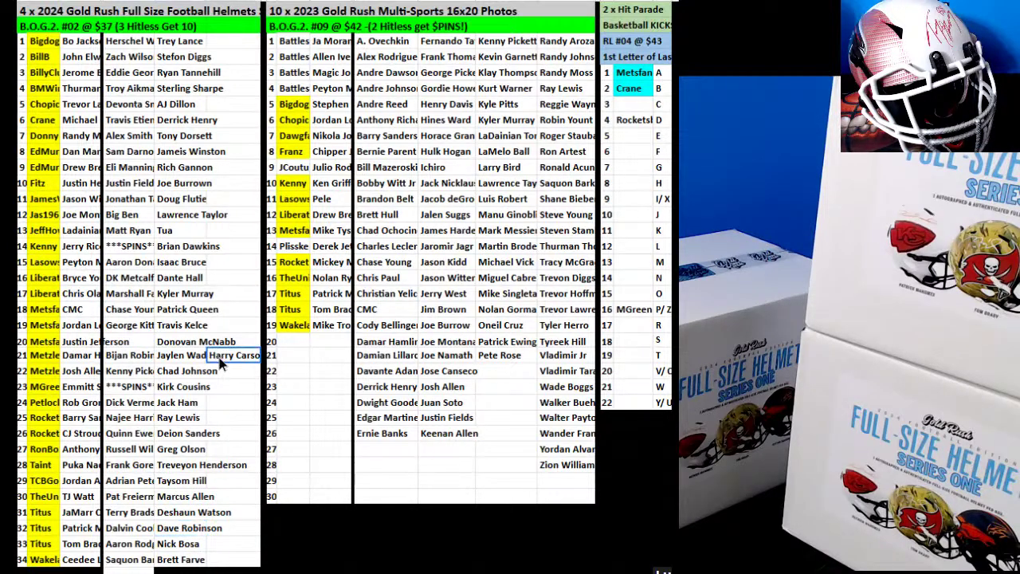
drag(232, 349, 144, 346)
click(244, 328)
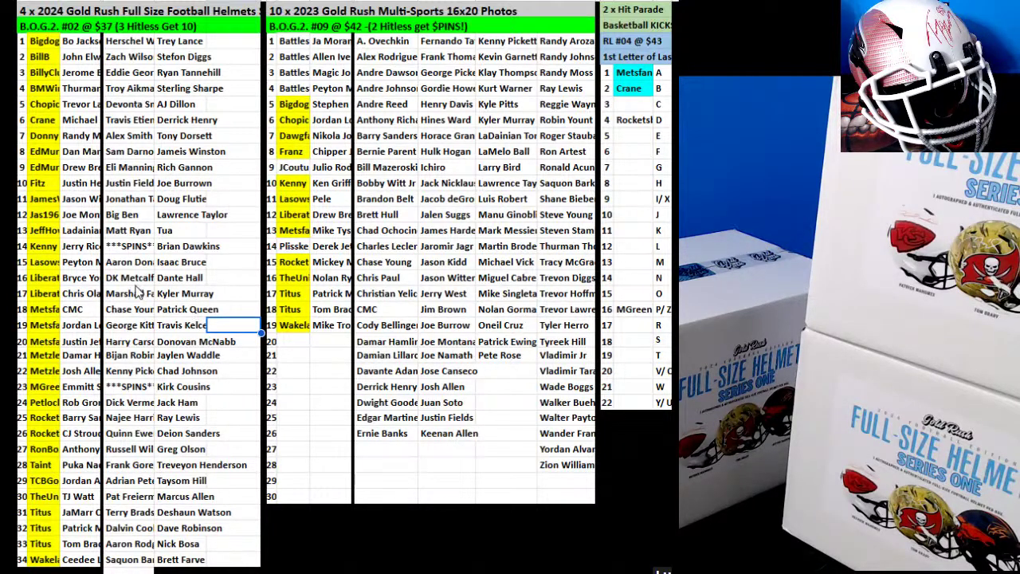
Swap George Kittle in row 19 with Kirk Cousins in row 23.
click(172, 387)
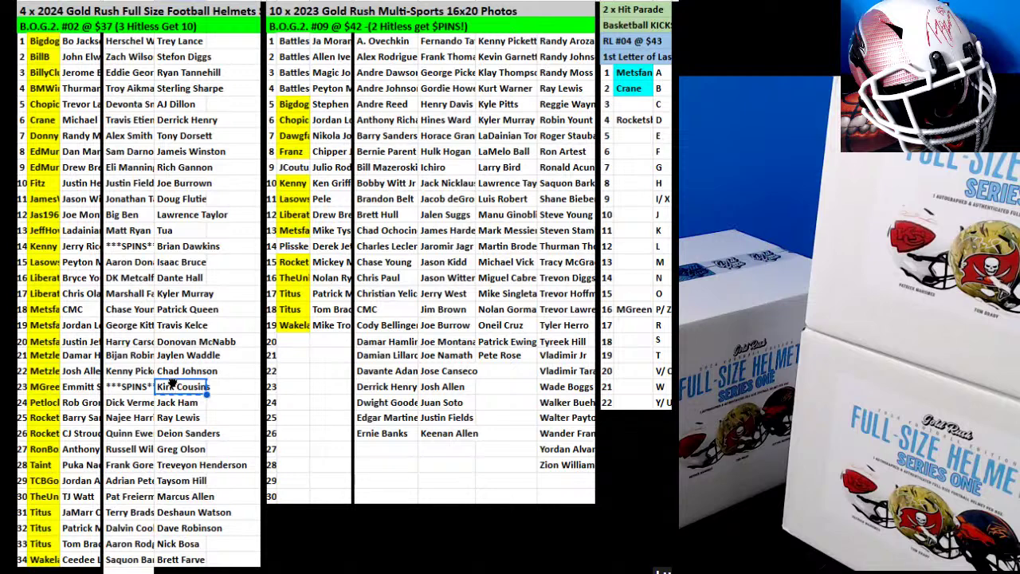
drag(173, 383, 223, 353)
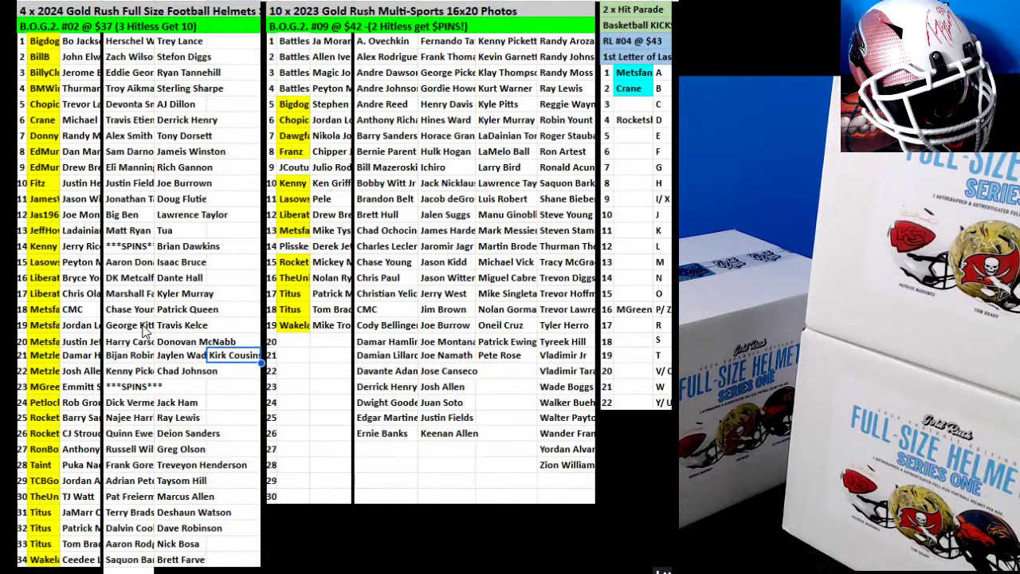
click(144, 330)
drag(143, 337, 183, 386)
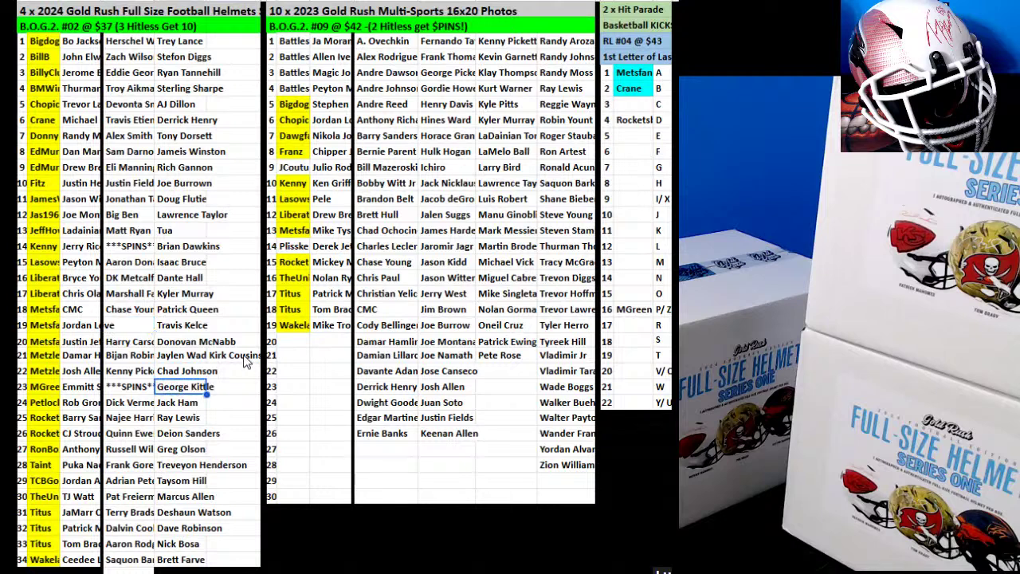
click(247, 356)
drag(247, 356, 139, 327)
click(259, 311)
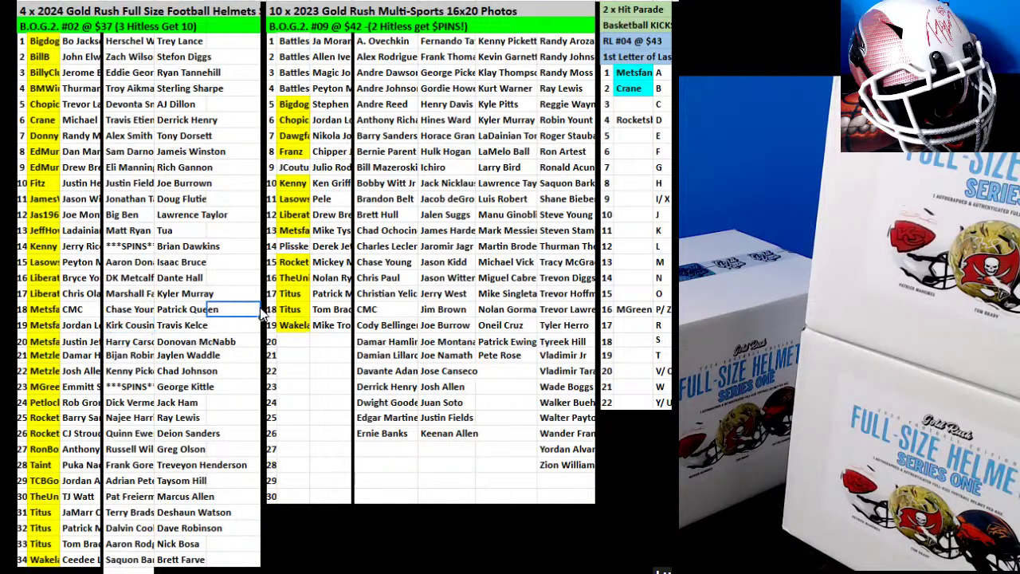